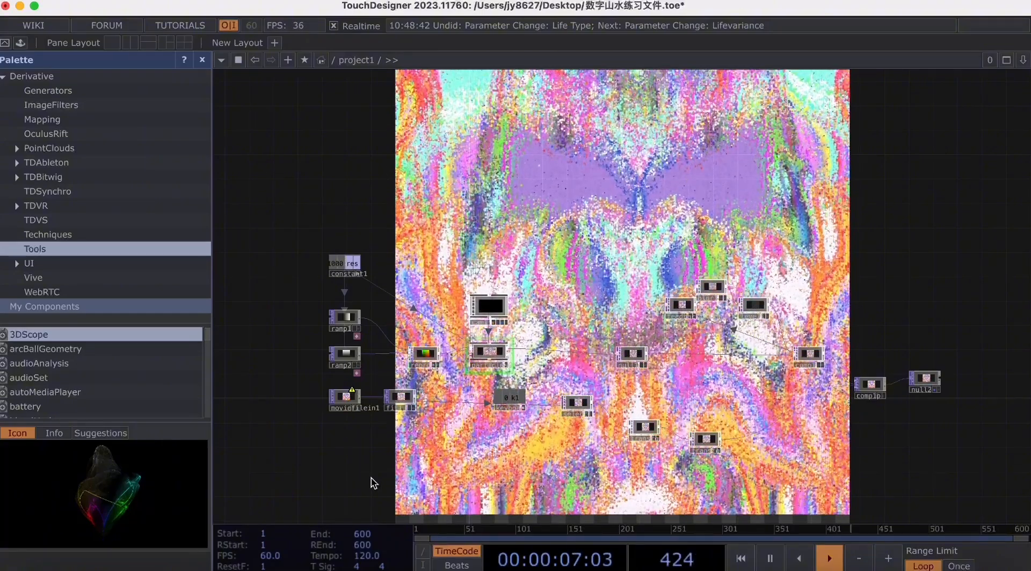
Step: Replace the source file of the Movie File In operator with mountains (7).png from Downloads
scroll(463, 457, "up", 2)
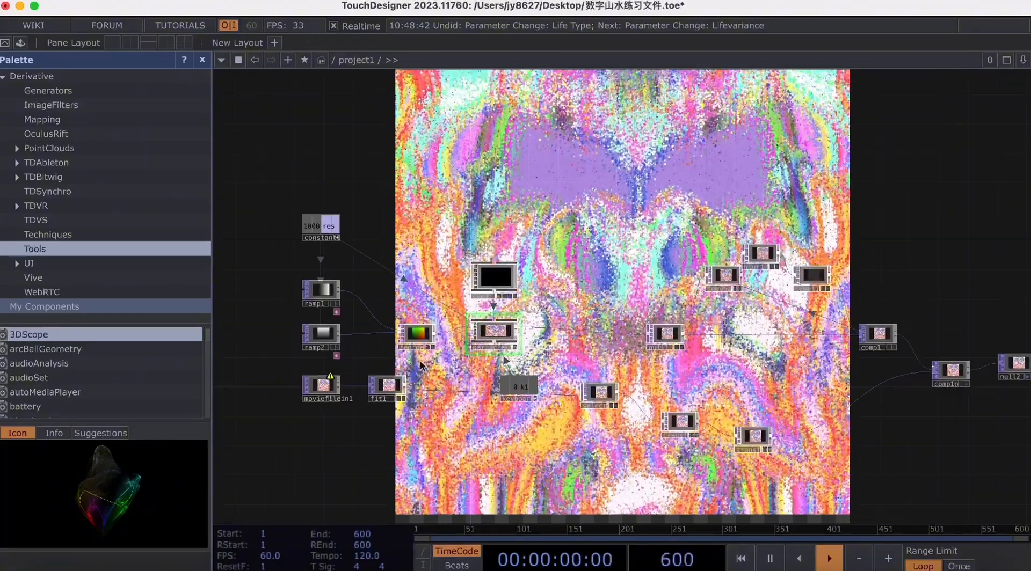
scroll(916, 470, "down", 1)
scroll(916, 469, "down", 1)
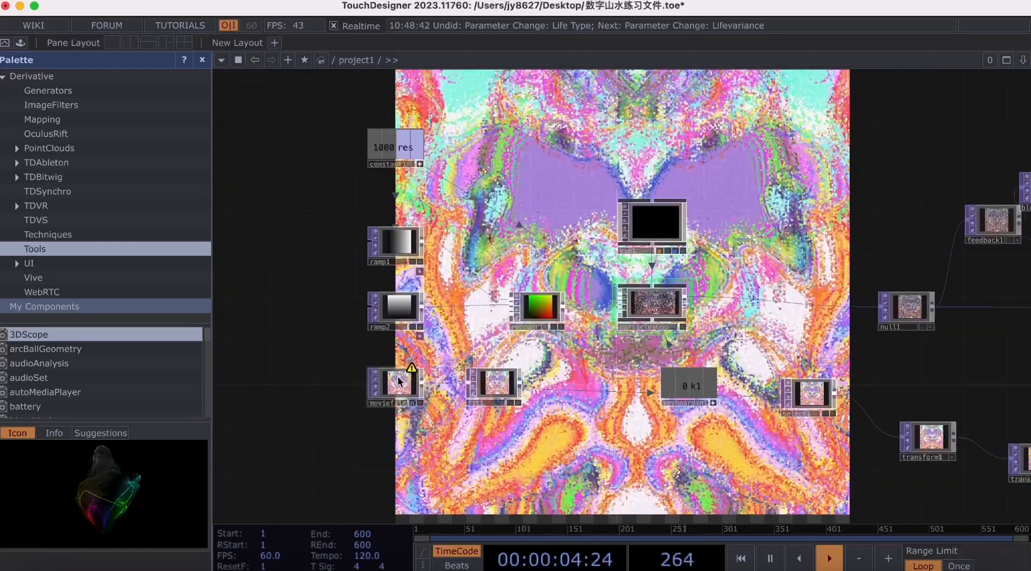
left_click(397, 386)
key("p")
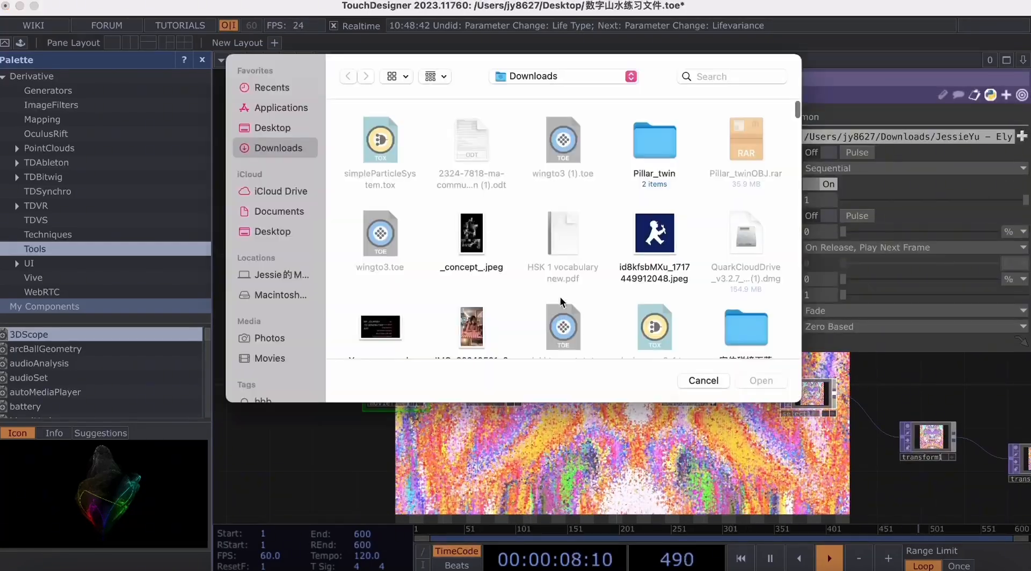
scroll(540, 300, "down", 8)
scroll(540, 300, "down", 12)
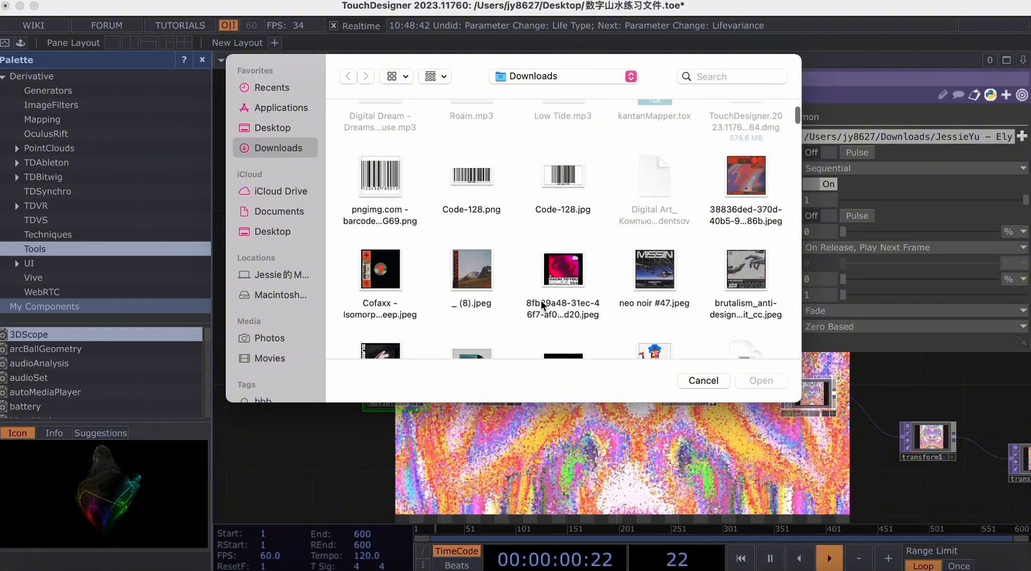
left_click(490, 271)
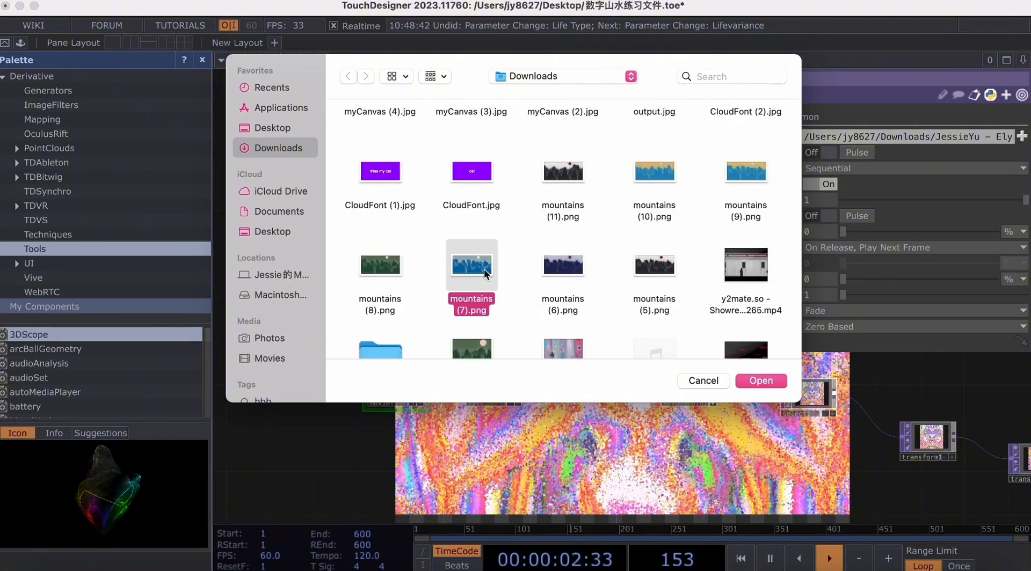
left_click(760, 380)
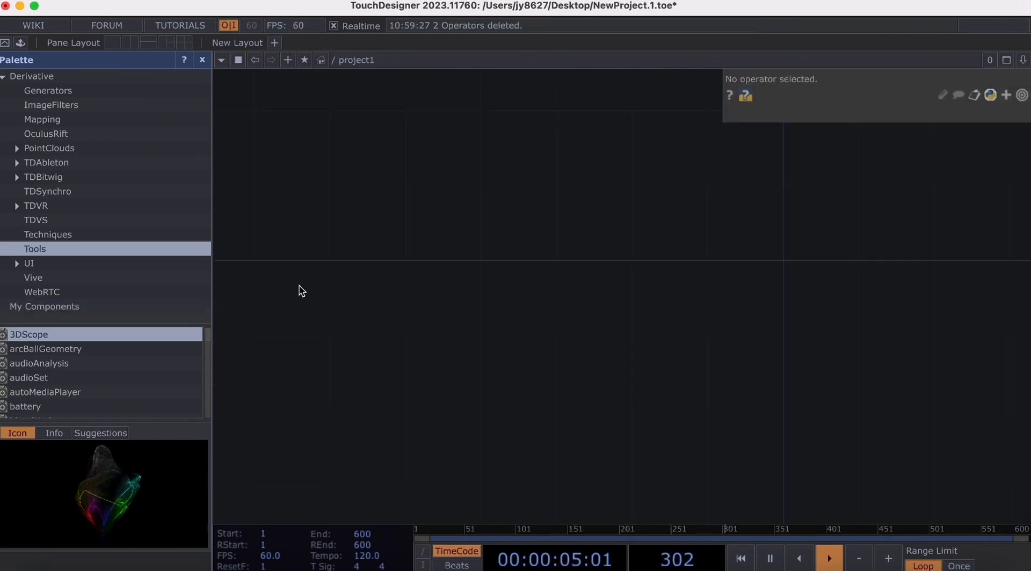
Step: Add a Movie File In TOP to the empty project1 network
right_click(304, 106)
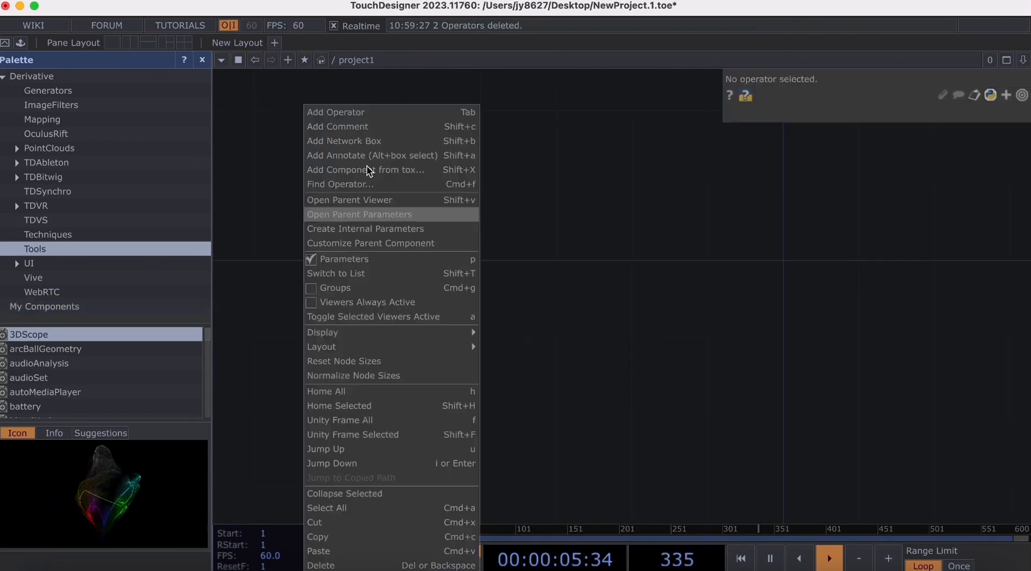
left_click(357, 111)
type("movie")
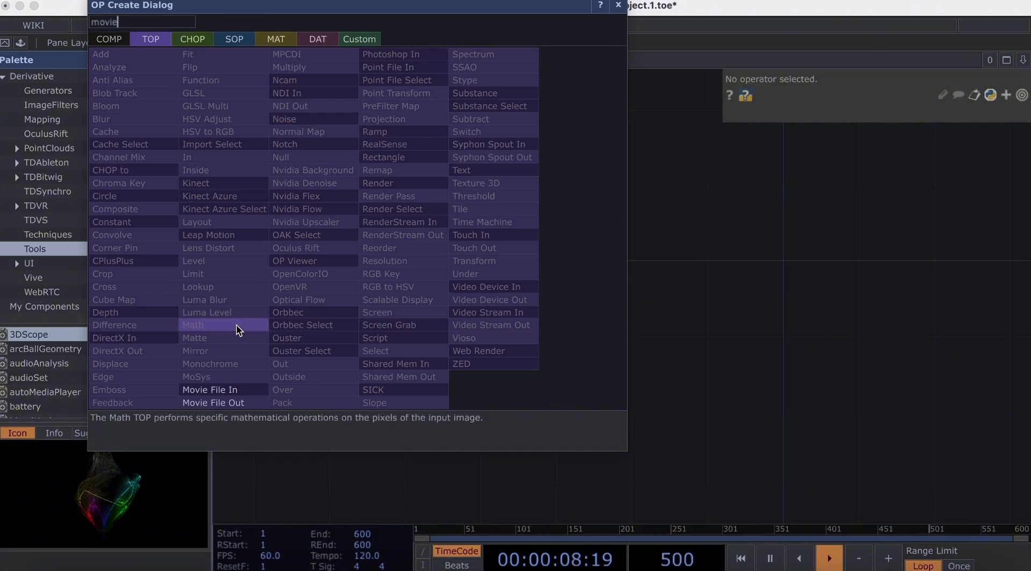
left_click(209, 389)
left_click(379, 341)
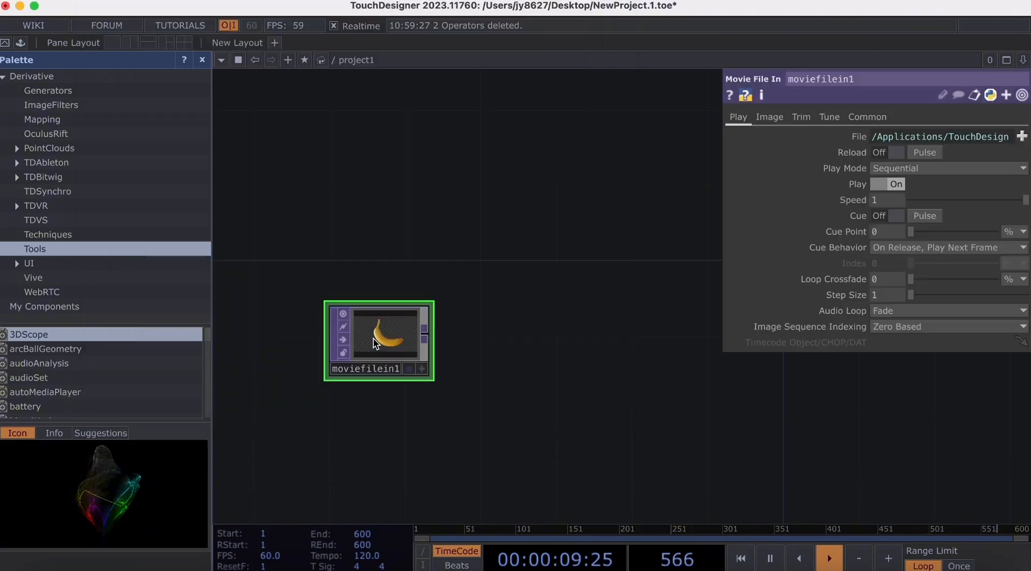
Step: Load mountains (7).png from Downloads into the new Movie File In operator
left_click(1021, 136)
scroll(588, 271, "down", 10)
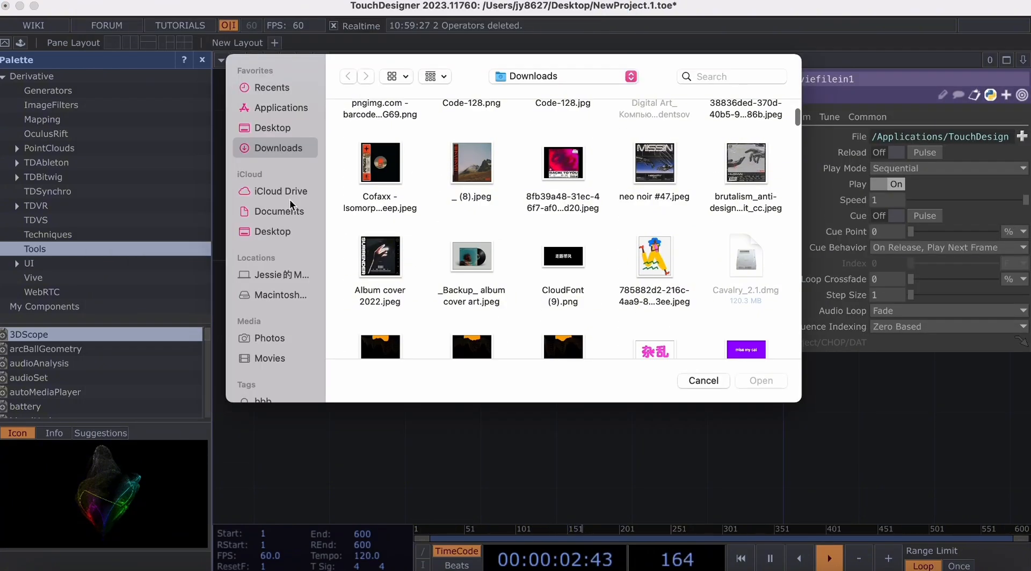
scroll(473, 243, "down", 10)
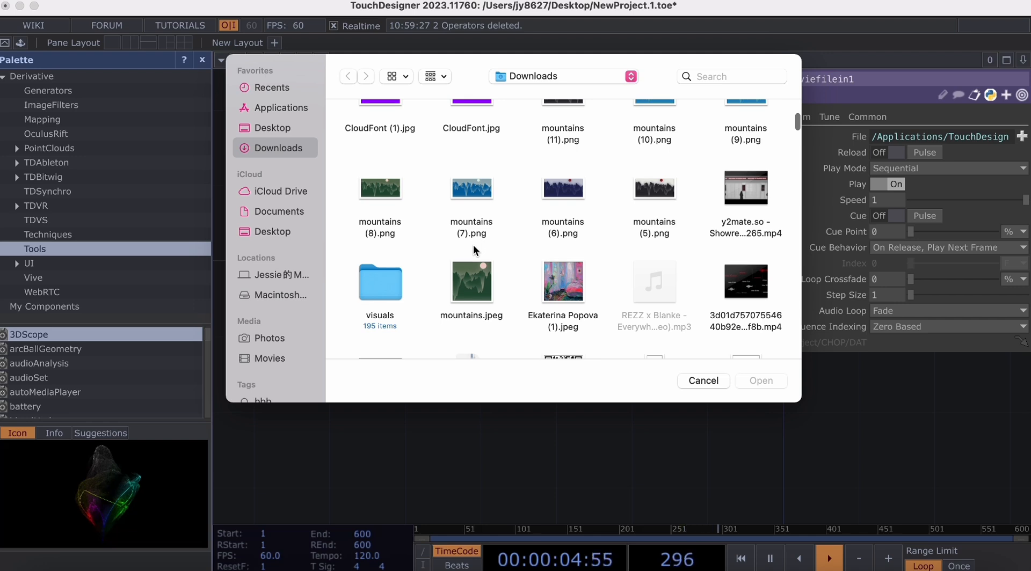
scroll(595, 186, "up", 2)
left_click(474, 249)
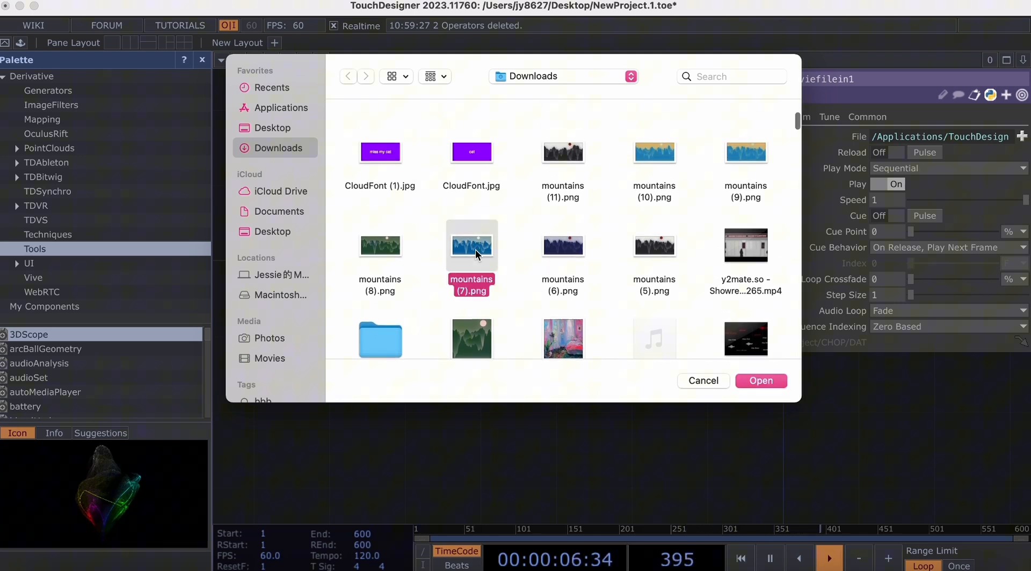
left_click(754, 381)
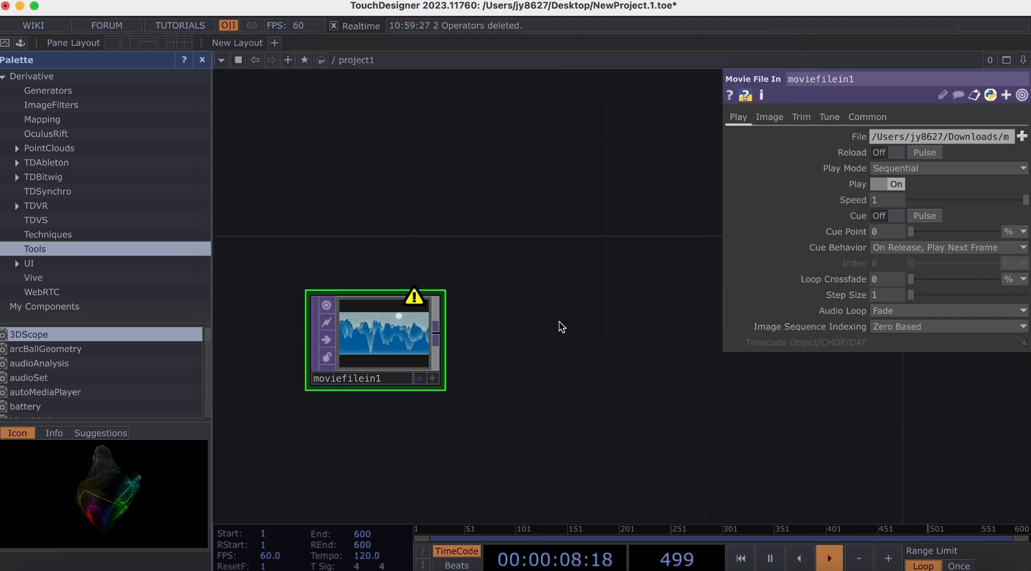
Step: Add a Fit TOP connected to the output of the Movie File In operator
left_click_drag(465, 369, 376, 329)
key("Tab")
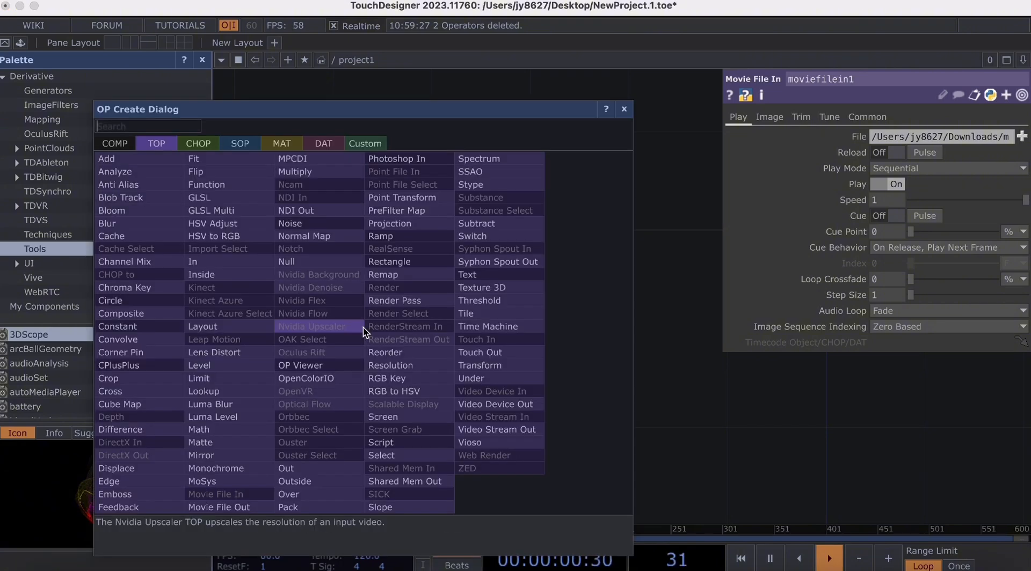
type("fit")
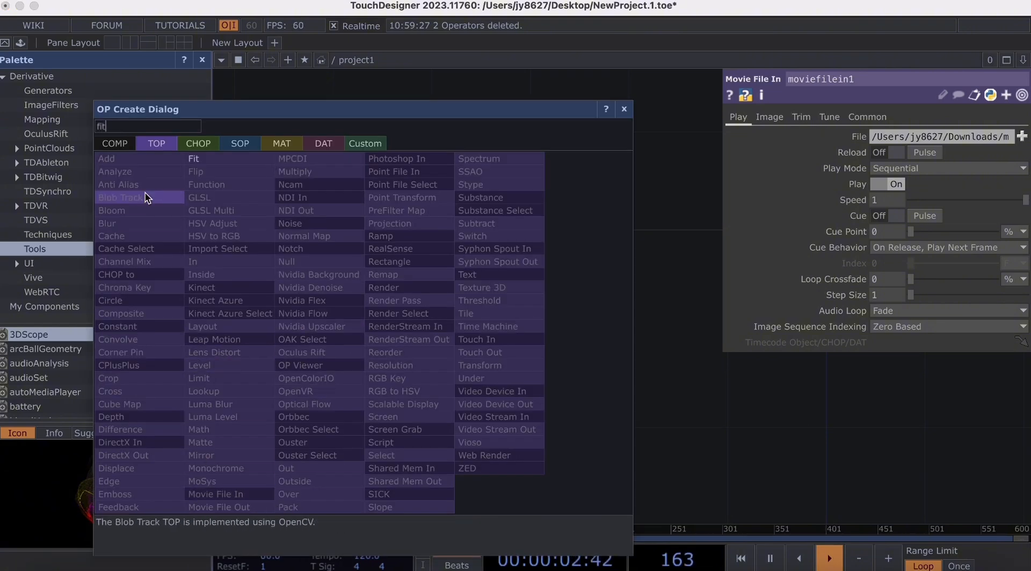
left_click(215, 159)
left_click(520, 327)
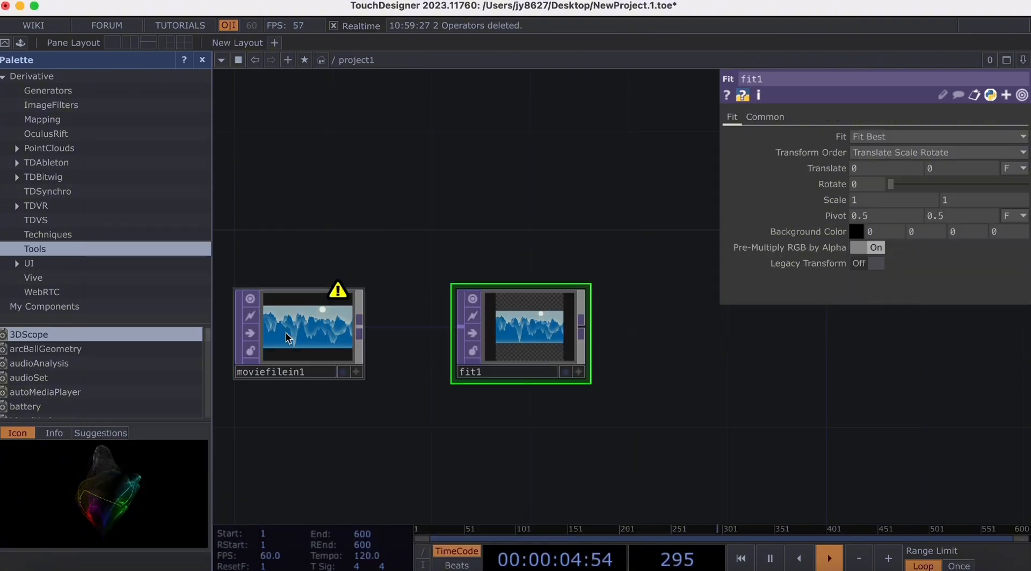
Step: Check the Fit operator's output resolution settings and set its fit mode to Fit Outside
scroll(303, 344, "up", 3)
scroll(303, 344, "down", 4)
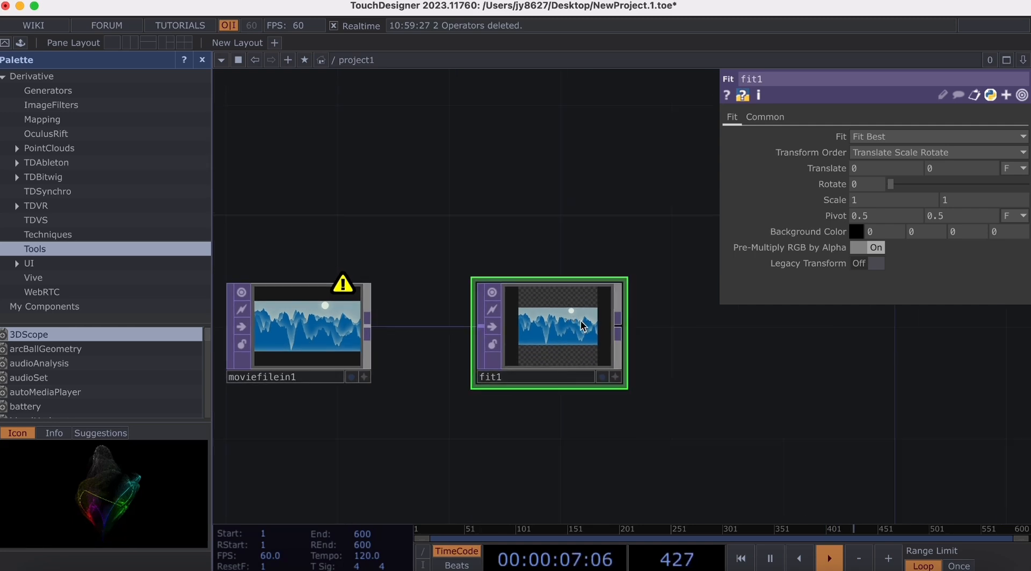
left_click_drag(744, 342, 660, 342)
left_click(766, 119)
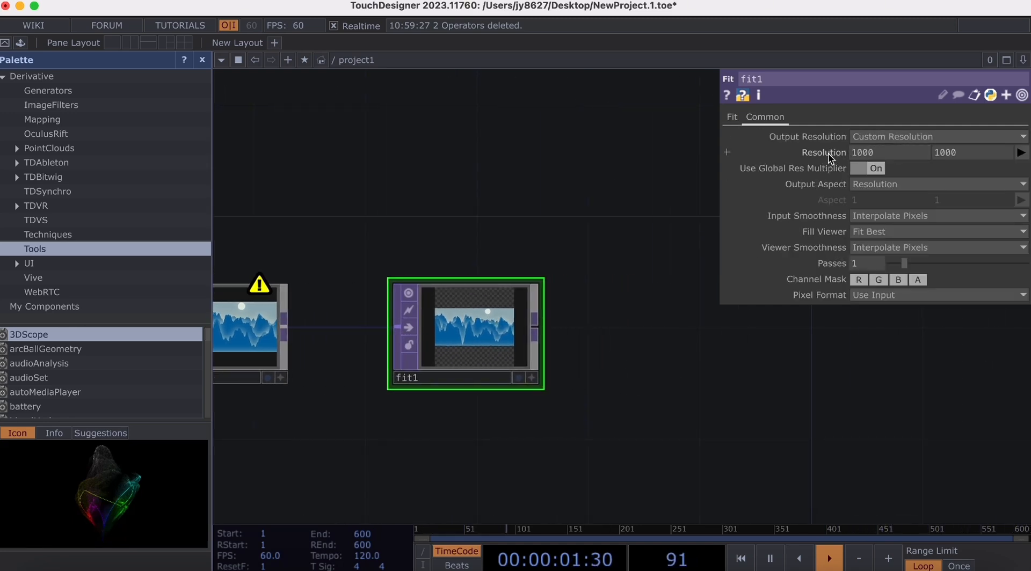
left_click(732, 117)
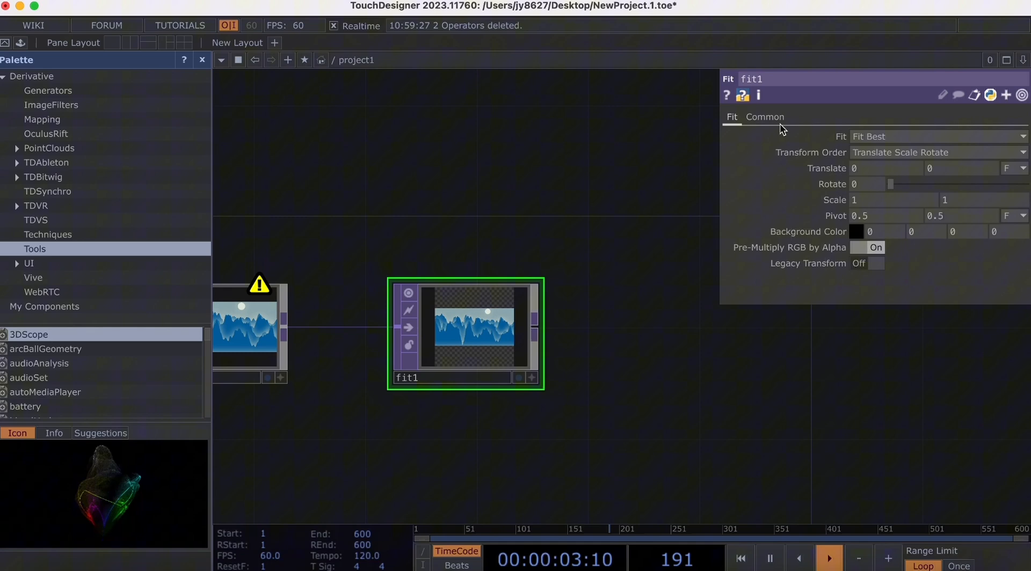
left_click(897, 137)
left_click(896, 210)
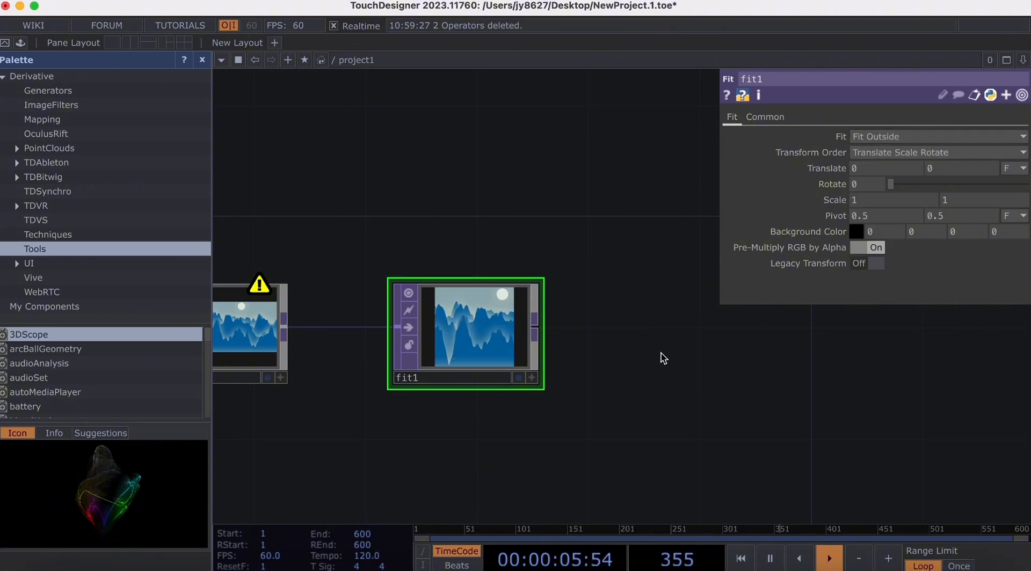
Step: Hide the Palette browser and show it again
scroll(558, 349, "down", 5)
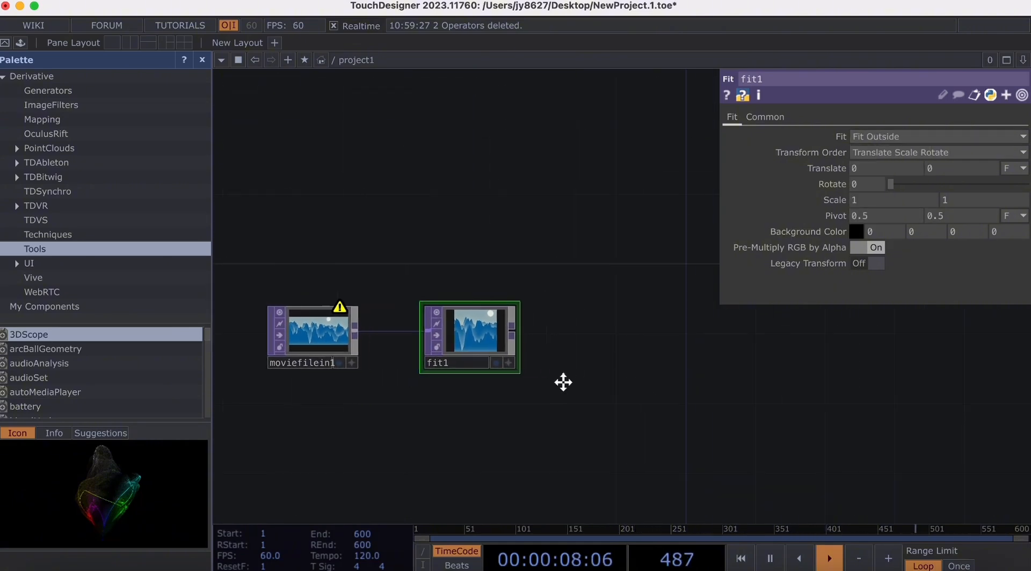
scroll(545, 381, "down", 1)
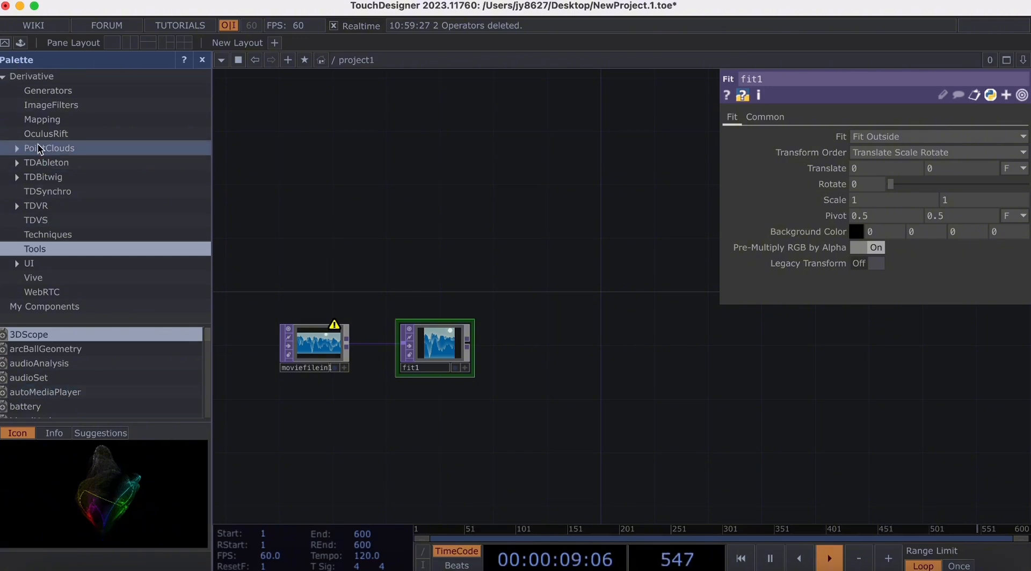
left_click(20, 43)
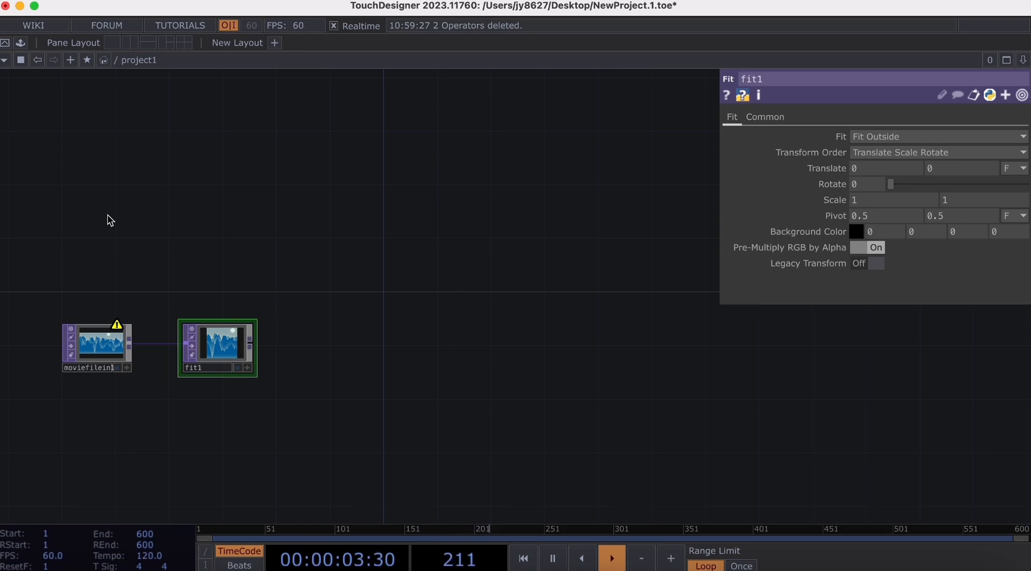
left_click(21, 43)
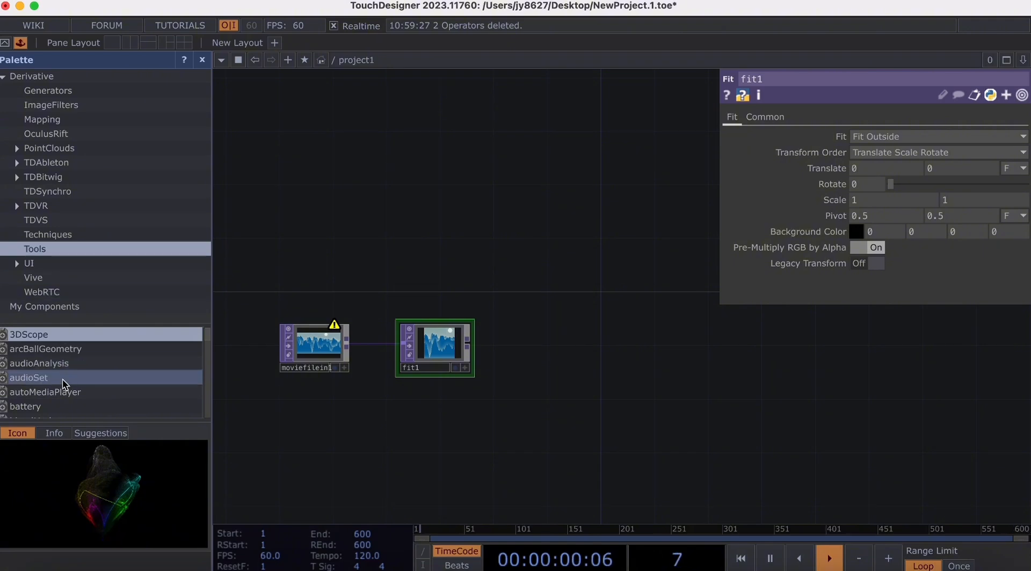
Step: Add the particlesGpu component from the Palette's Tools to the network beyond the Fit operator
scroll(65, 385, "down", 5)
scroll(64, 384, "down", 10)
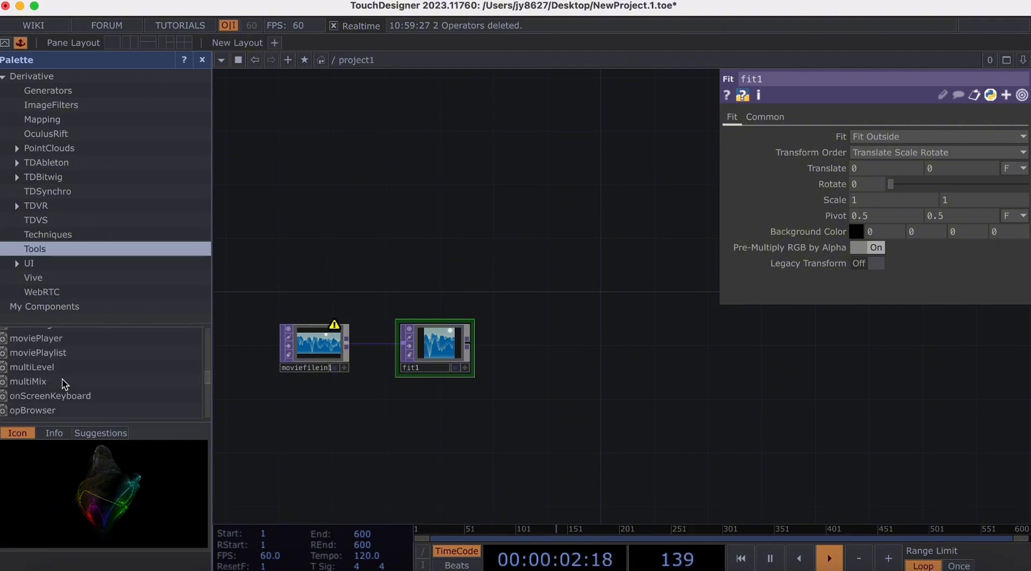
scroll(64, 384, "up", 3)
left_click(37, 386)
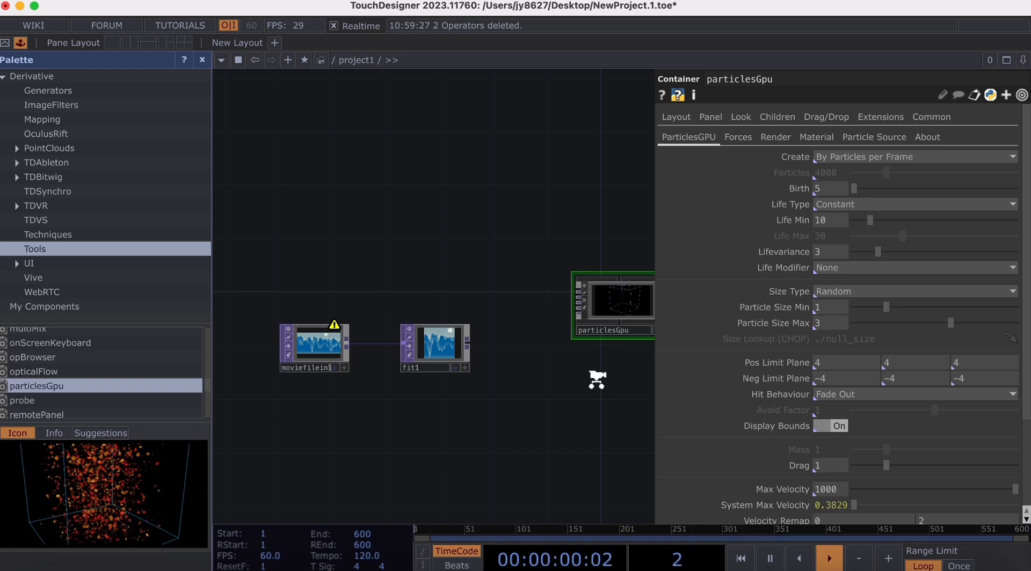
scroll(597, 380, "up", 3)
left_click_drag(545, 378, 414, 381)
left_click_drag(518, 265, 465, 326)
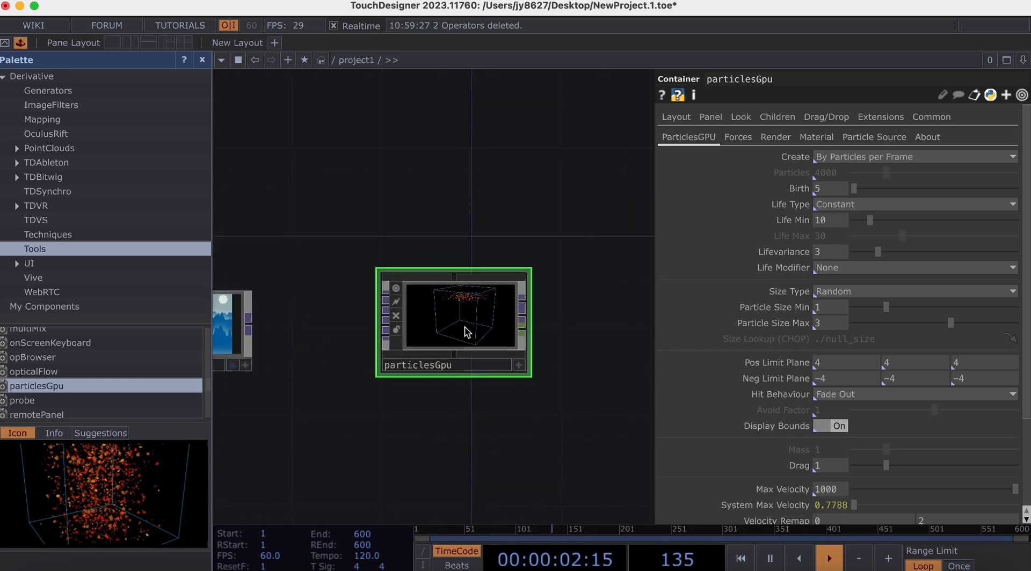
Step: Turn off Display Bounds for particlesGpu and inspect its input connectors, including the particle source colour input
left_click(826, 428)
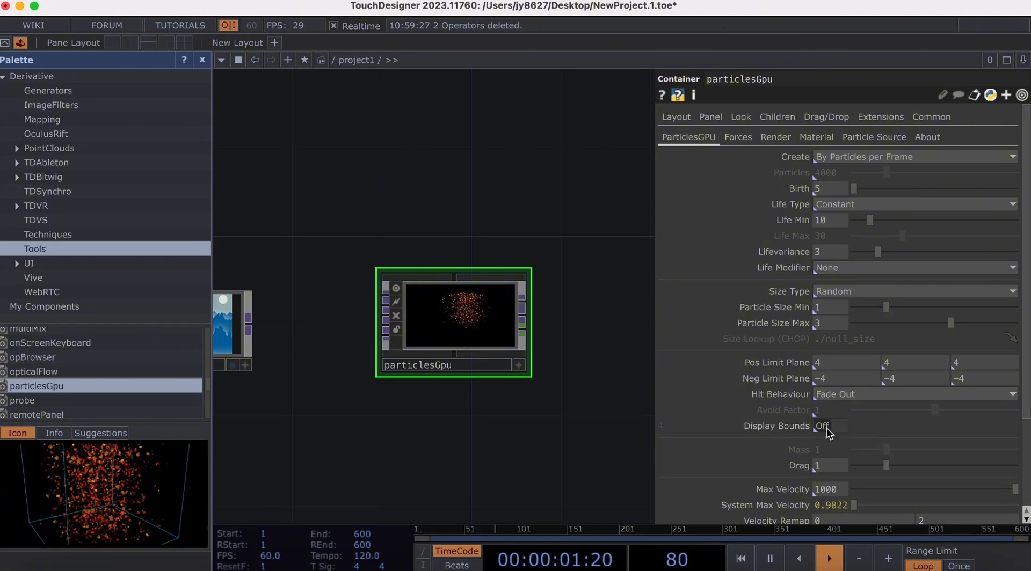
scroll(439, 447, "down", 3)
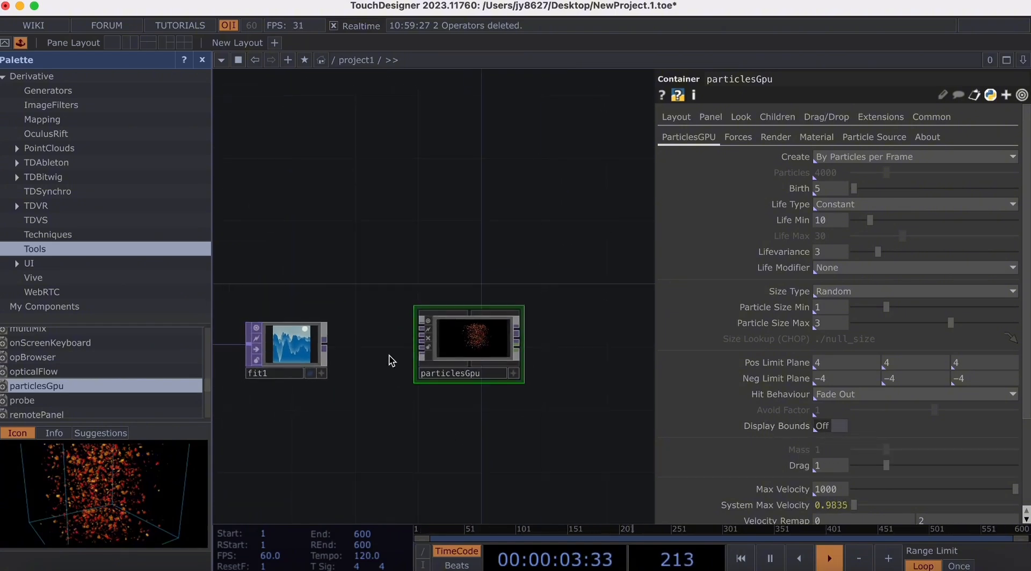
scroll(359, 383, "up", 5)
left_click_drag(522, 427, 323, 426)
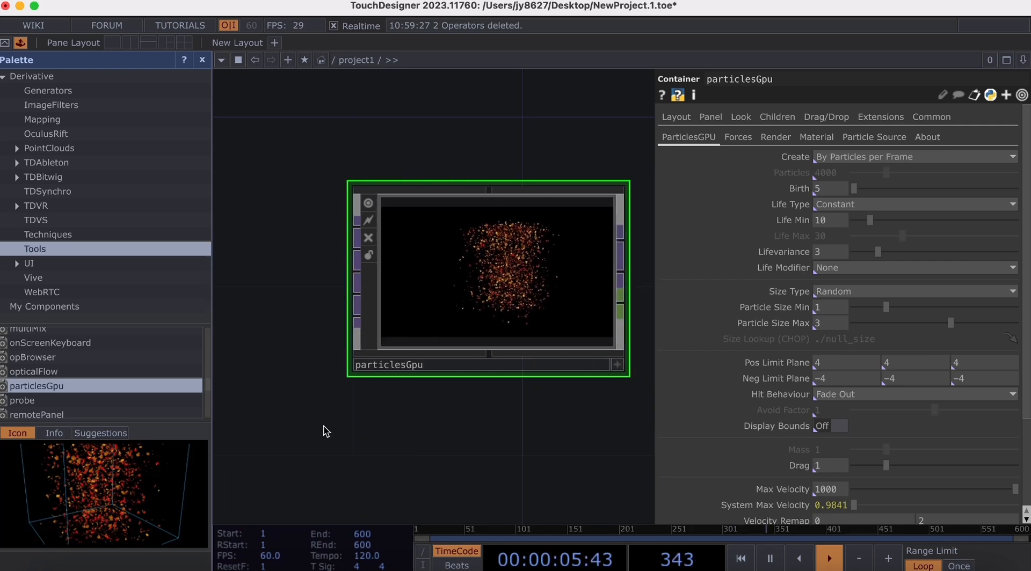
scroll(327, 221, "up", 4)
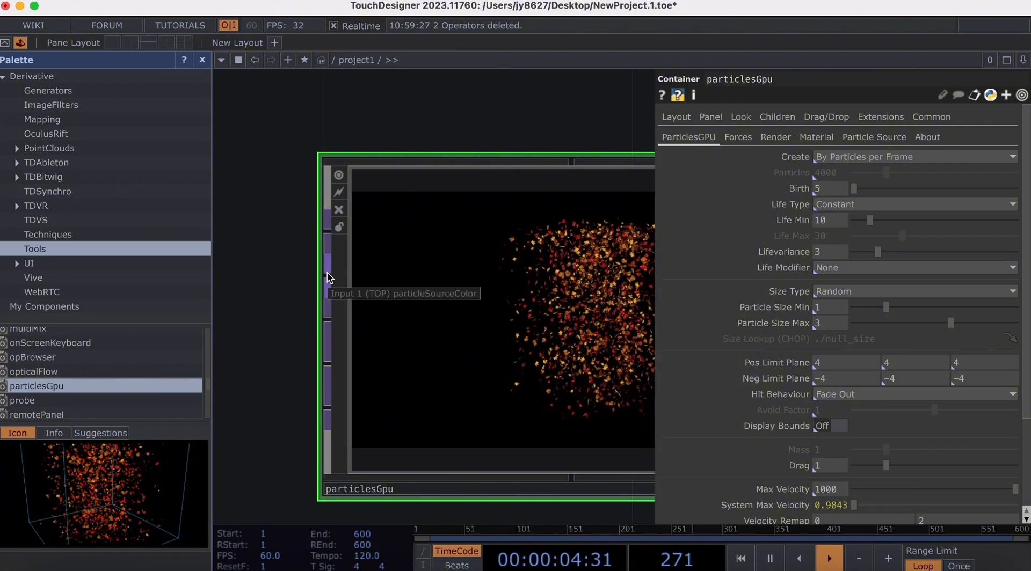
scroll(328, 277, "down", 5)
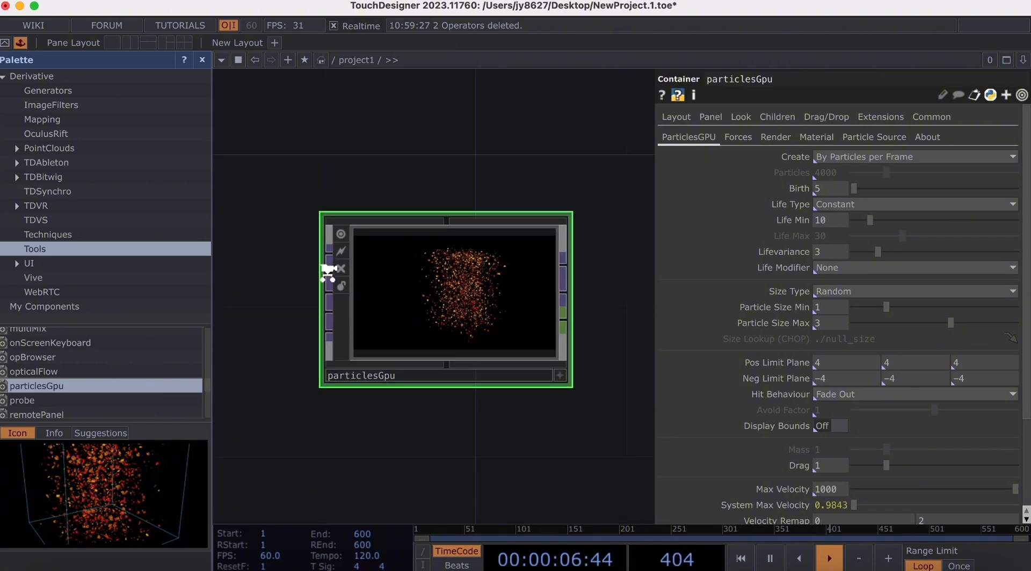
scroll(305, 430, "down", 5)
Step: Move the Fit operator down in the network, below the level of particlesGpu, to clear room for more operators
left_click_drag(425, 419, 616, 380)
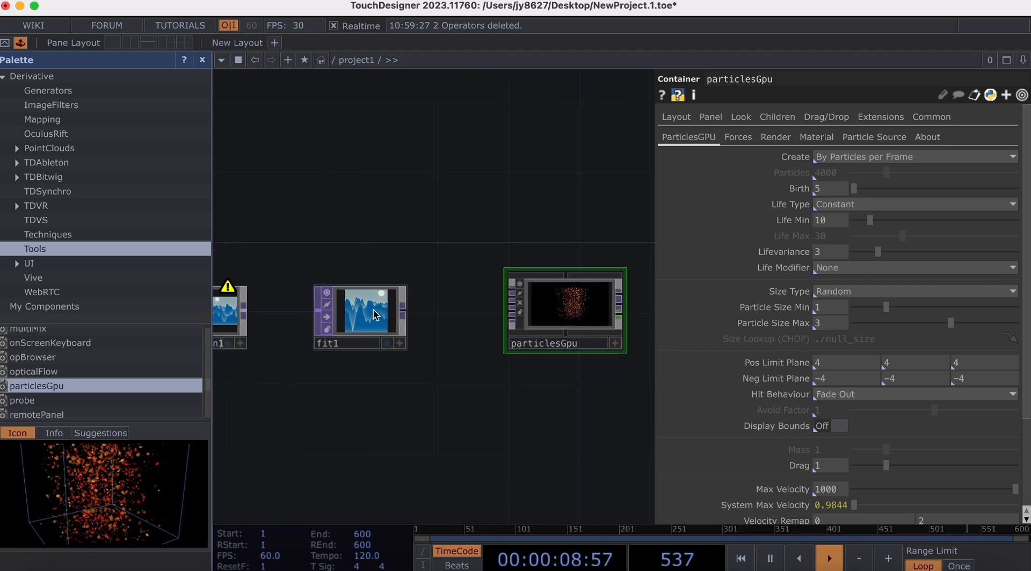
left_click(373, 316)
left_click_drag(372, 310, 389, 434)
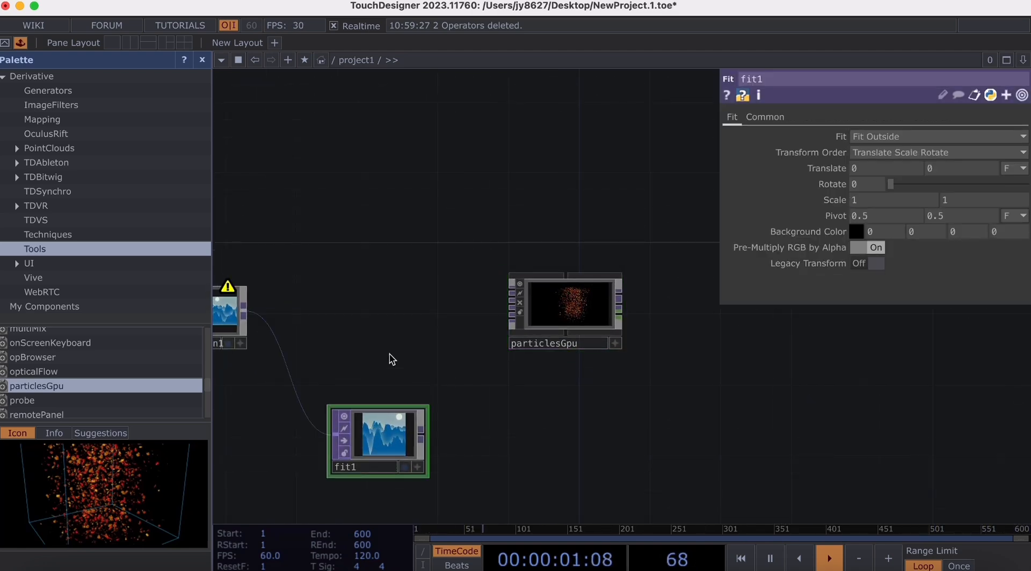
Step: Add a Ramp TOP in the empty network area above the Movie File In operator
right_click(356, 282)
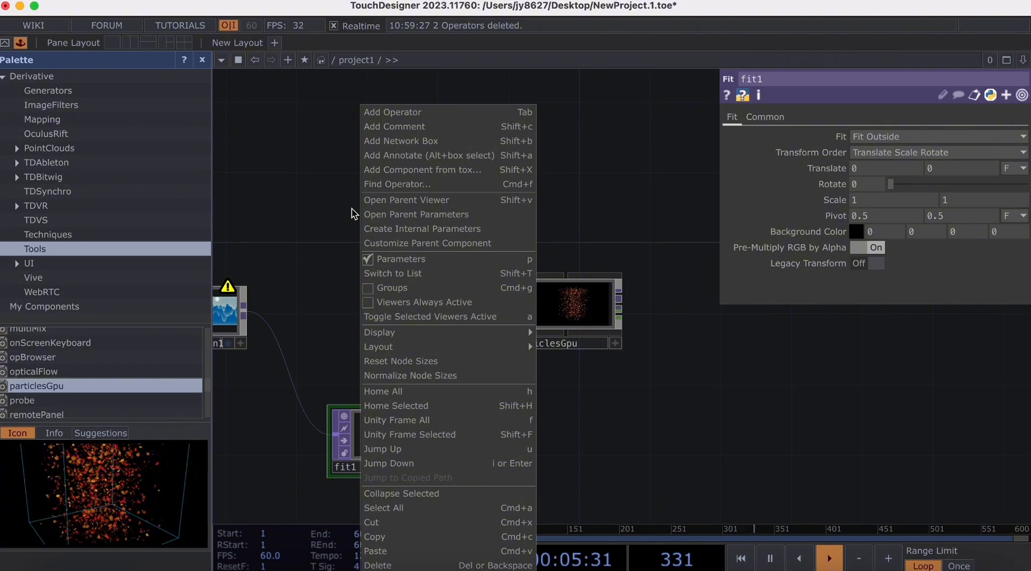
left_click(316, 158)
left_click_drag(316, 191, 433, 250)
right_click(371, 171)
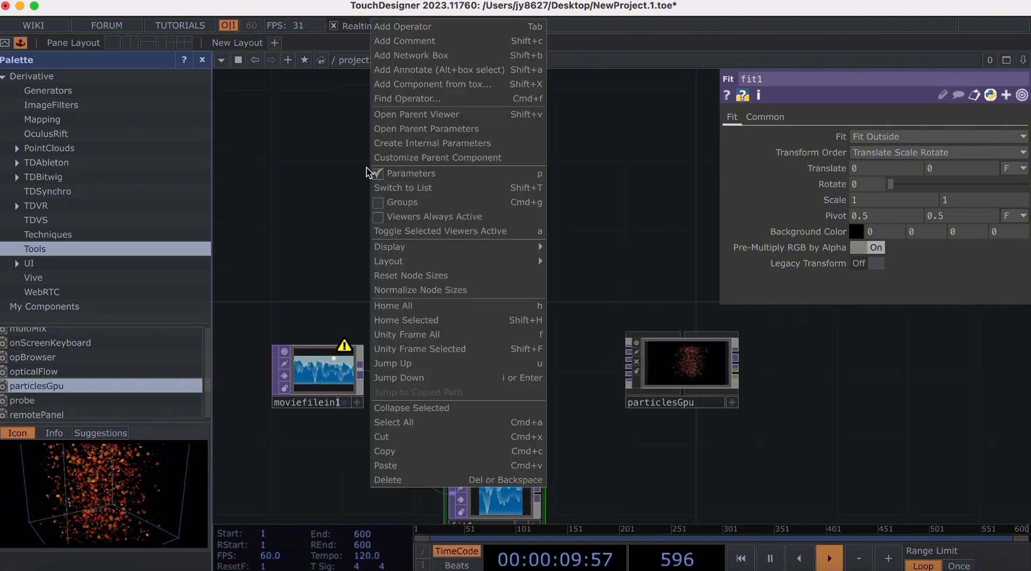
left_click(403, 24)
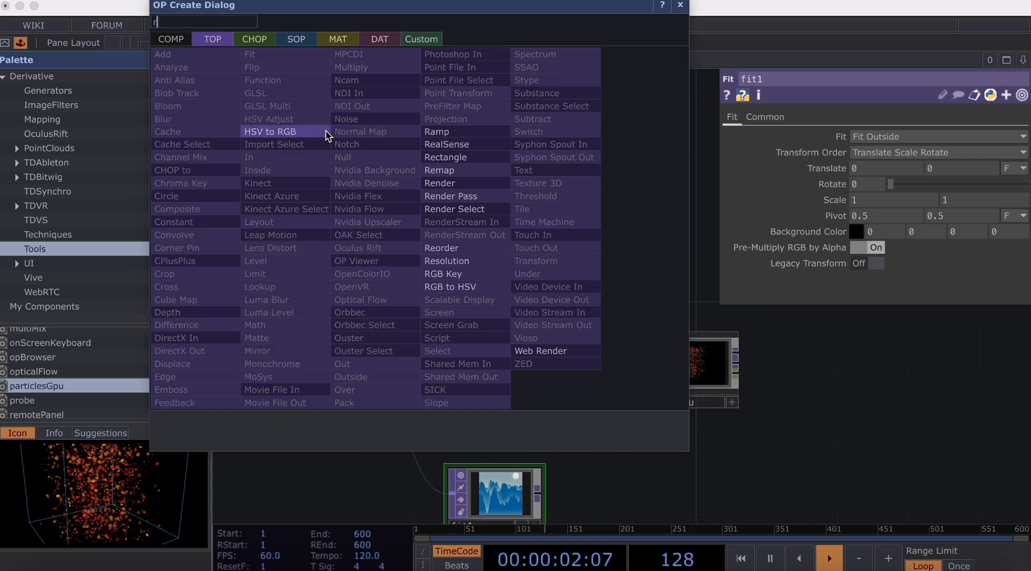
type("ramp")
left_click(462, 132)
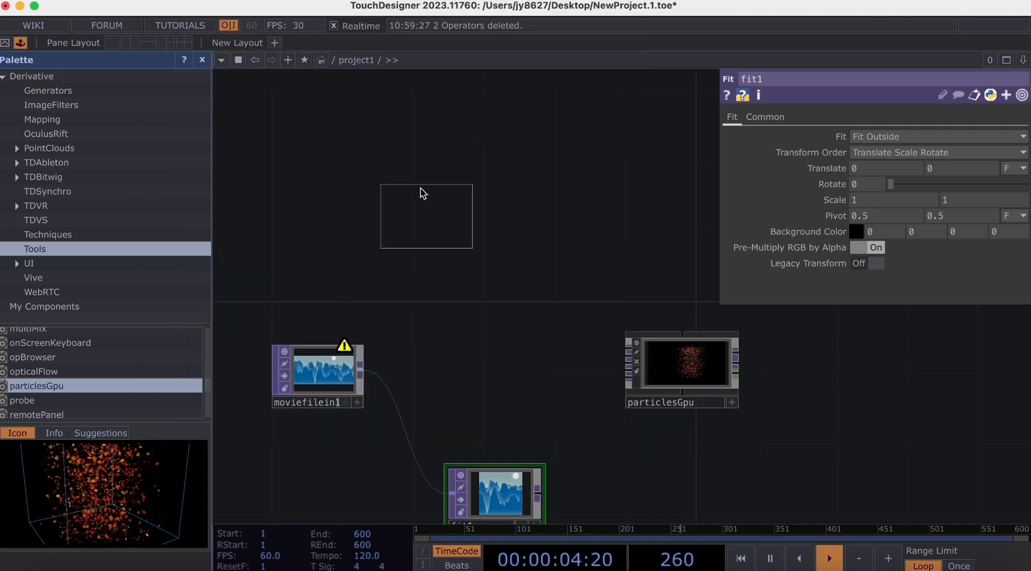
left_click(423, 171)
scroll(444, 283, "down", 2)
left_click_drag(426, 186, 422, 174)
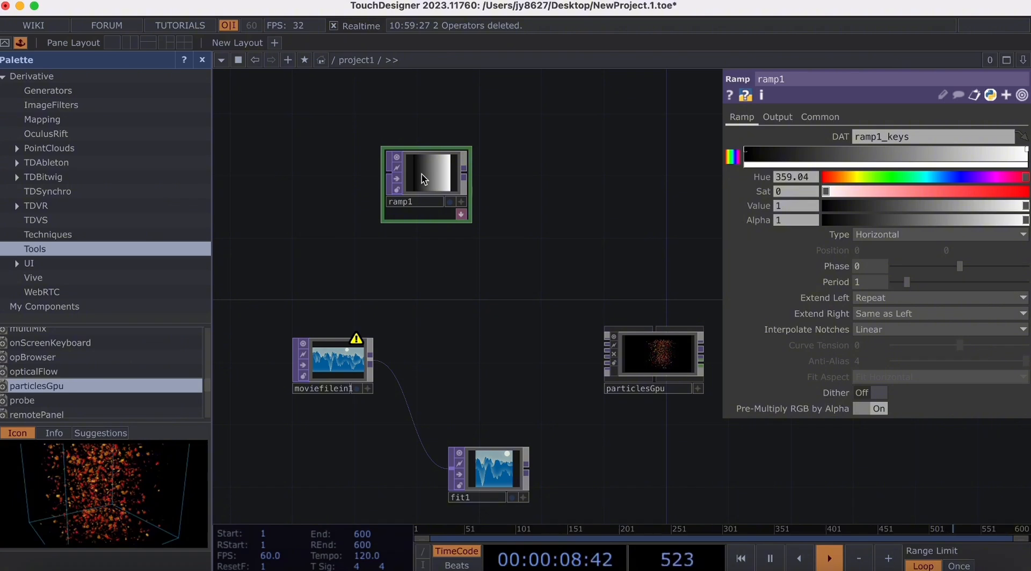
Step: Duplicate the ramp directly below the original and move the Movie File In operator down level with the Fit operator
key("ctrl+c")
key("ctrl+v")
left_click_drag(420, 305, 421, 244)
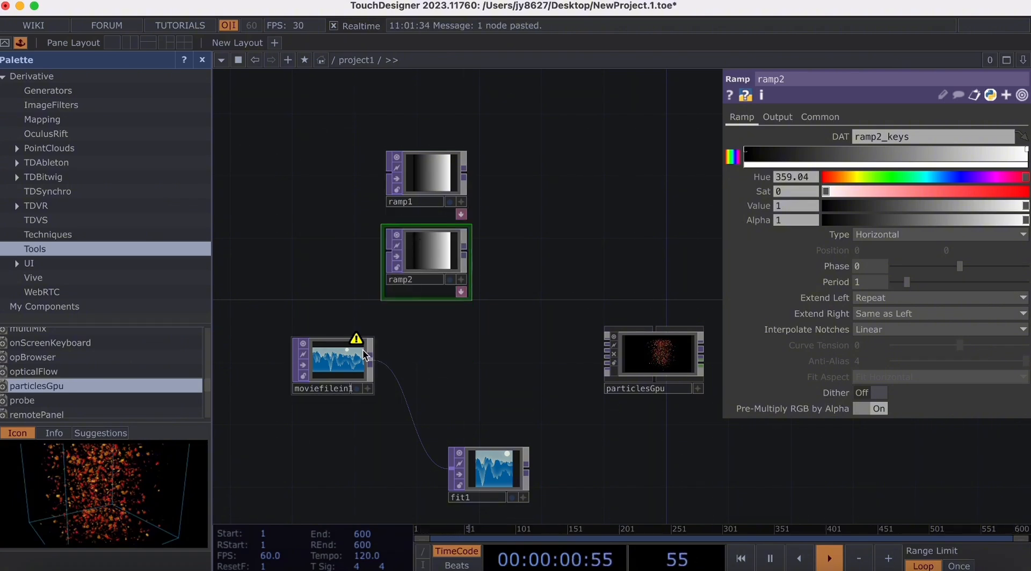
left_click_drag(364, 355, 364, 463)
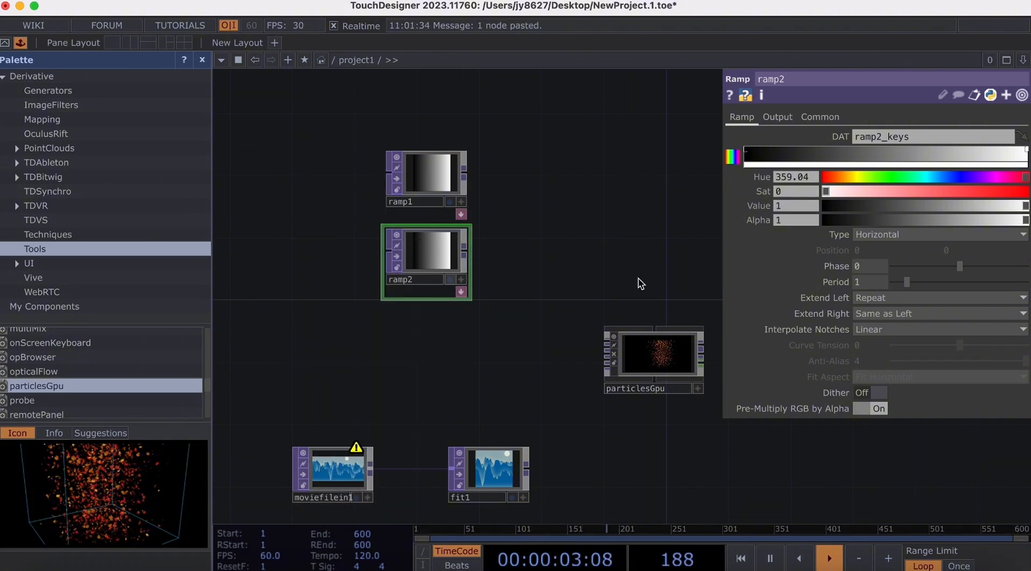
Step: Set the duplicated ramp's type to Vertical
left_click(898, 236)
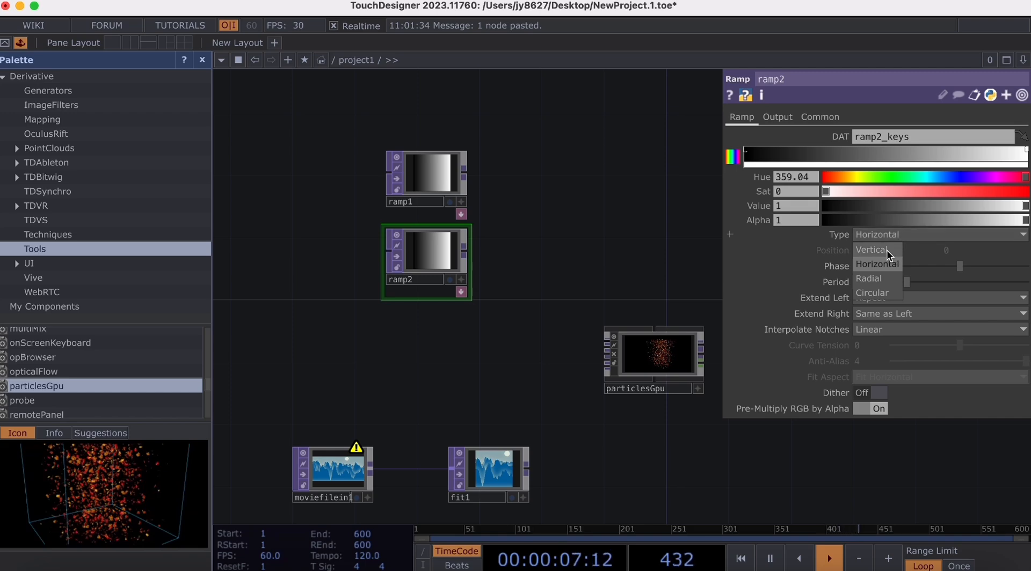
left_click(887, 250)
Step: Add a Reorder TOP beside the two ramps and connect the horizontal ramp to its first input and the vertical ramp to its second
left_click_drag(507, 265, 407, 264)
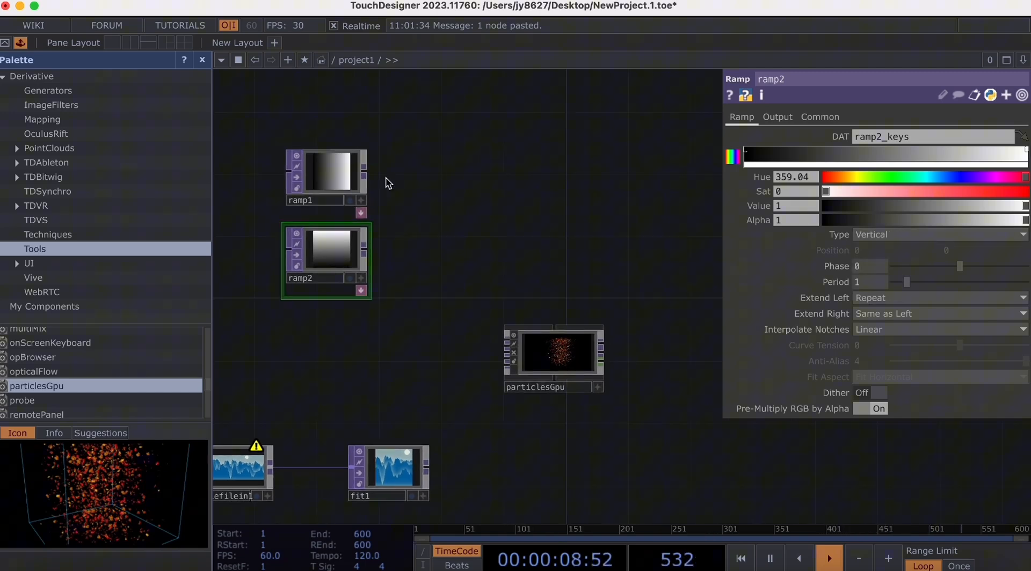
right_click(430, 228)
left_click(485, 83)
type("reorder")
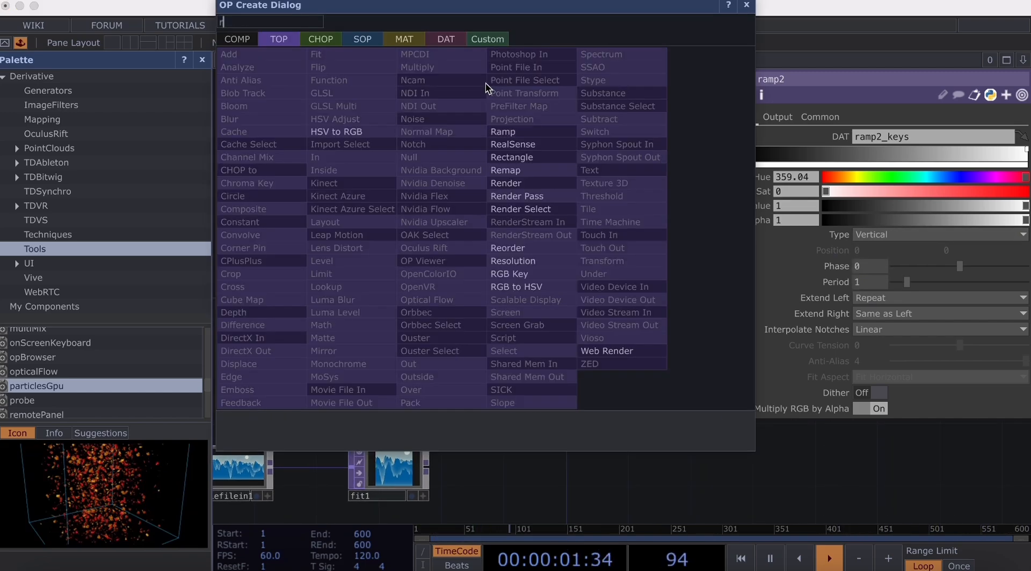
left_click(507, 248)
left_click(482, 225)
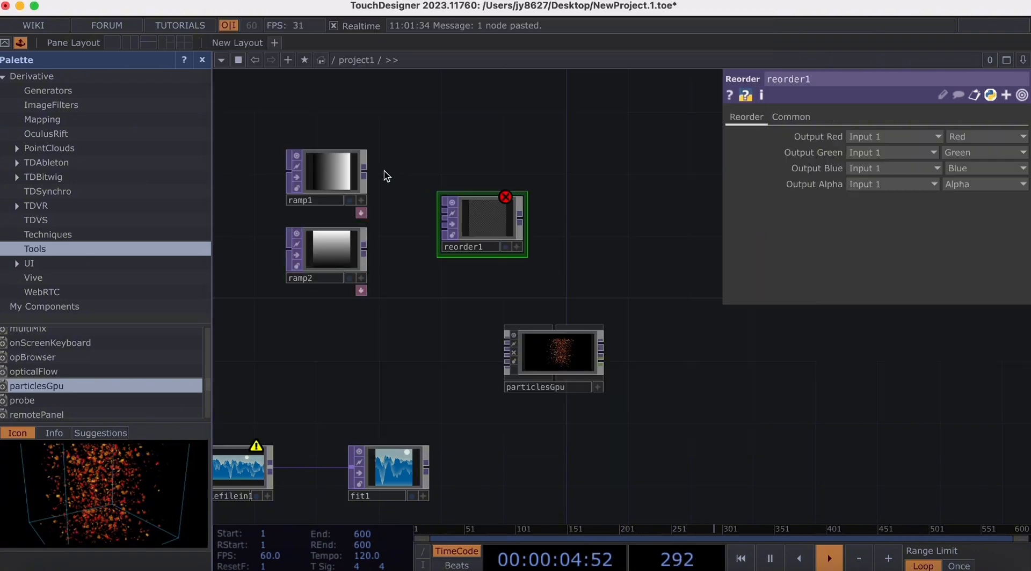
left_click(364, 246)
left_click(441, 215)
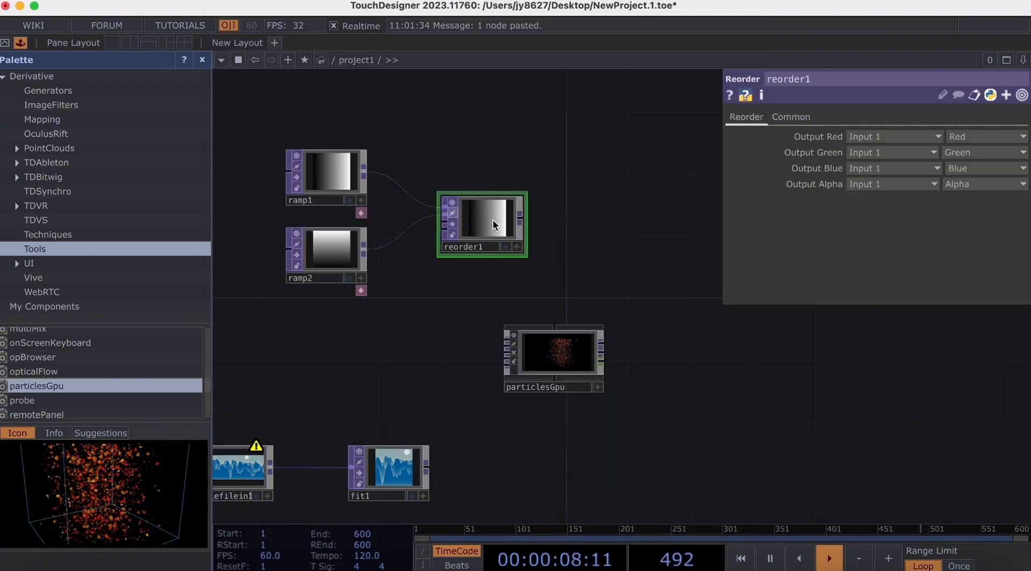
Step: Set the Reorder operator's Output Green to Input 2 and the Output Blue channel to Zero
left_click(910, 150)
left_click(865, 168)
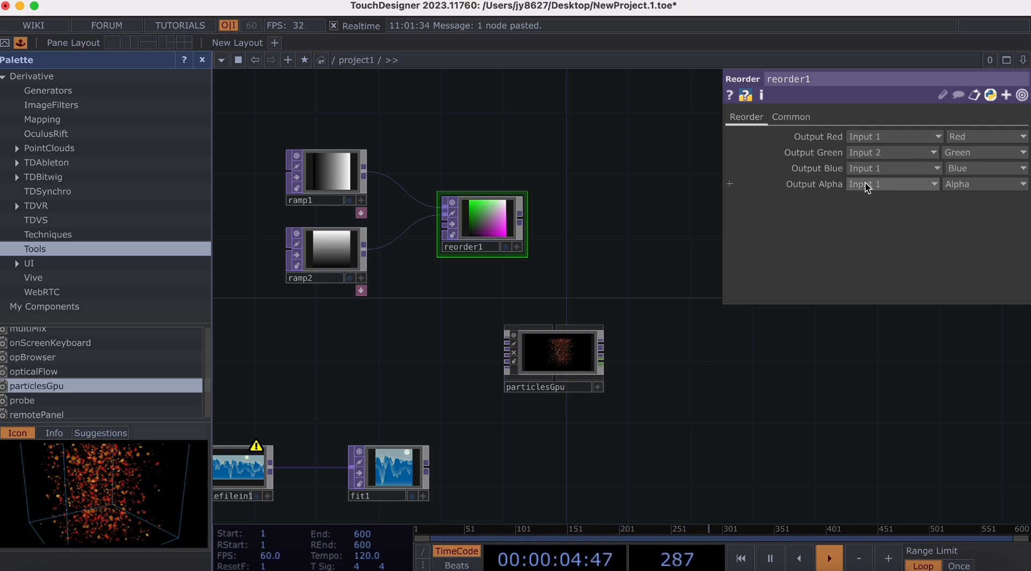
left_click(975, 168)
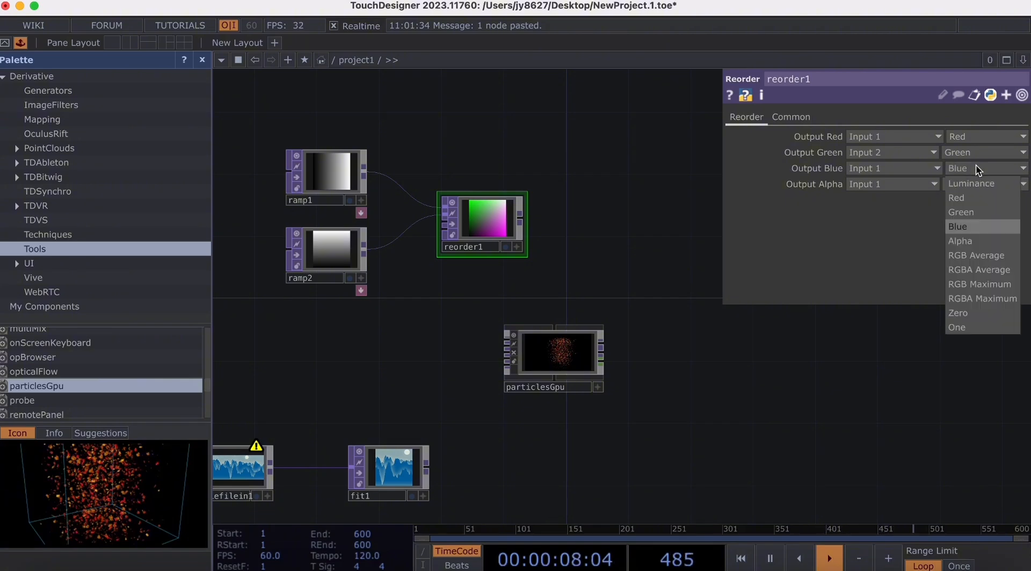
left_click(969, 323)
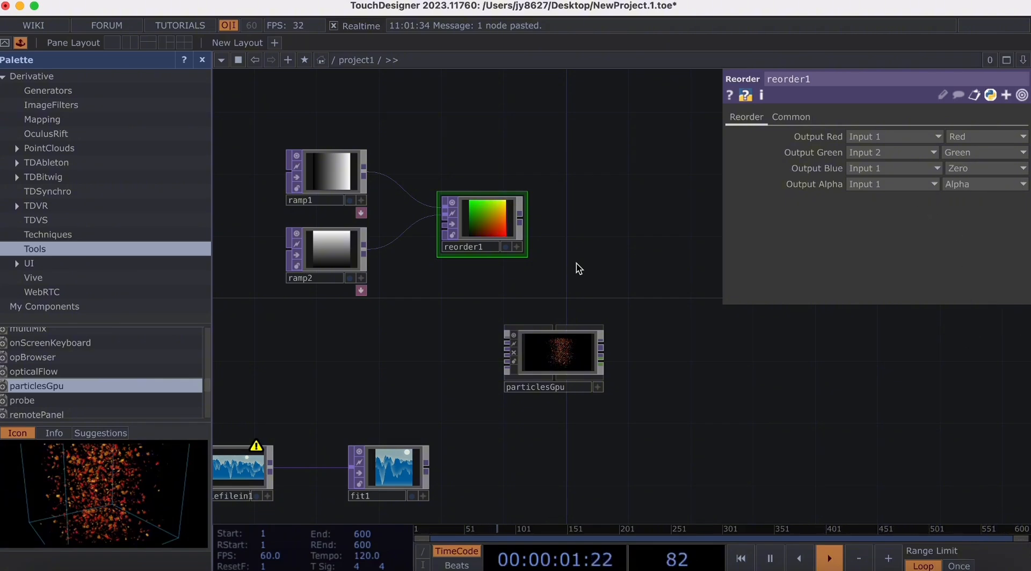
Step: Select both ramps together with the Reorder operator and move the group farther away from particlesGpu
scroll(579, 269, "down", 3)
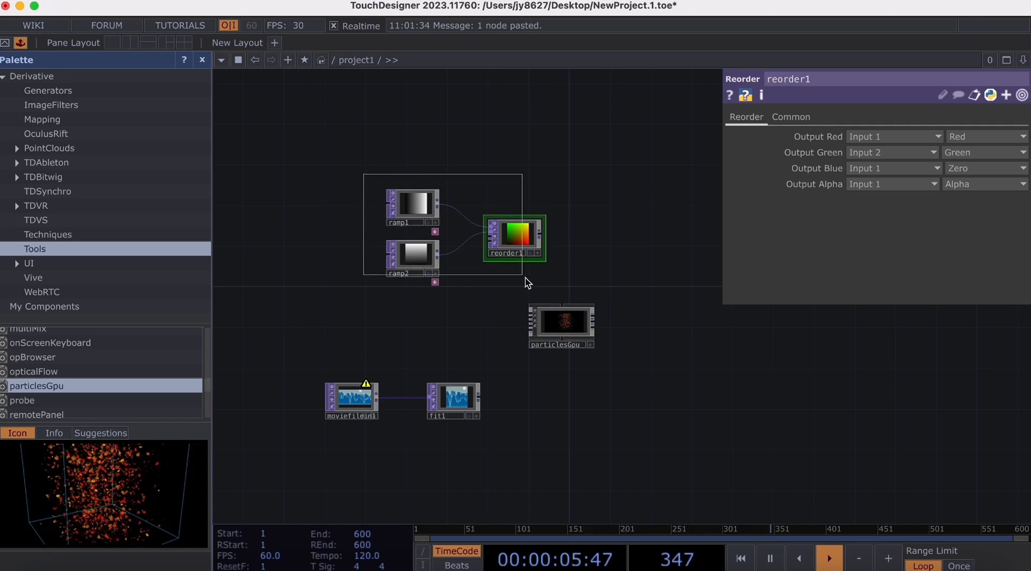
left_click_drag(525, 278, 525, 276)
left_click_drag(514, 238, 412, 236)
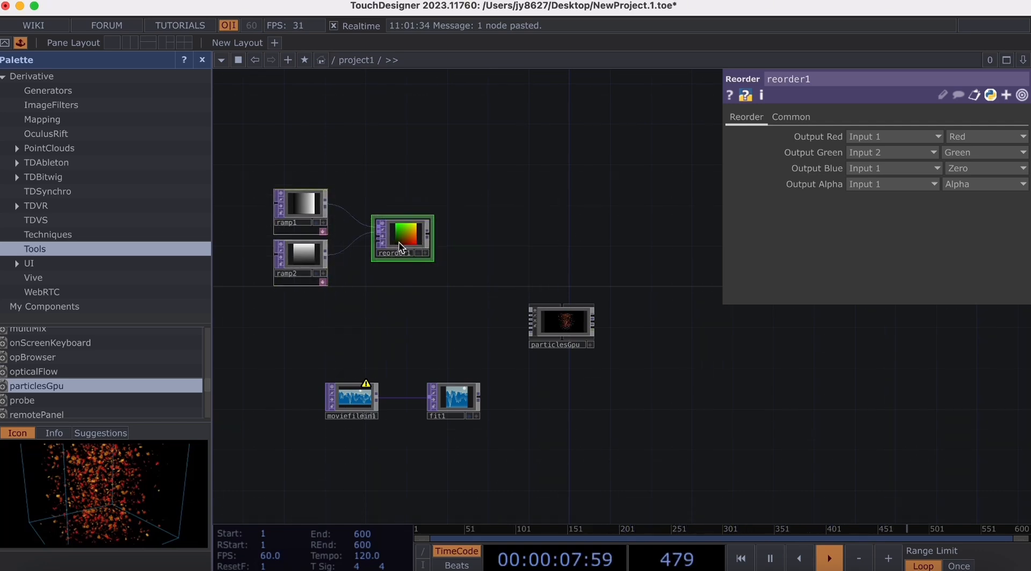
Step: Inspect the Reorder operator's colour gradient and connect its output to the first input of particlesGpu
scroll(398, 246, "up", 5)
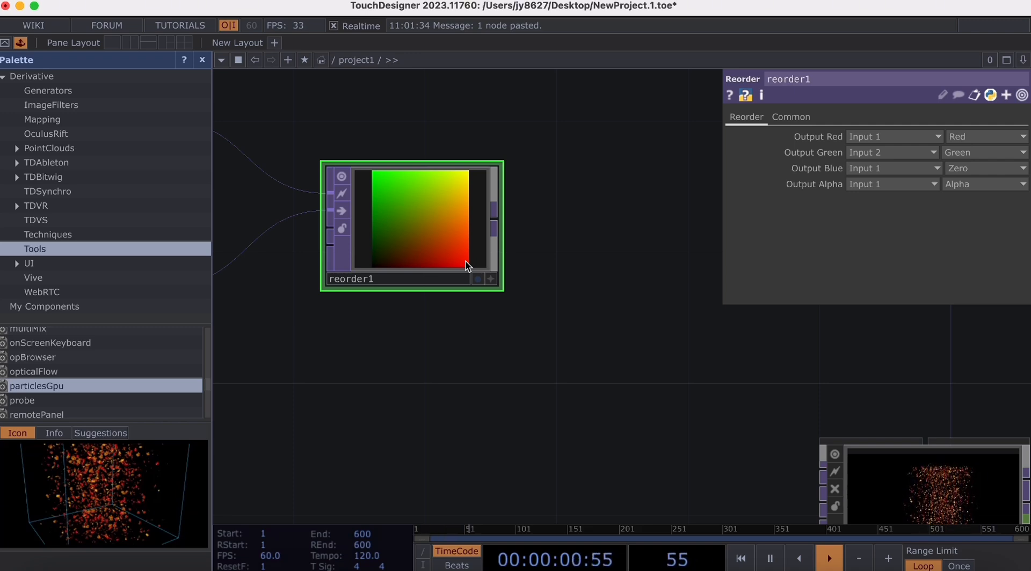
scroll(422, 290, "down", 4)
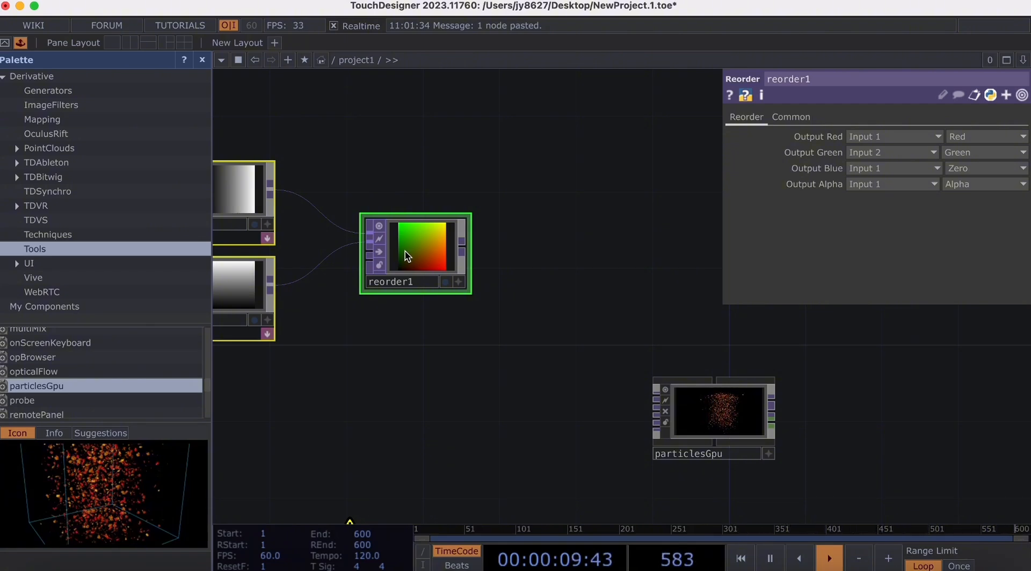
scroll(407, 256, "down", 2)
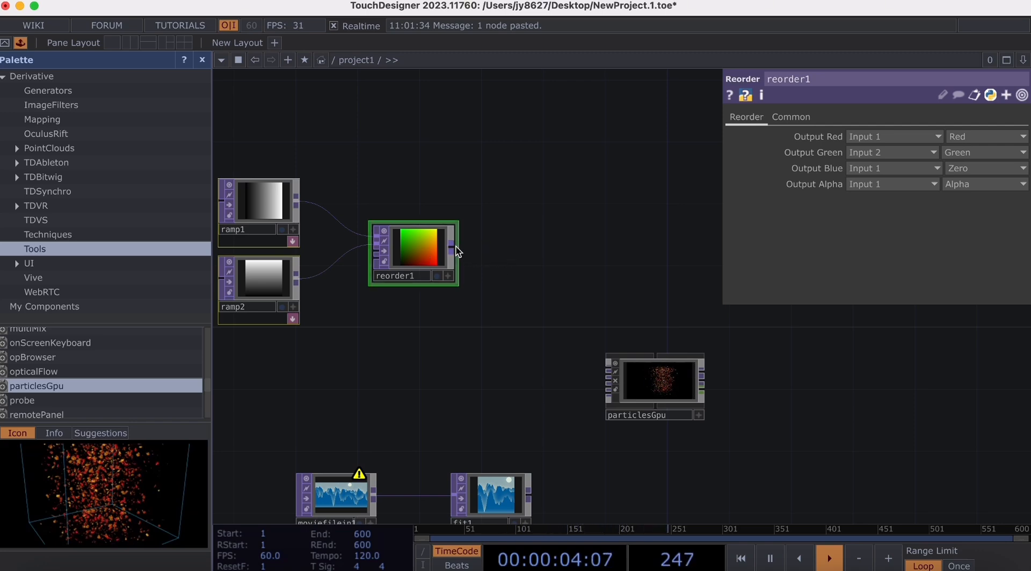
left_click_drag(454, 251, 611, 368)
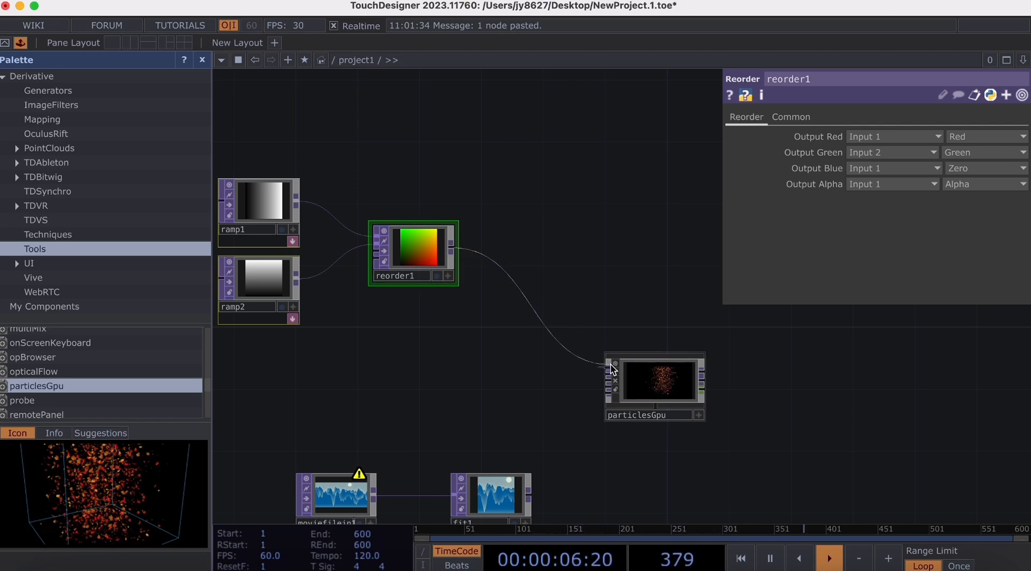
Step: Move the Fit operator up closer to particlesGpu and connect its output to the component's second input
scroll(576, 406, "up", 3)
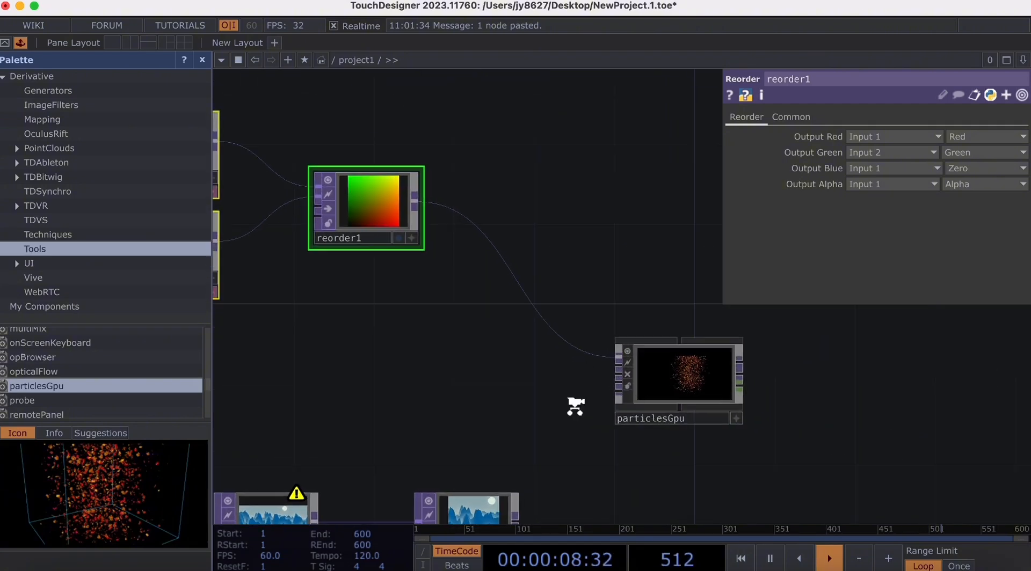
scroll(536, 480, "down", 3)
left_click_drag(493, 506, 493, 423)
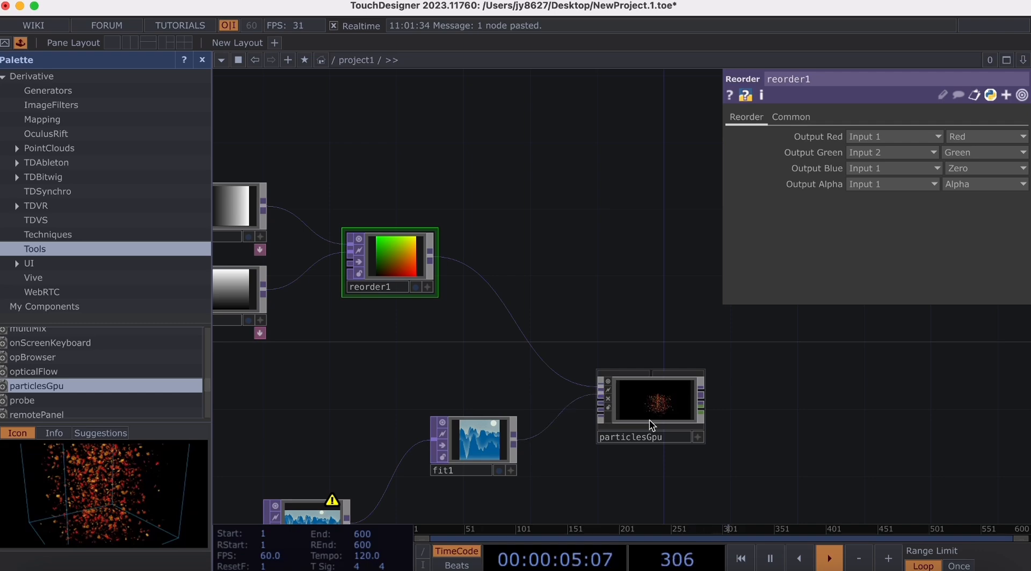
Step: Add a Null TOP to the output of particlesGpu and show it as the network background
left_click(661, 406)
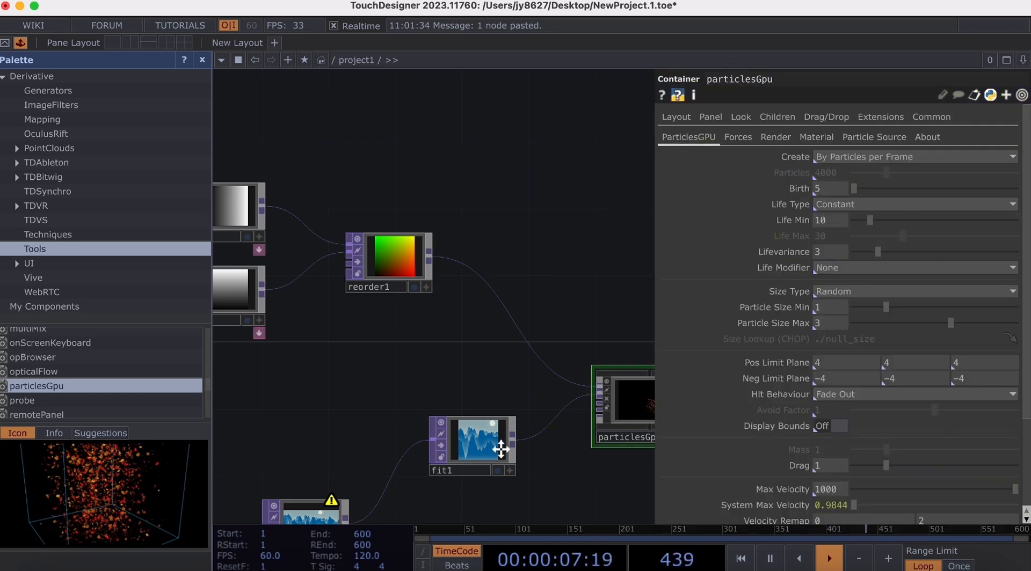
left_click_drag(500, 449, 380, 380)
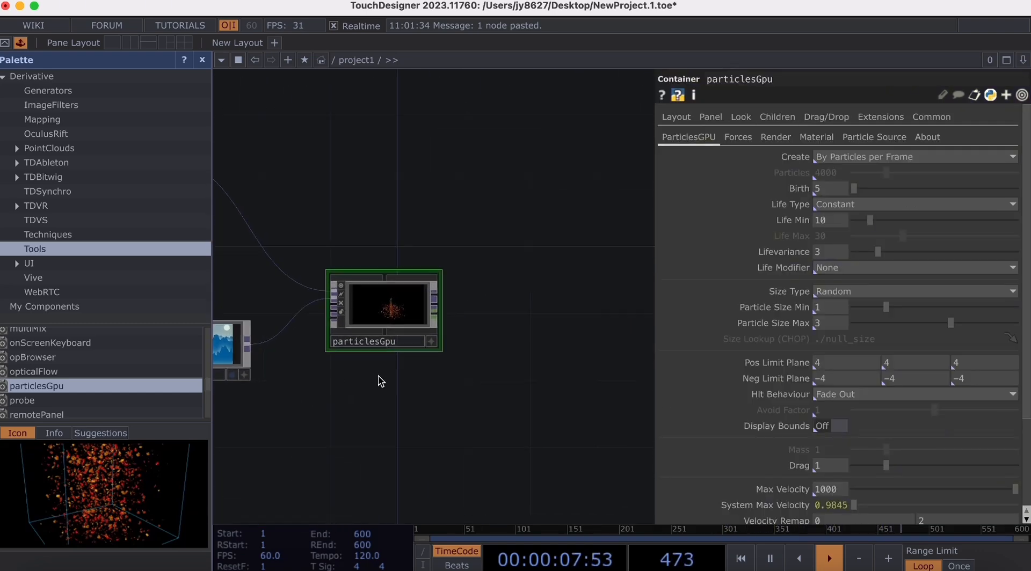
right_click(434, 299)
type("null")
left_click(387, 228)
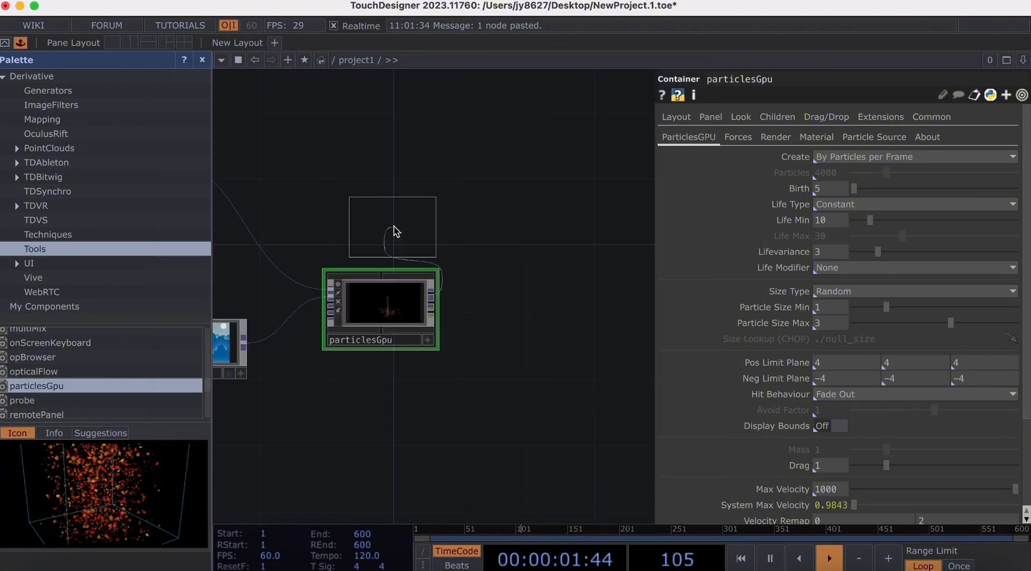
left_click(559, 318)
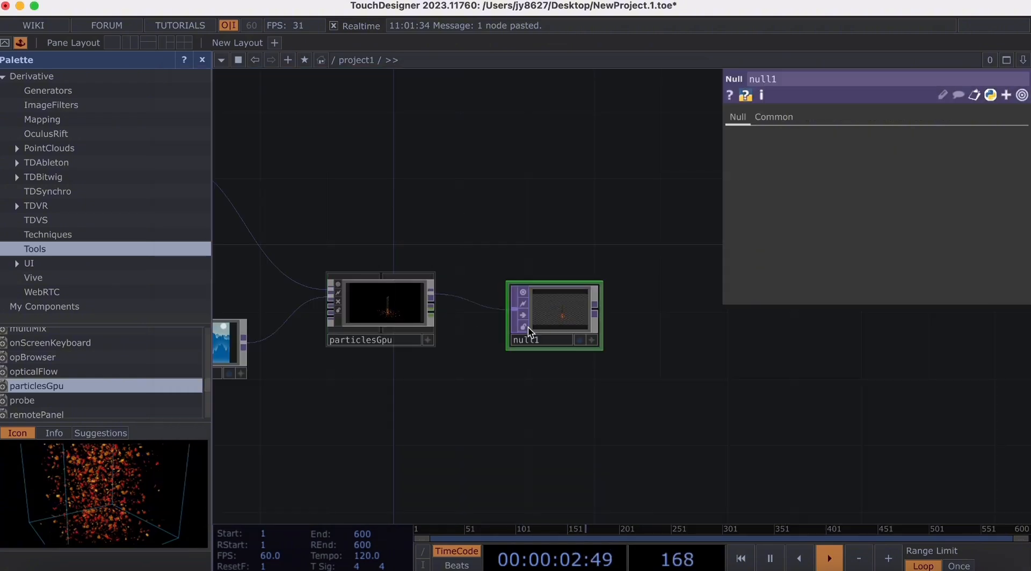
left_click(578, 339)
Step: Set the particle material of particlesGpu to Line
left_click_drag(437, 395, 505, 417)
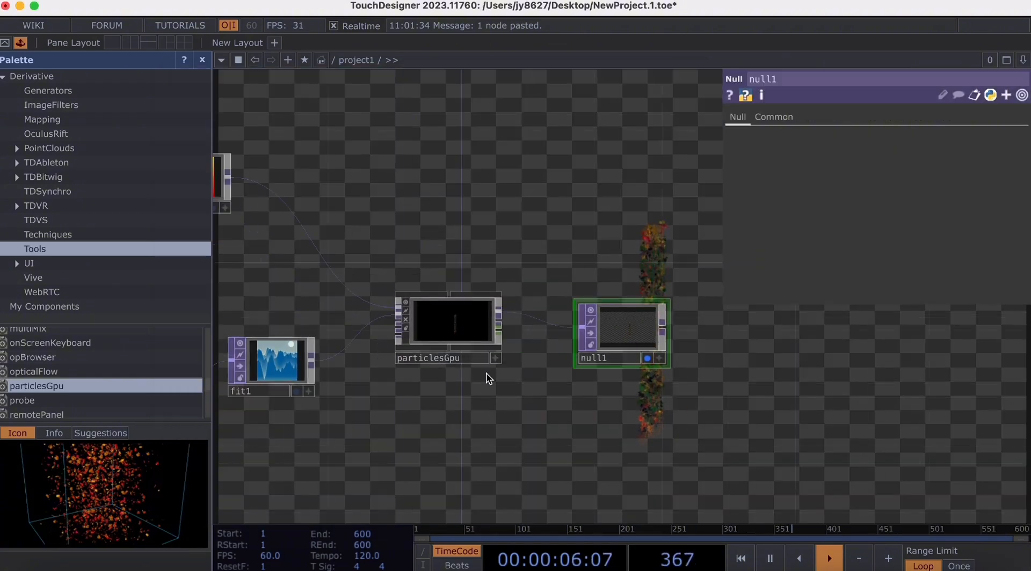
left_click_drag(444, 388, 487, 414)
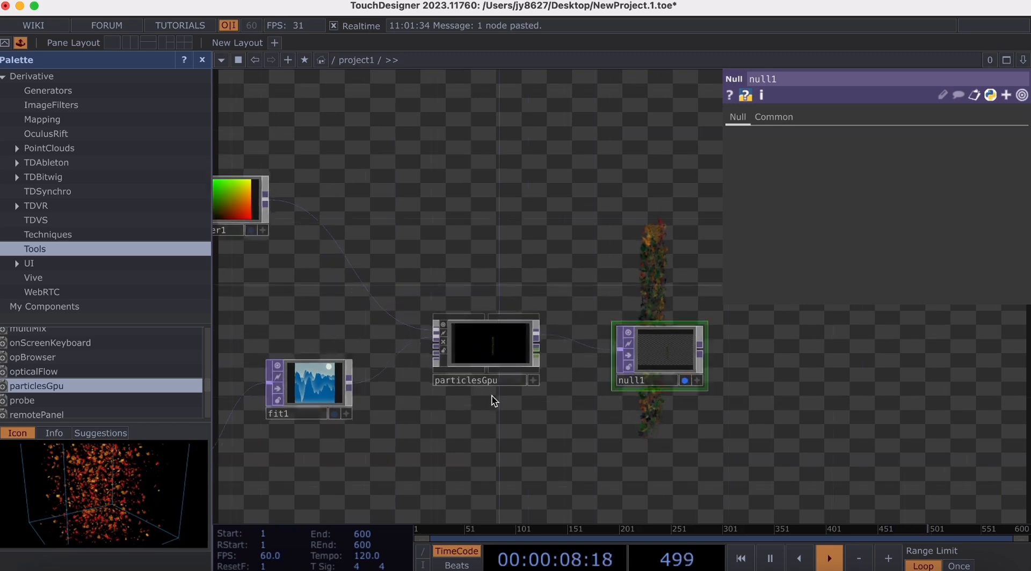
left_click(496, 357)
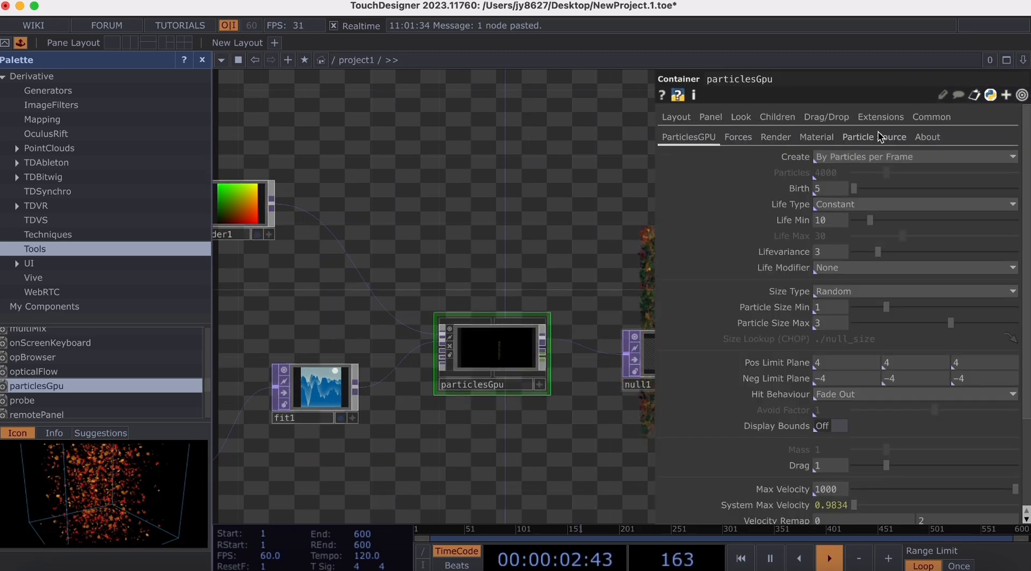
left_click(817, 138)
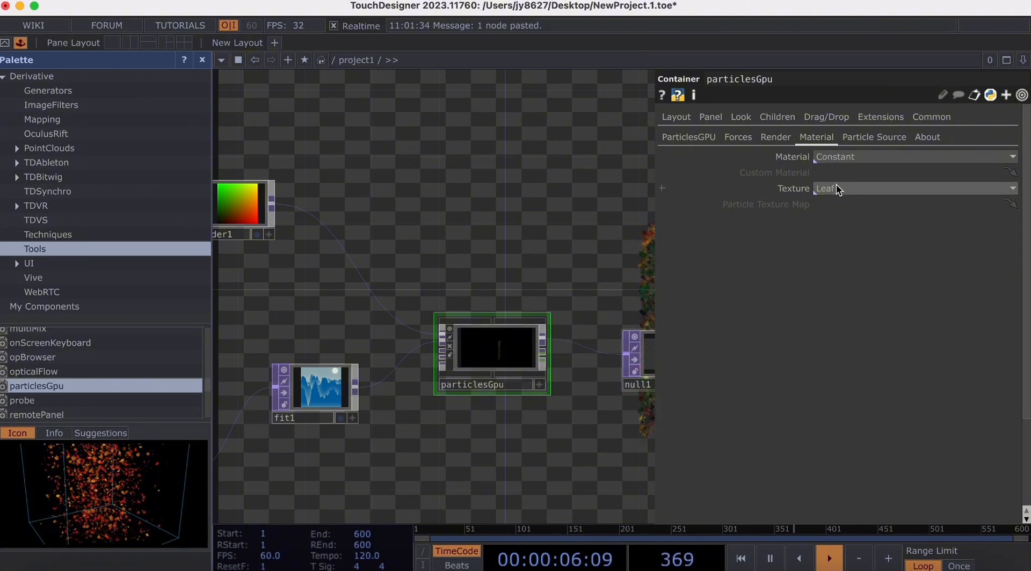
left_click(842, 155)
left_click(842, 198)
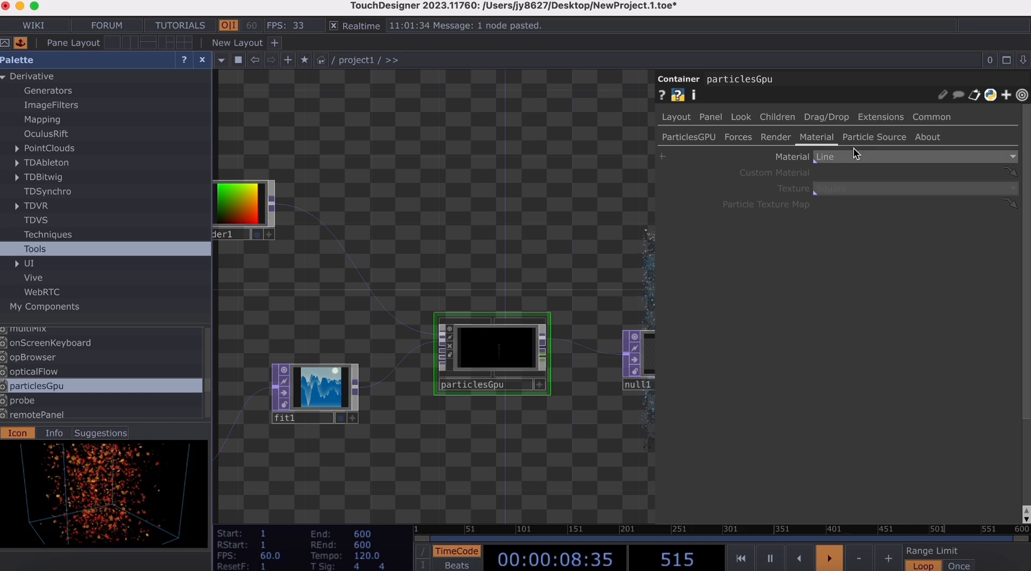
Step: Hide the operator parameters and examine the line particles in the network background
key("p")
left_click_drag(636, 215, 720, 216)
scroll(559, 354, "up", 3)
scroll(561, 354, "up", 1)
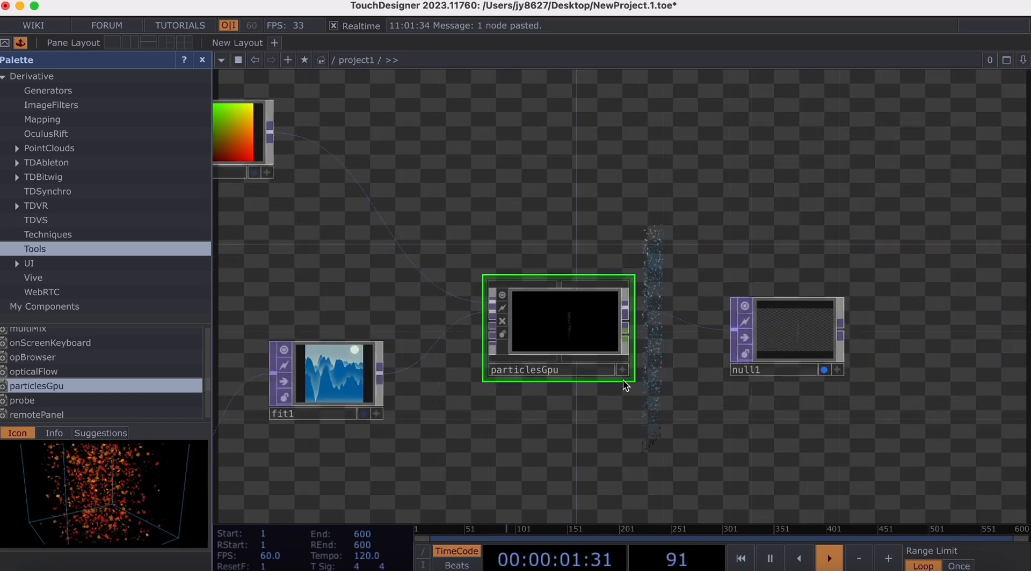
Step: Set the Birth of particlesGpu to 3000 and its Life Type to Random
left_click(623, 369)
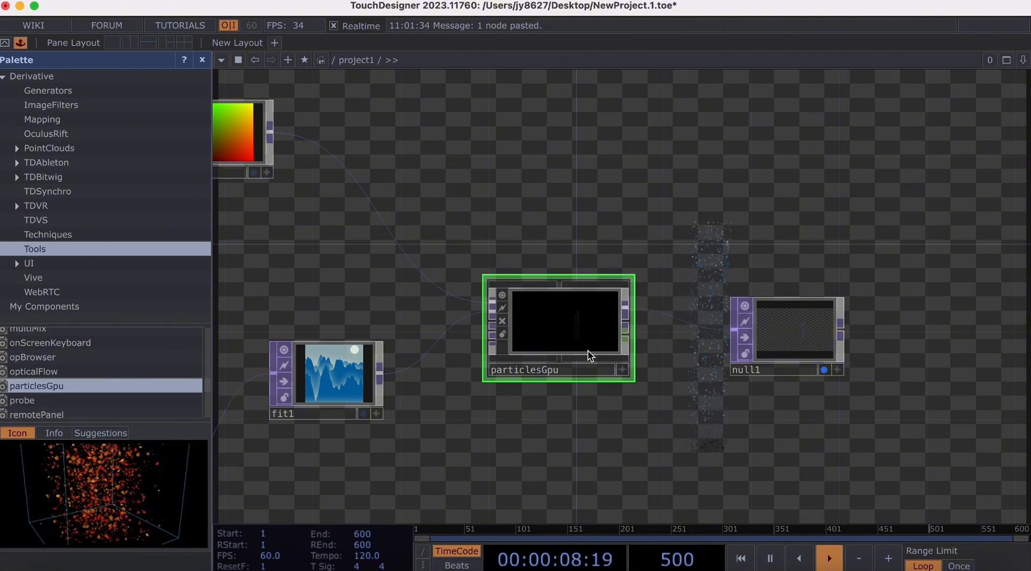
key("p")
left_click(687, 138)
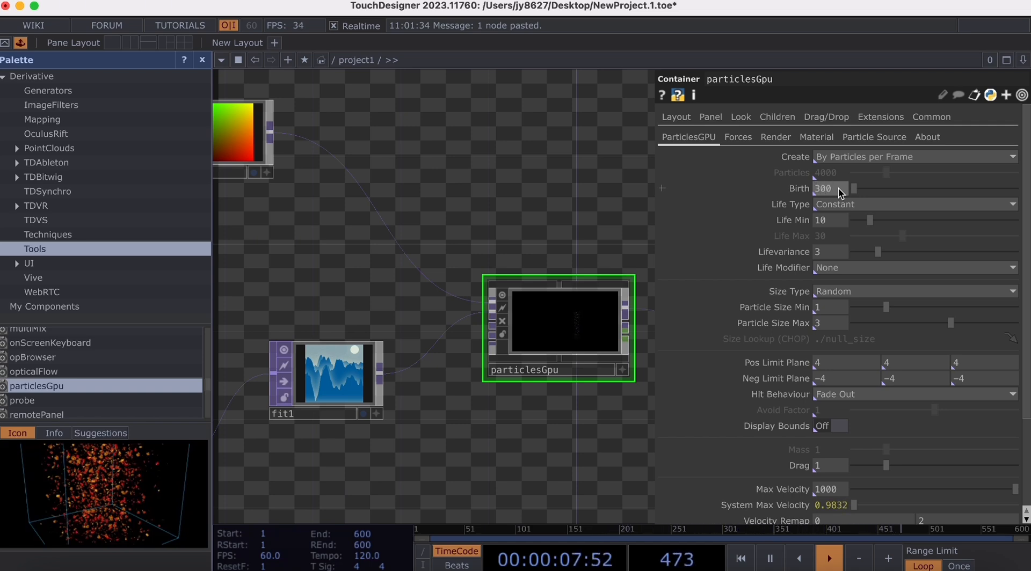
type("0")
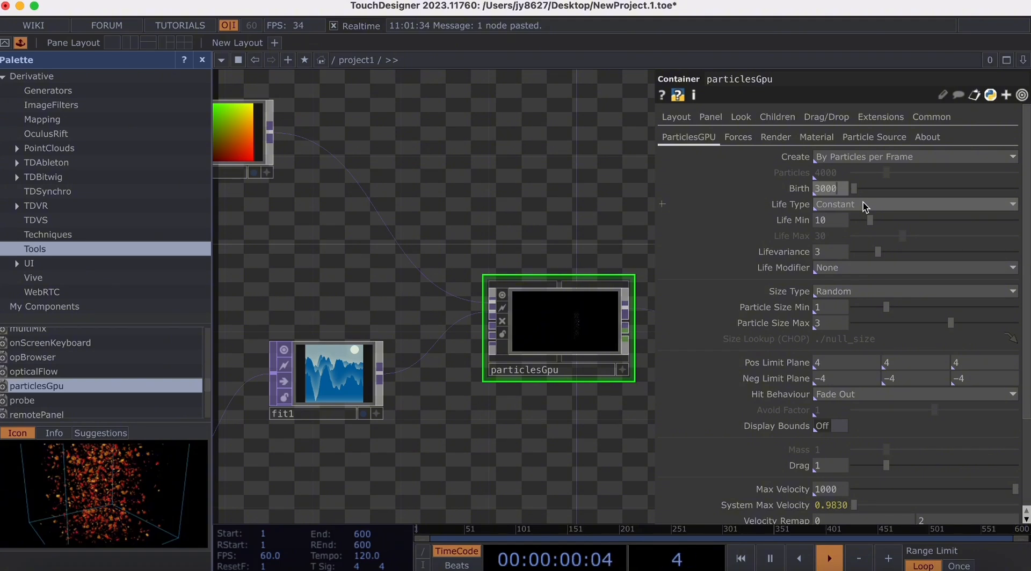
left_click(862, 202)
left_click(846, 236)
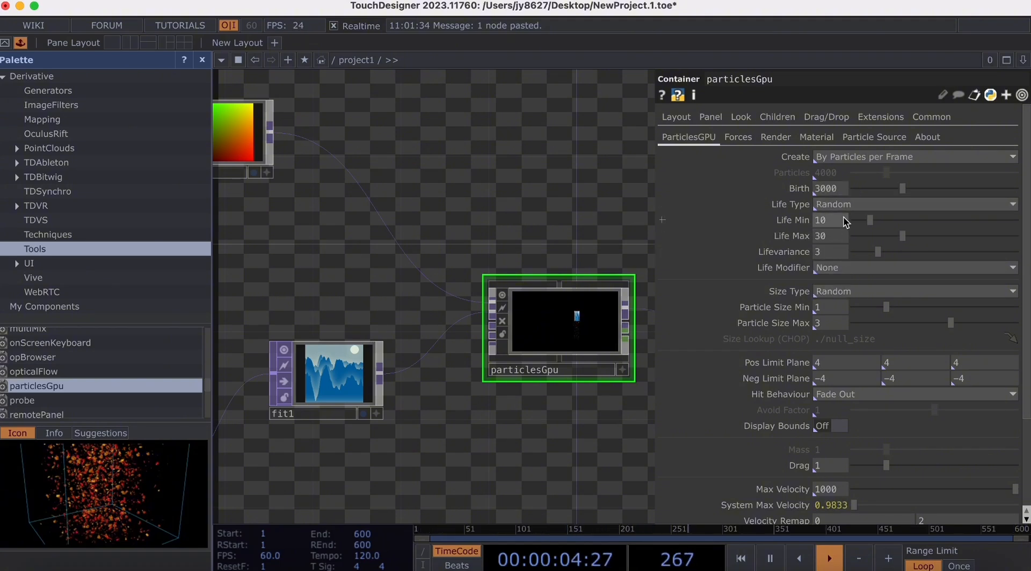
Step: Set the particles' Life Min to 5.3, Life Max to 35.6 and Lifevariance to 2.41
left_click(837, 220)
key("BackSpace")
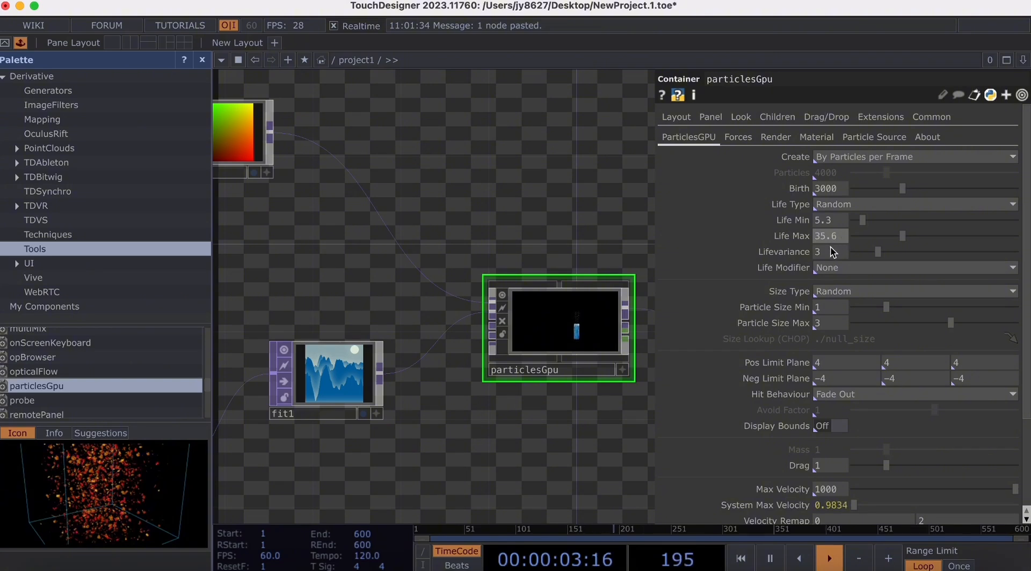
left_click(830, 250)
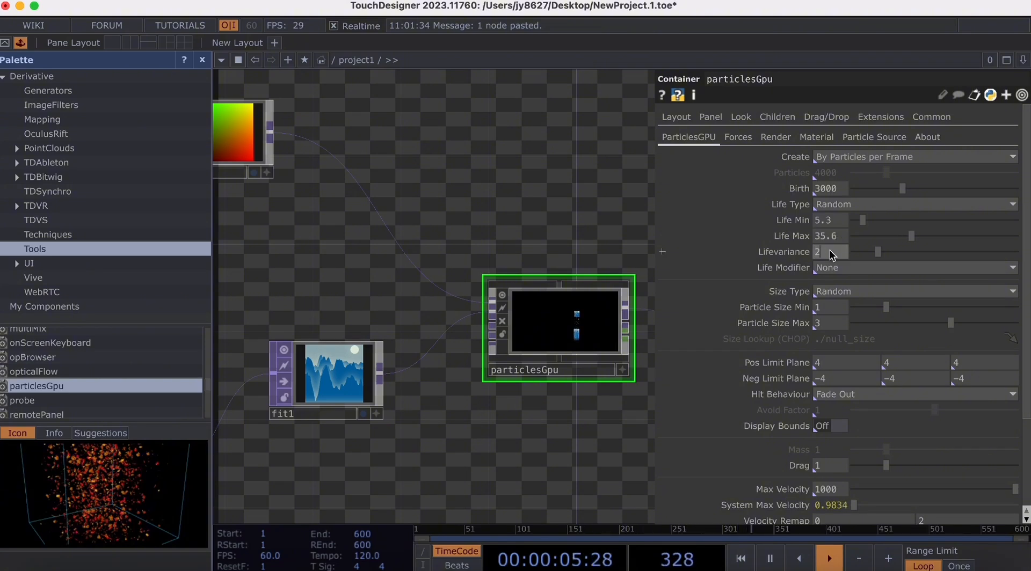
type("2.41")
scroll(833, 279, "down", 1)
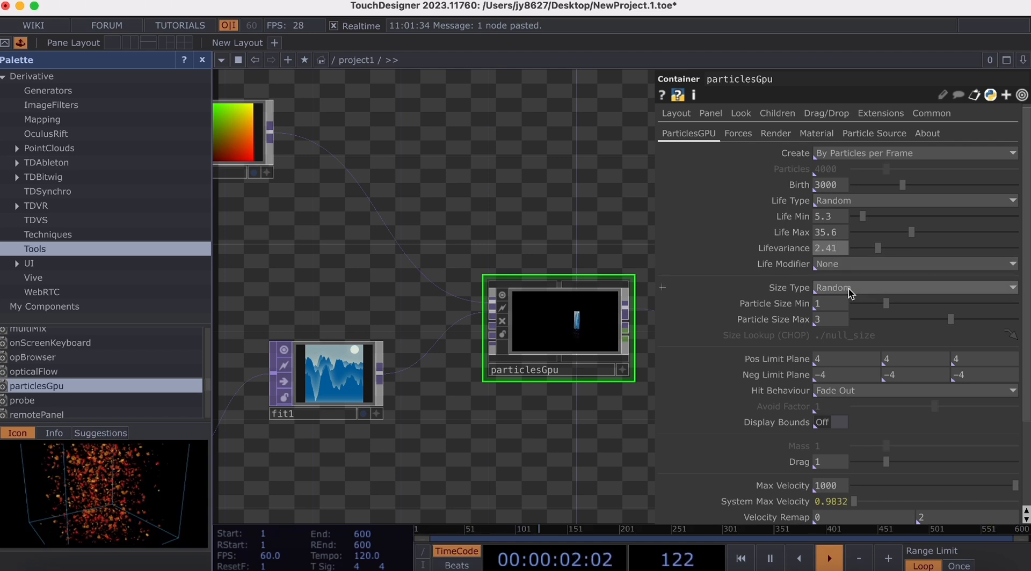
Step: Set the Particle Size Min to 0.11 and the Particle Size Max to 0.36
left_click(832, 303)
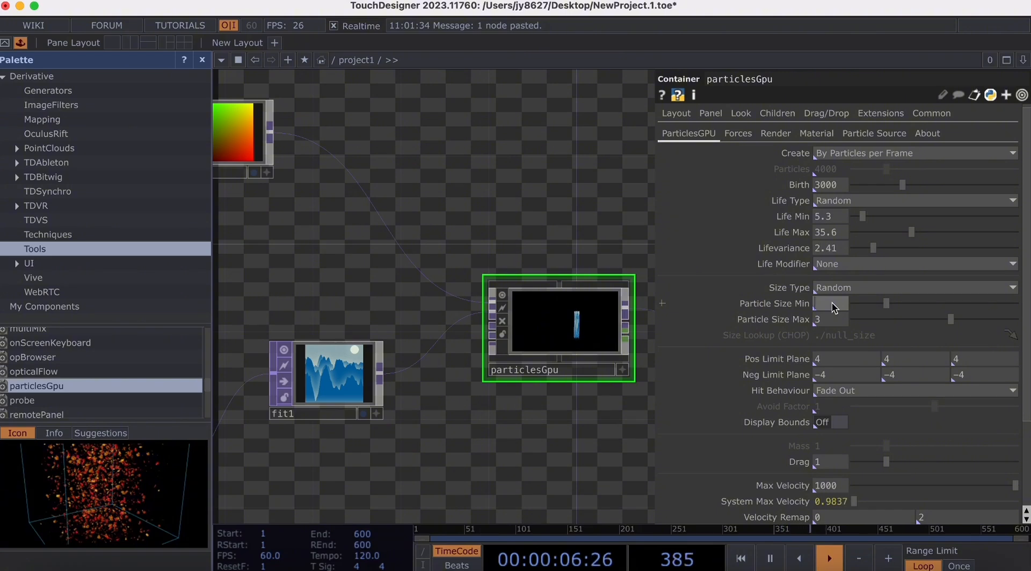
type("0.")
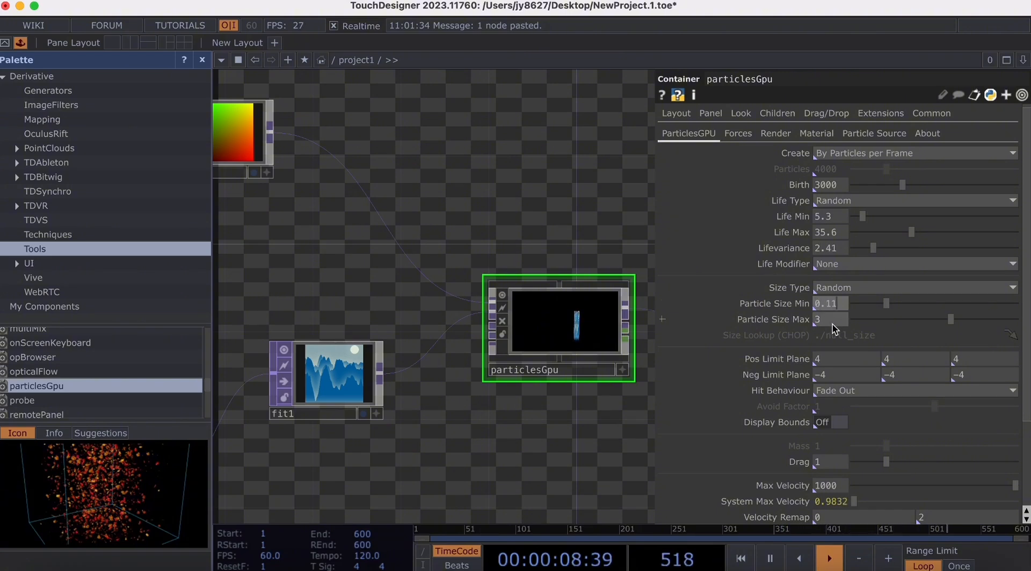
type("11")
left_click(832, 320)
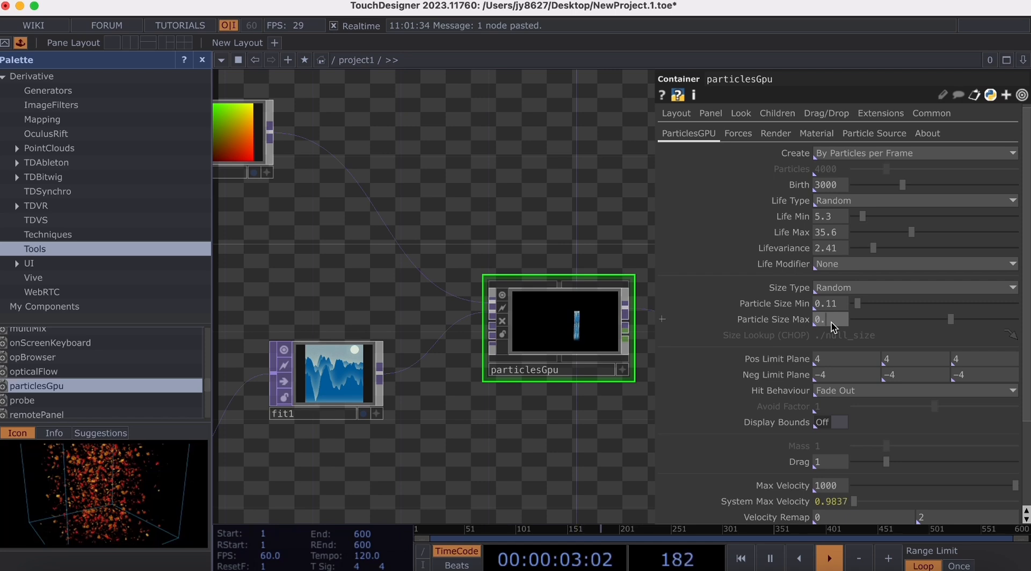
type("0.36")
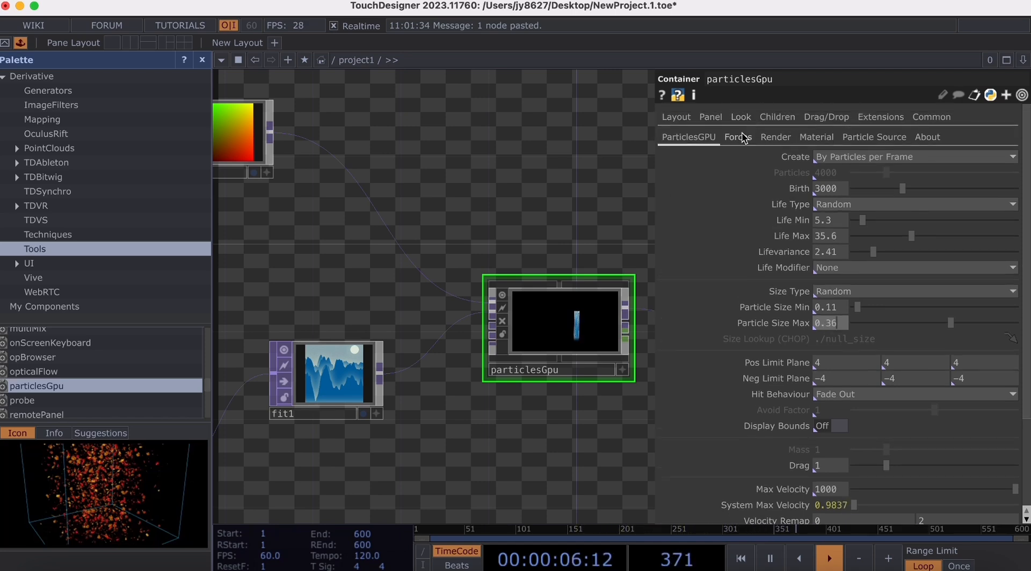
Step: Set the Y component of the particles' External force to 0.1 and hide the operator parameters
left_click(738, 137)
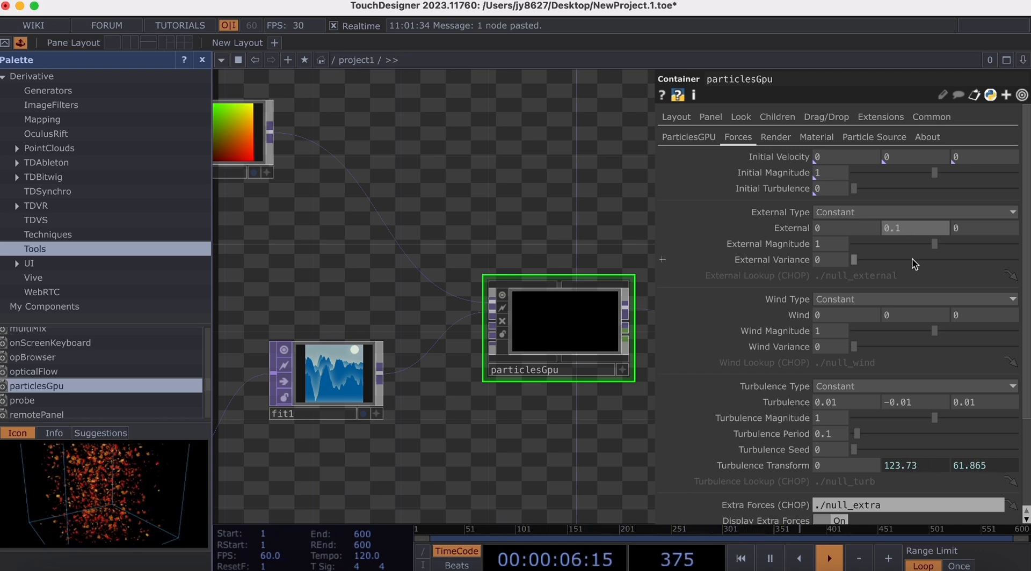
key("p")
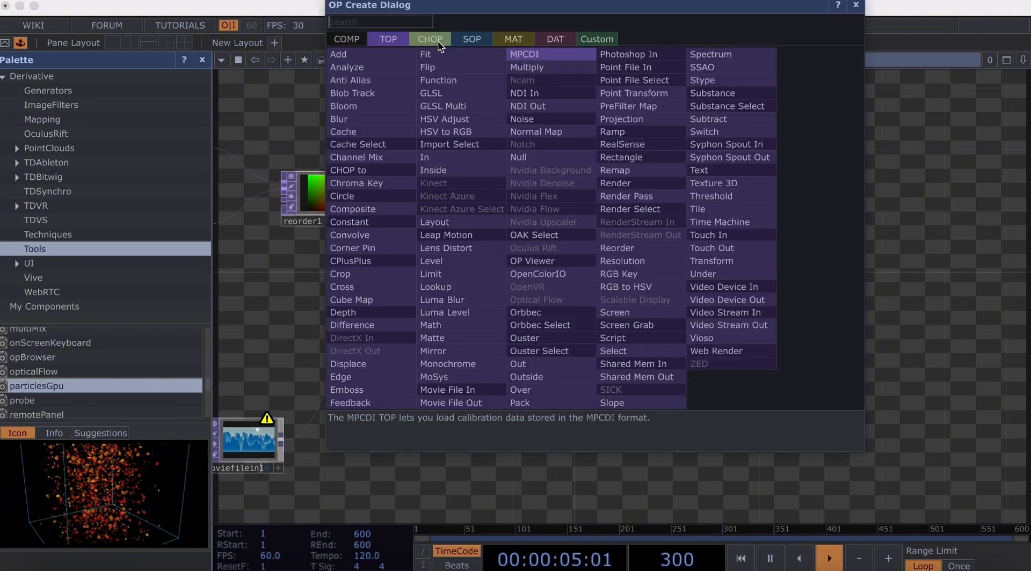
Step: Add a Keyboard In CHOP to the network above particlesGpu
left_click(437, 41)
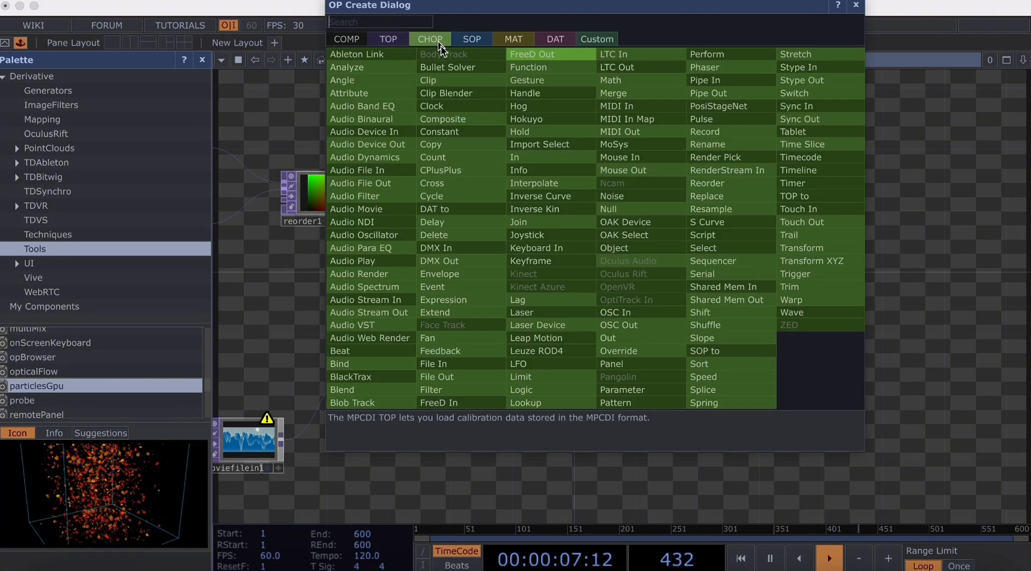
type("keyboard")
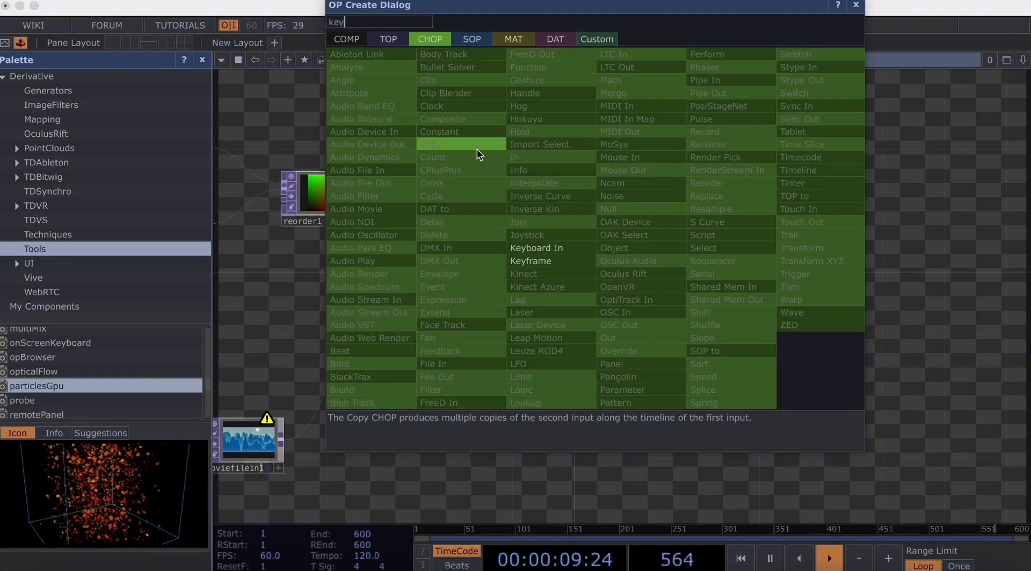
left_click(550, 244)
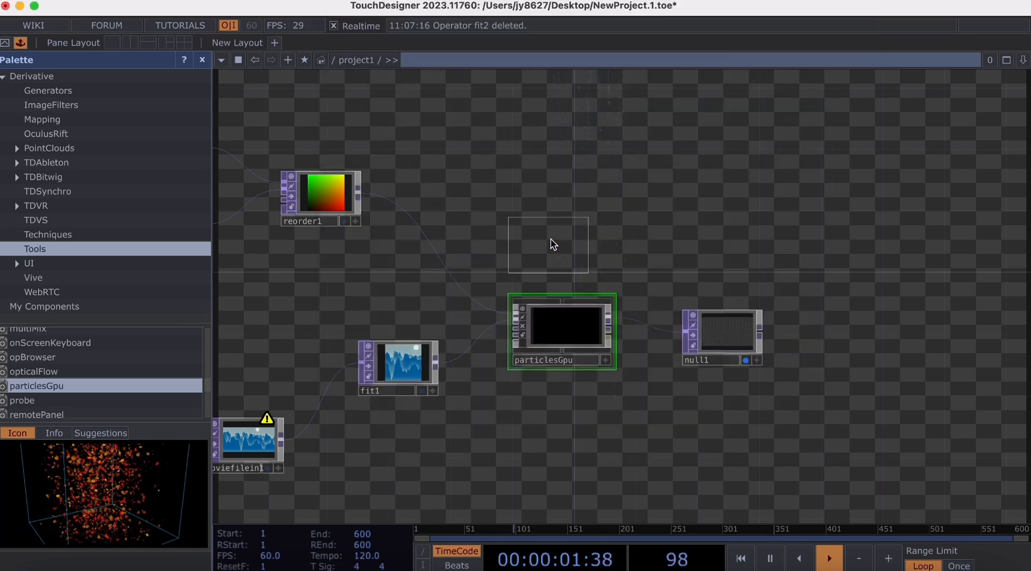
left_click(570, 164)
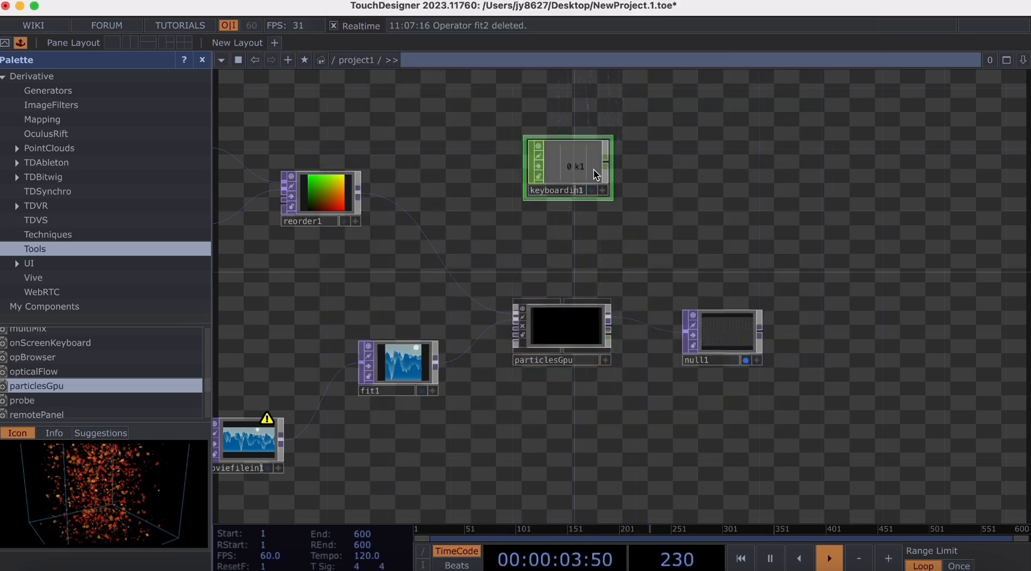
Step: Drive the Reset parameter of particlesGpu with the k1 channel of the Keyboard In CHOP
left_click(580, 329)
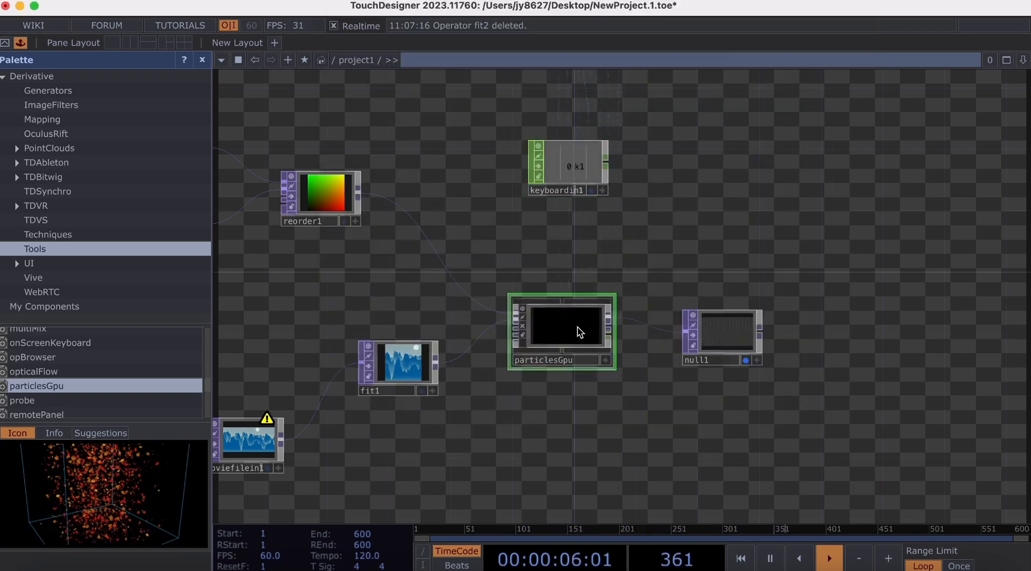
key("p")
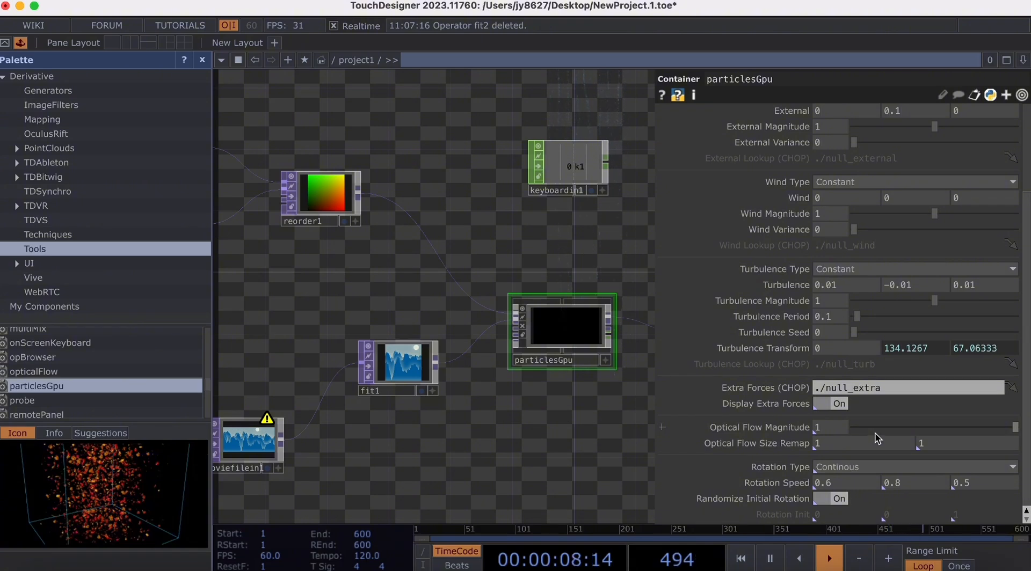
scroll(695, 149, "up", 5)
left_click(688, 137)
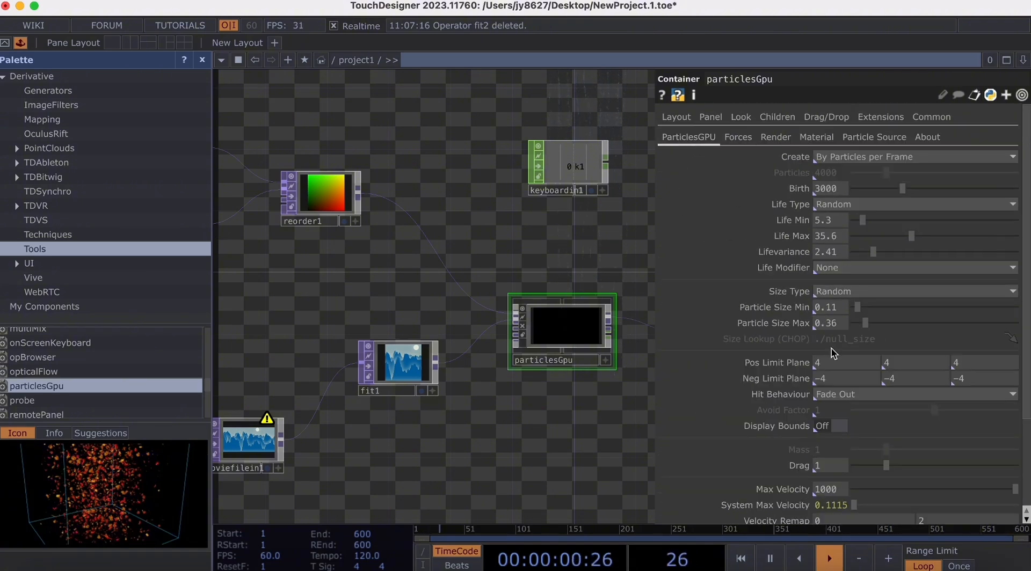
scroll(832, 351, "down", 4)
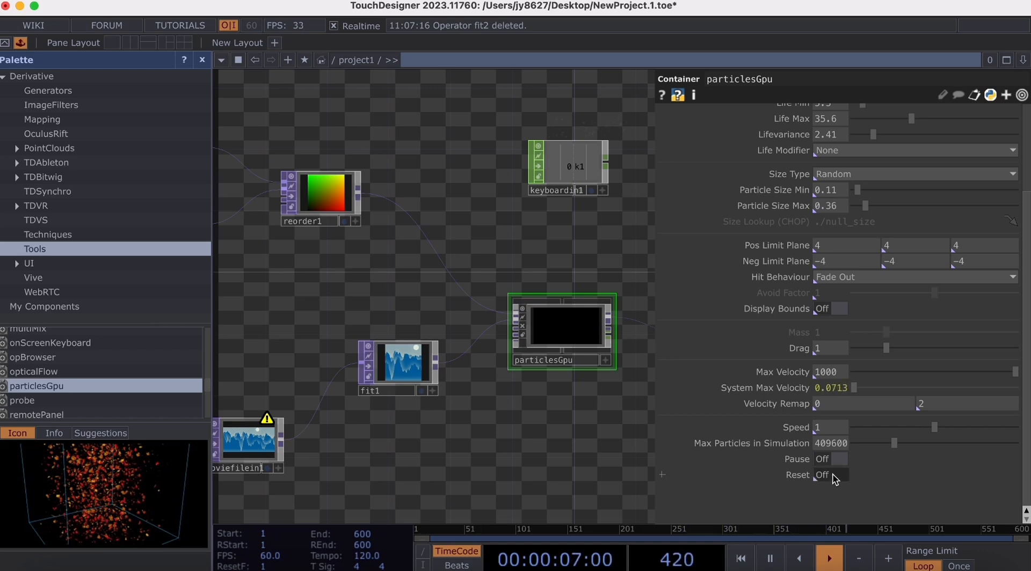
left_click(602, 191)
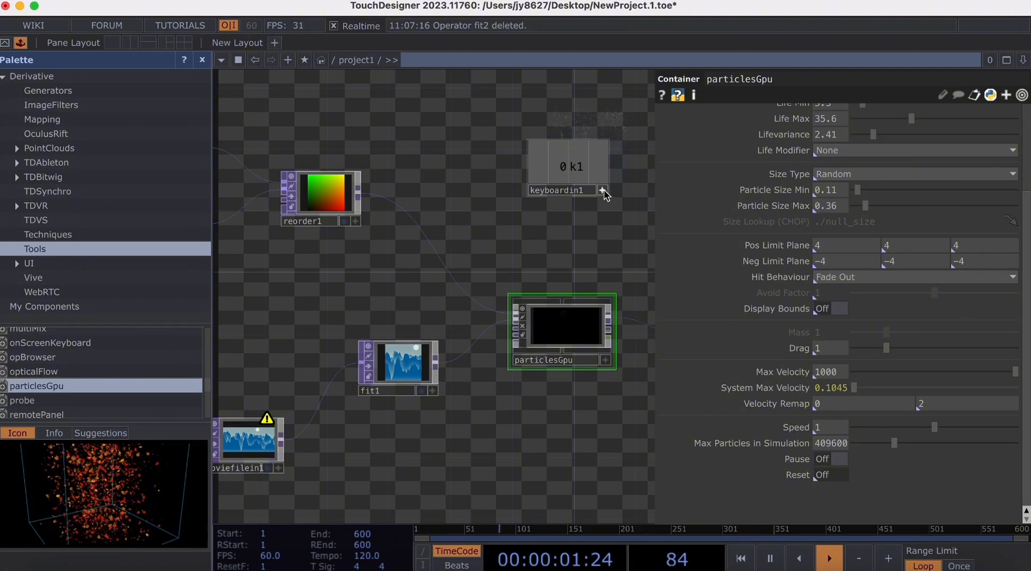
left_click(578, 174)
left_click_drag(579, 175, 842, 478)
left_click(863, 471)
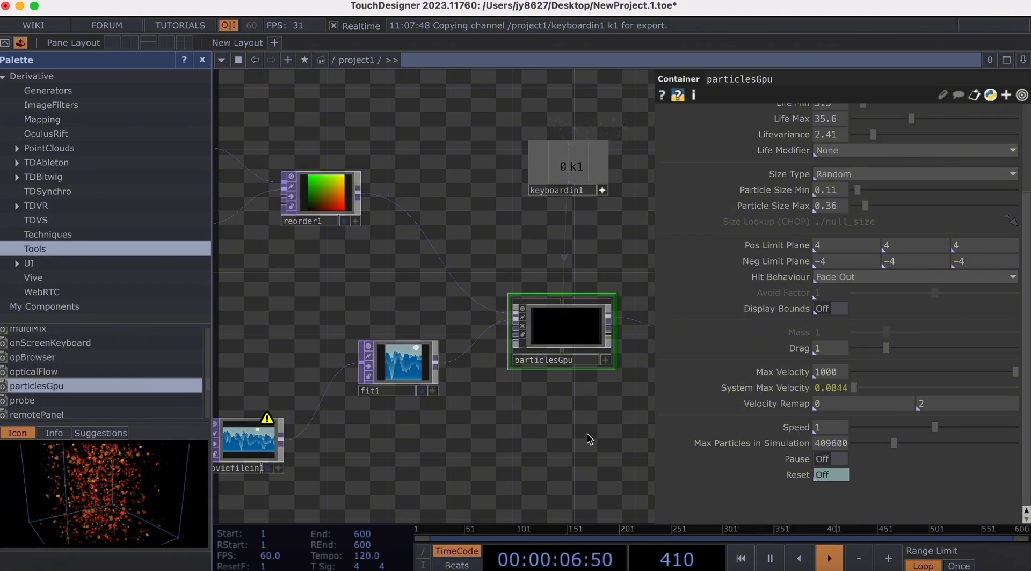
Step: Examine the particles in the network background with the parameters hidden, and show the particlesGpu parameters again
key("p")
scroll(589, 362, "up", 5)
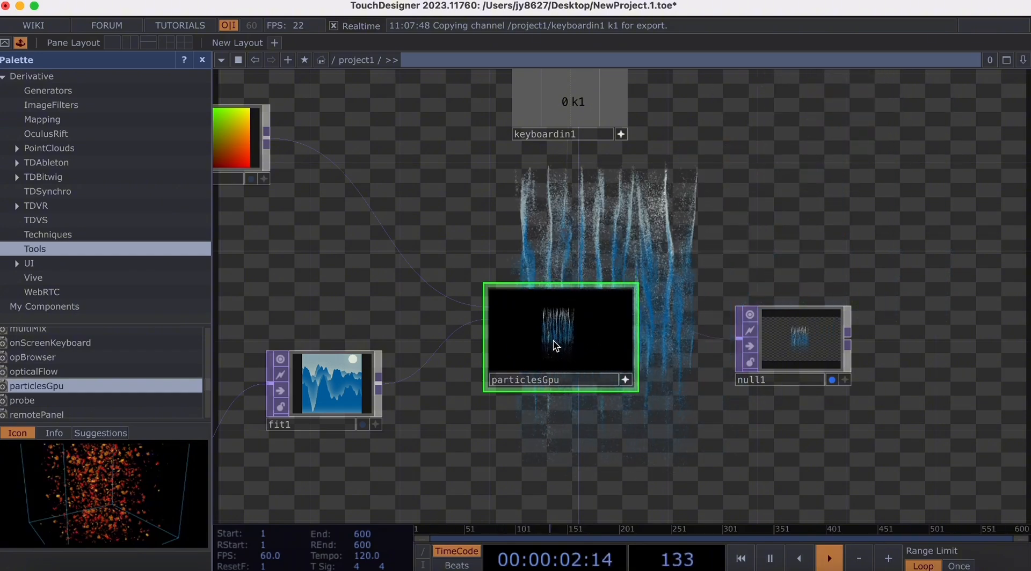
left_click(626, 378)
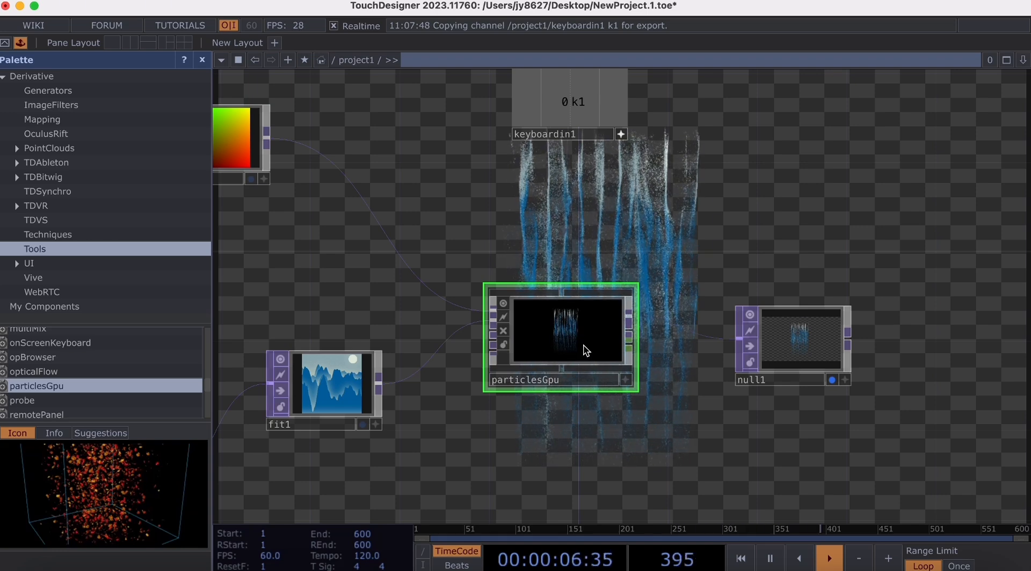
key("p")
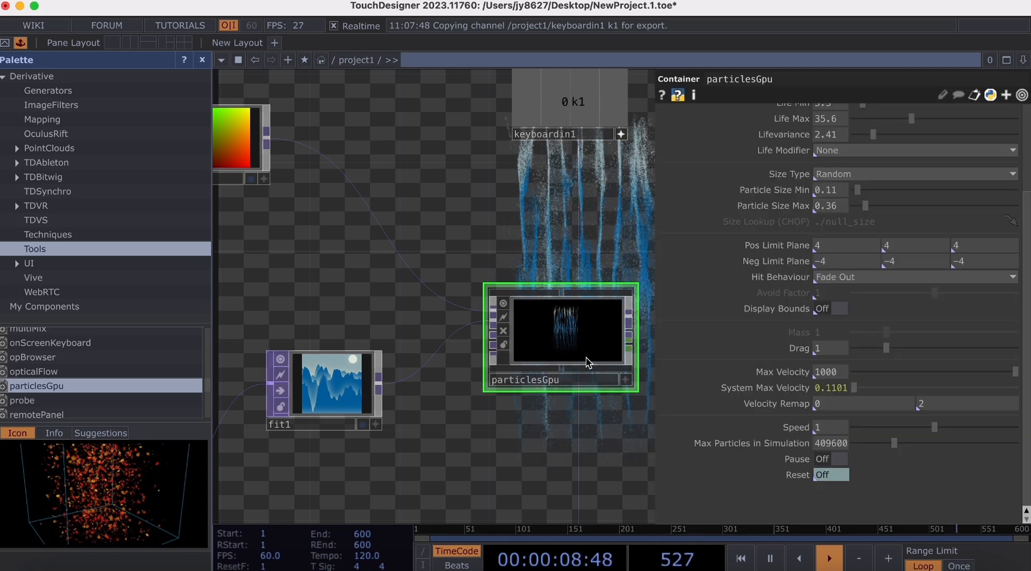
scroll(770, 307, "up", 5)
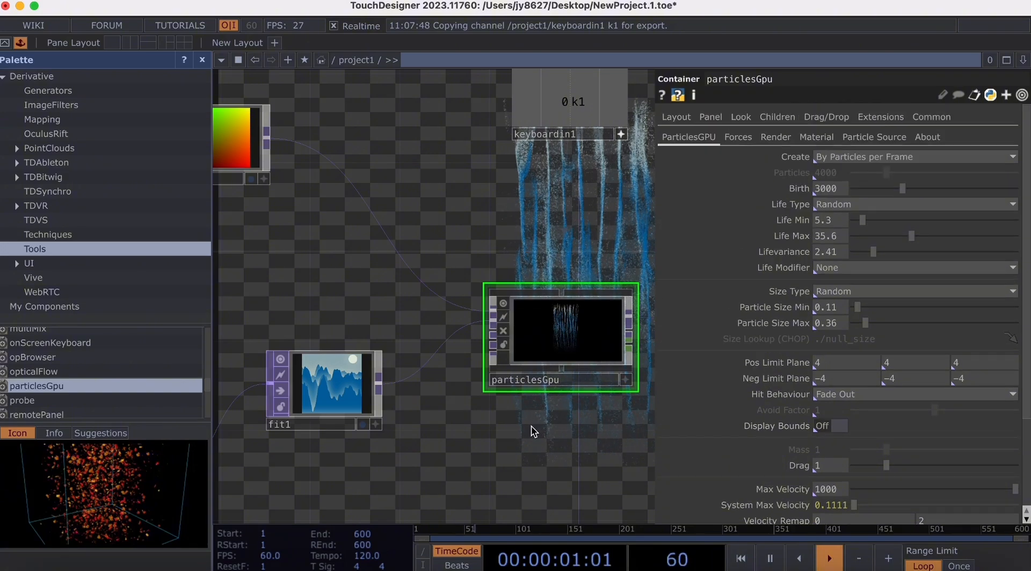
Step: Add a Constant CHOP to the network above the two Ramp operators
scroll(527, 431, "down", 4)
scroll(524, 439, "down", 4)
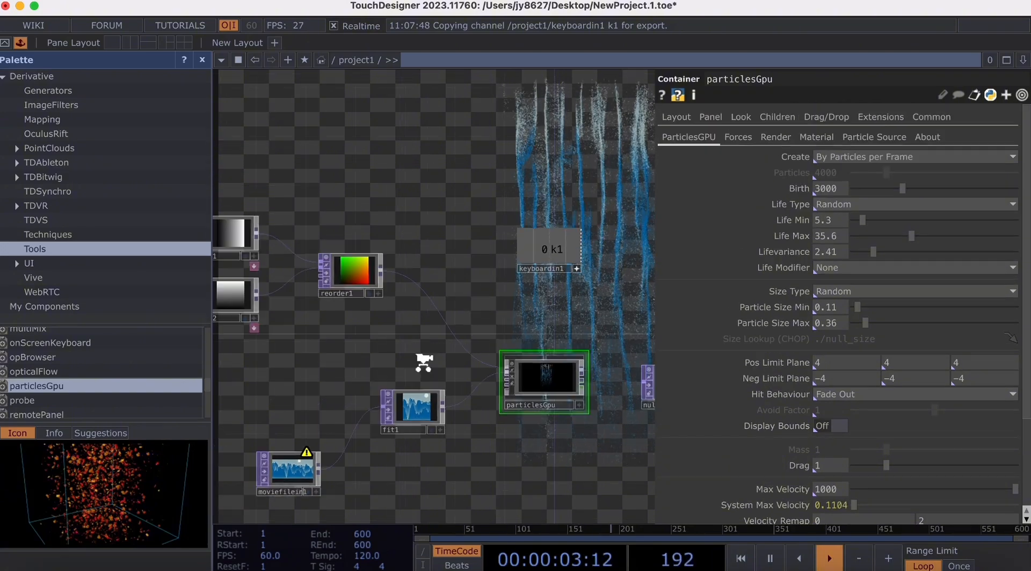
left_click_drag(462, 415, 585, 516)
right_click(359, 182)
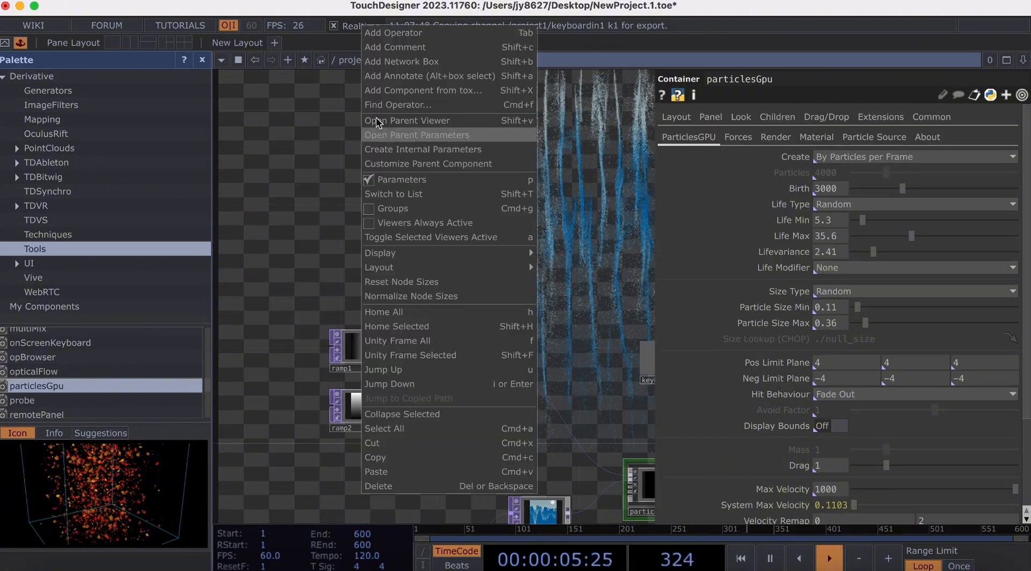
left_click(387, 32)
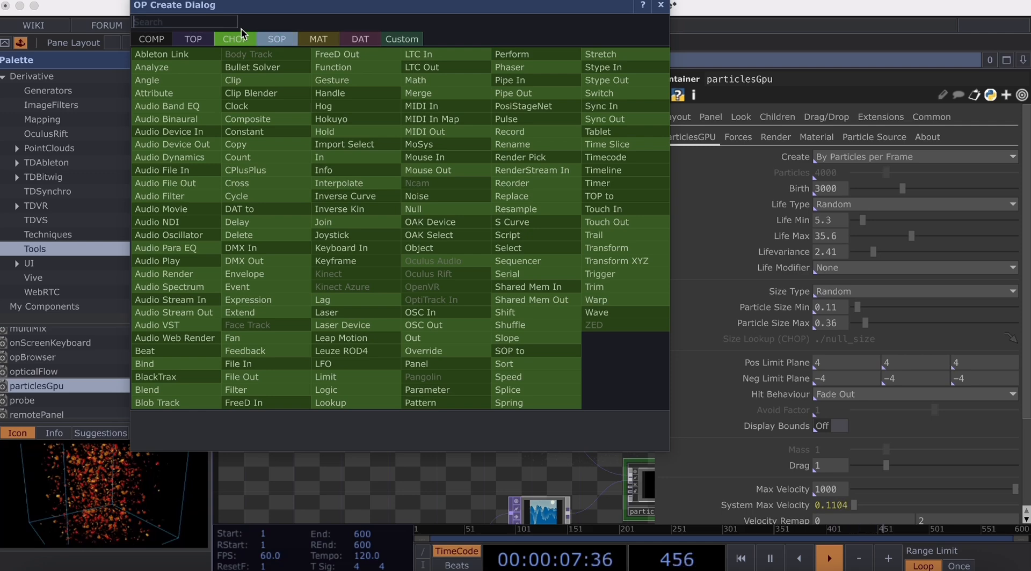
type("co")
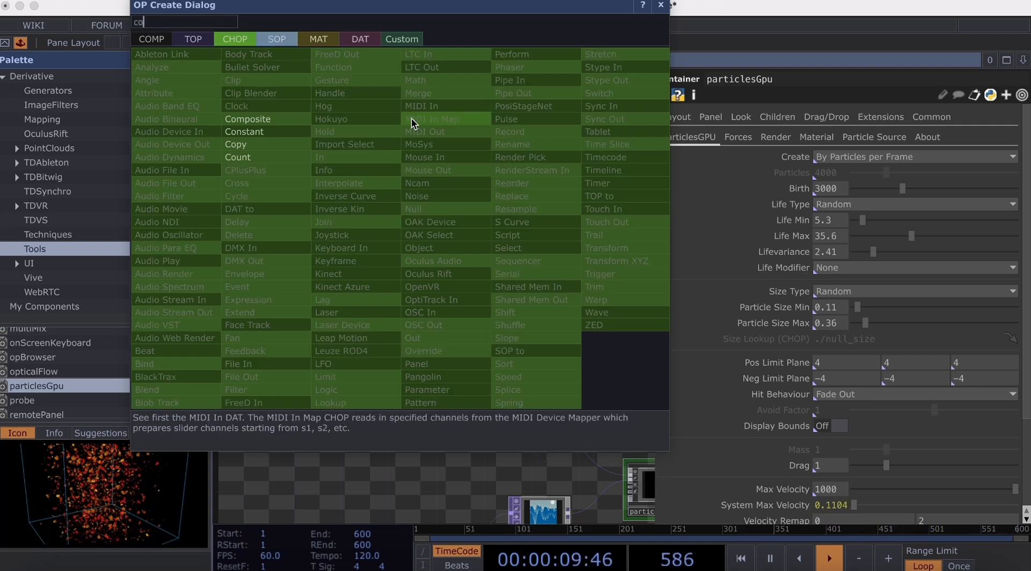
type("nsta")
left_click(274, 132)
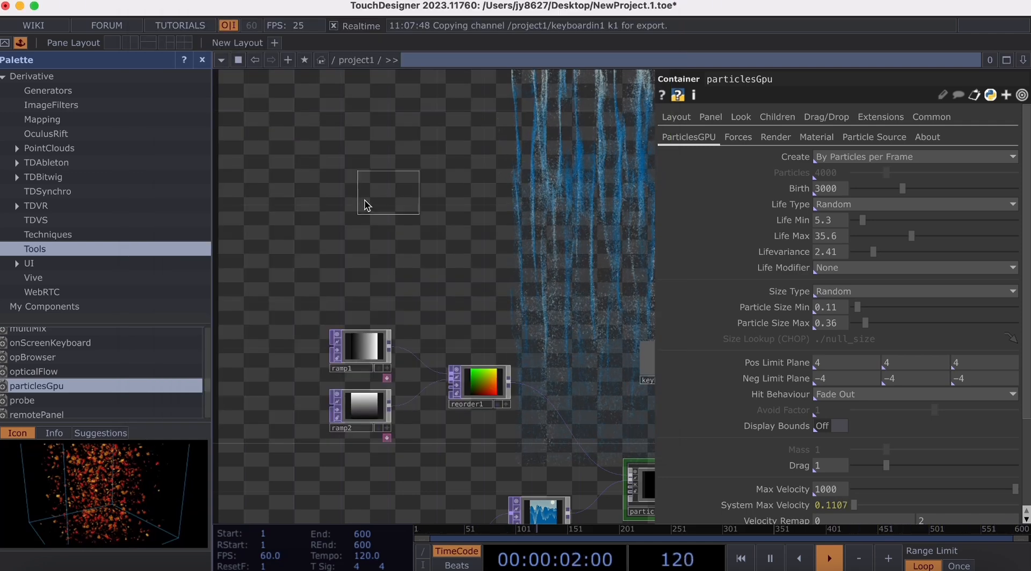
left_click(331, 206)
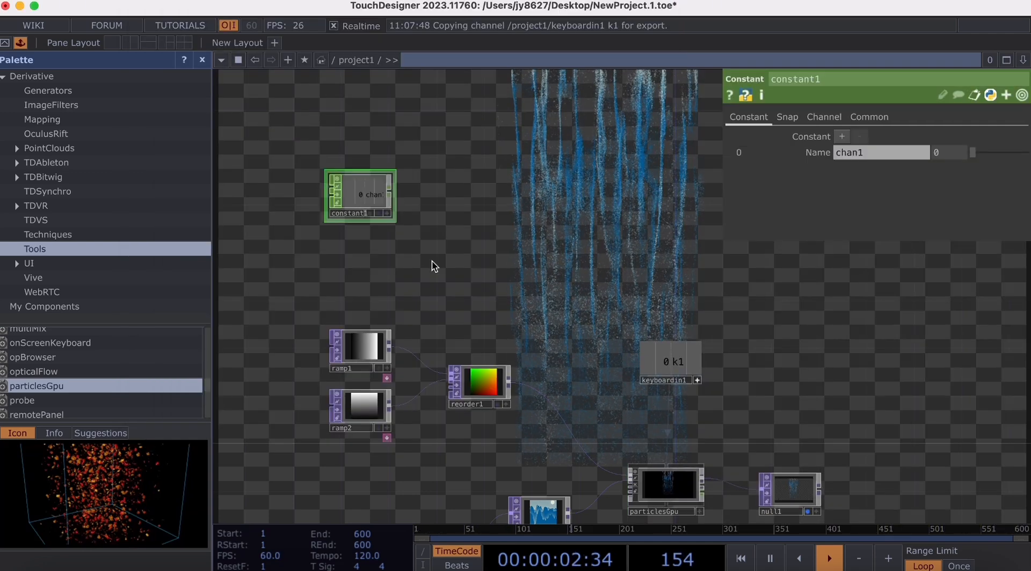
Step: Set the chan1 value of the Constant CHOP to 1000
left_click(943, 149)
type("100")
key("Return")
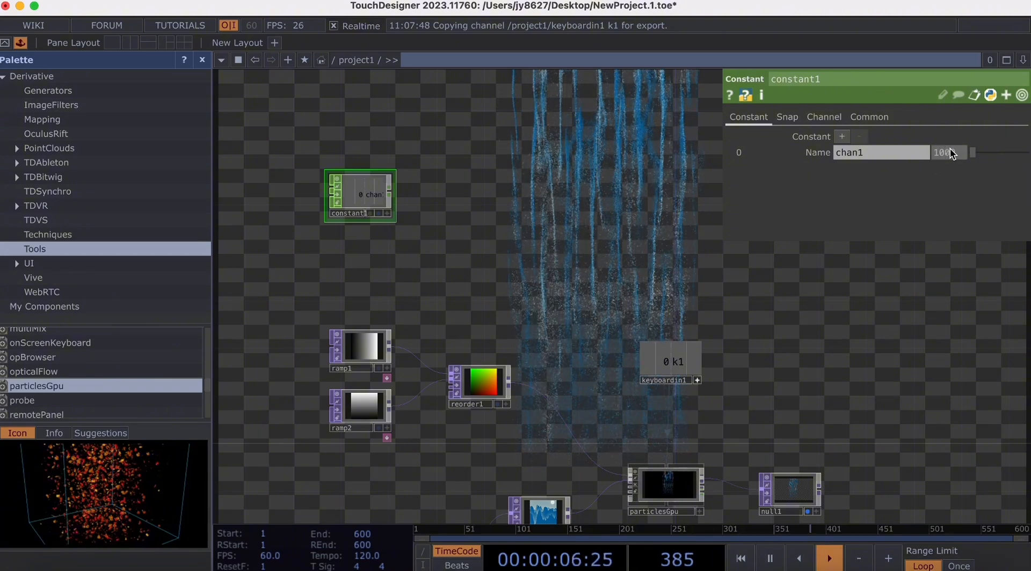
key("Return")
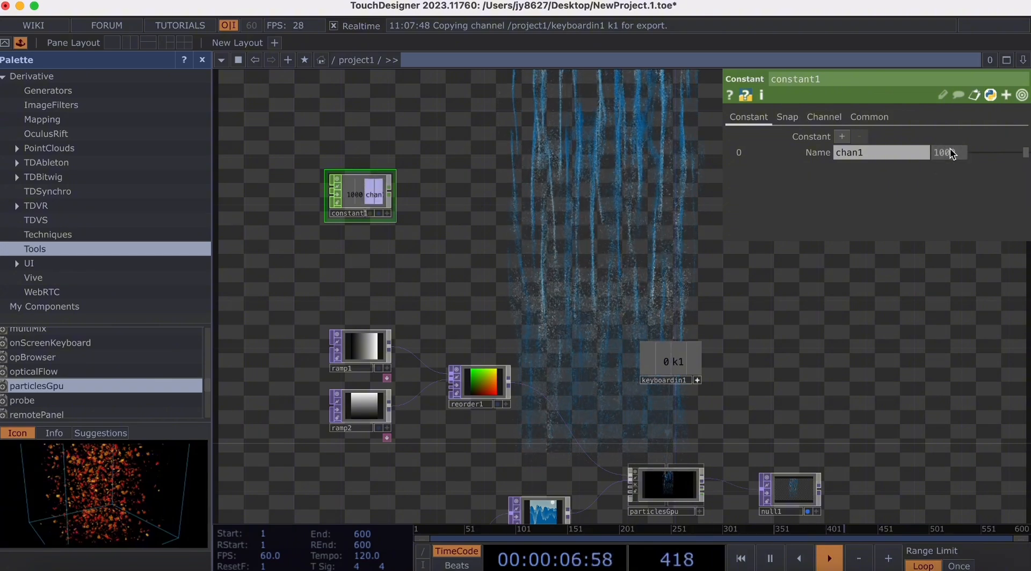
Step: Rename the Constant CHOP's channel to res and reference it in both Resolution values of ramp1
left_click(881, 152)
type("res")
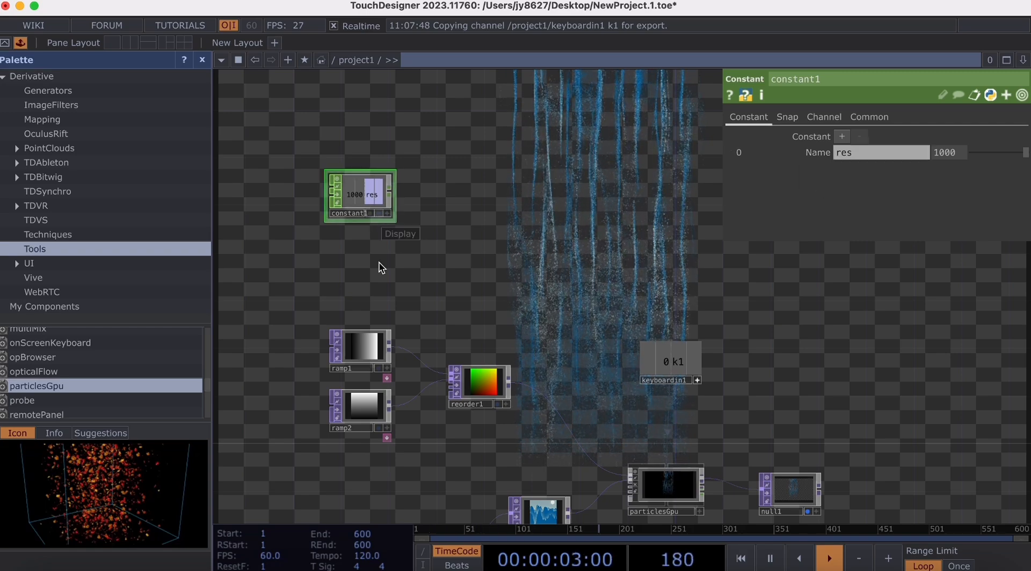
left_click(367, 352)
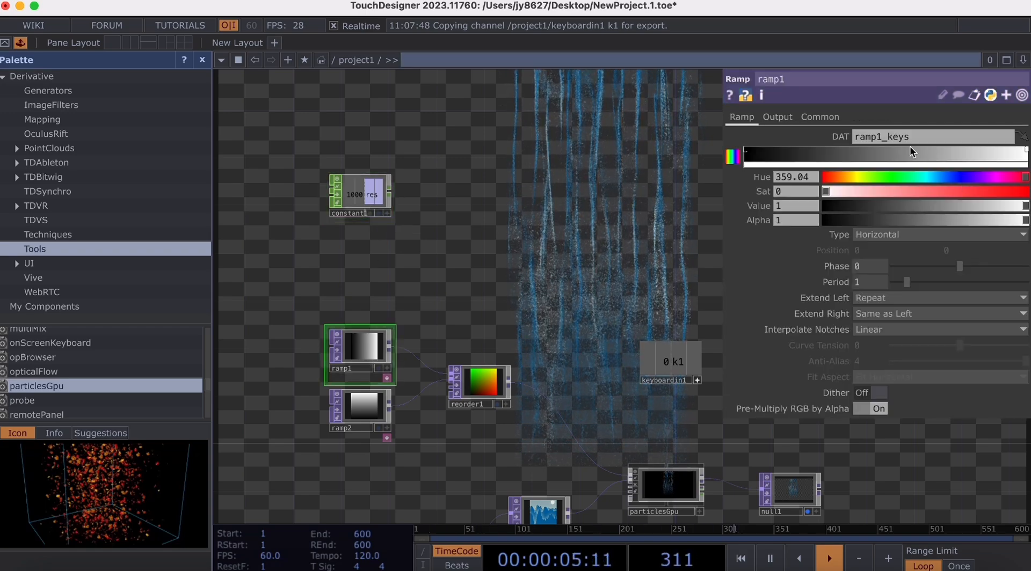
left_click(827, 116)
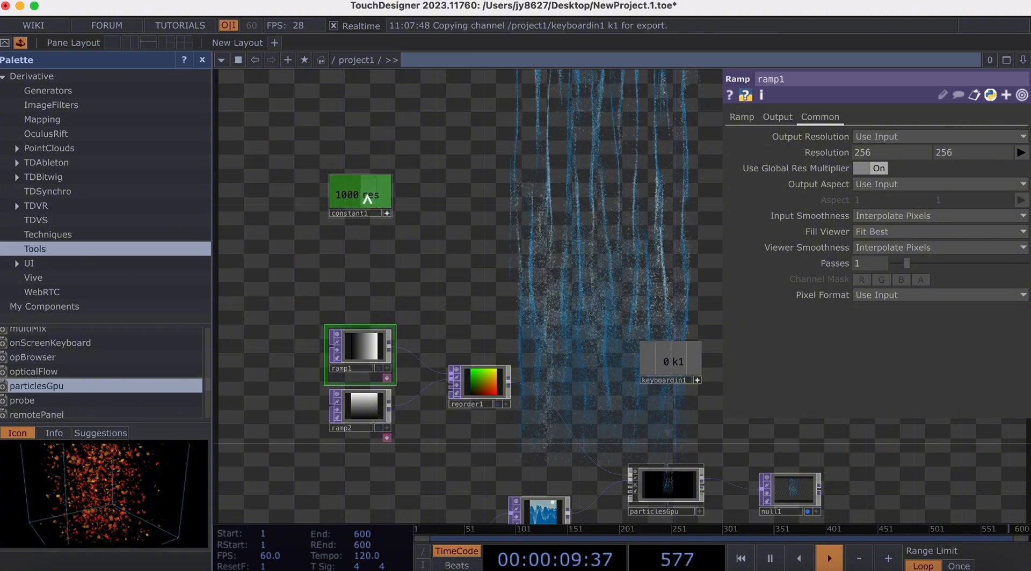
left_click_drag(368, 199, 865, 153)
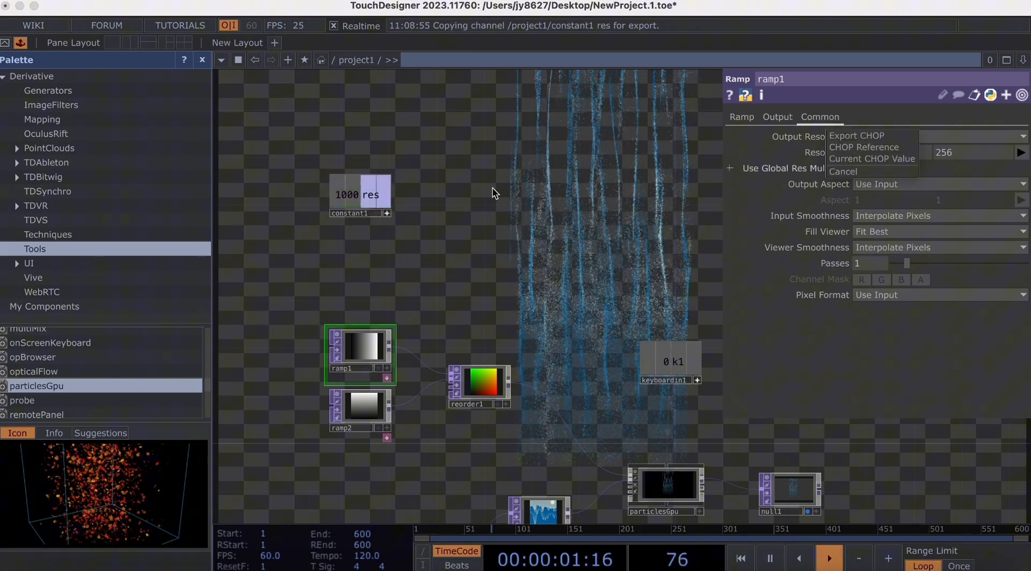
left_click(872, 147)
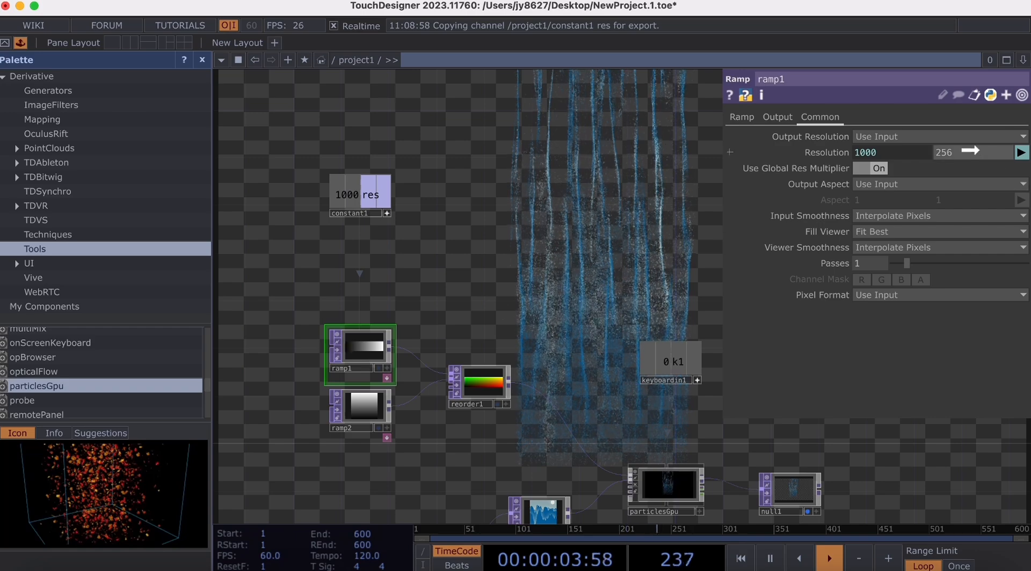
left_click_drag(969, 151, 967, 150)
left_click(966, 143)
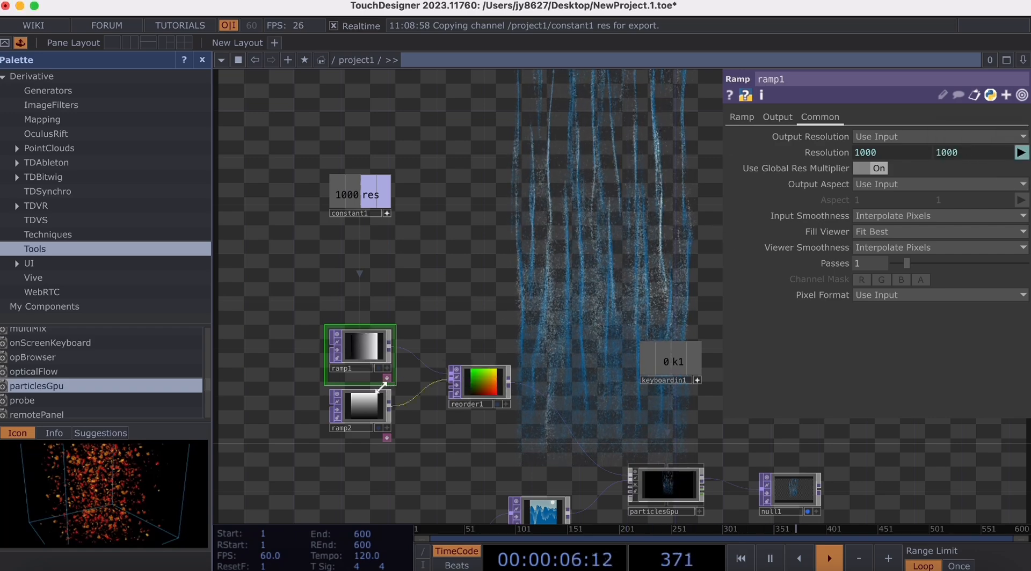
Step: Link both Resolution values of ramp2 to the res channel of the Constant CHOP as CHOP references
left_click(364, 406)
left_click(816, 116)
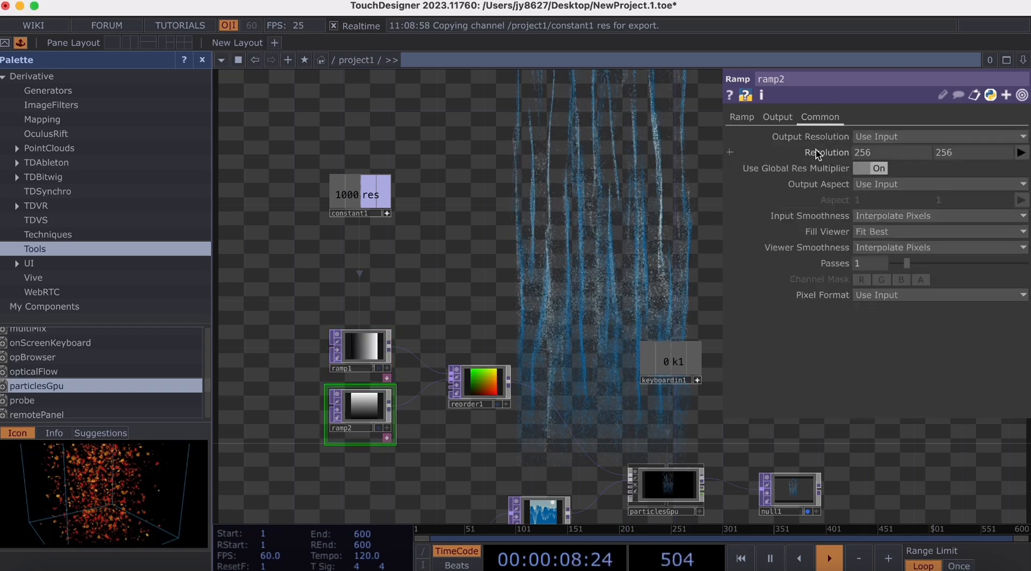
left_click_drag(371, 196, 859, 153)
left_click(870, 152)
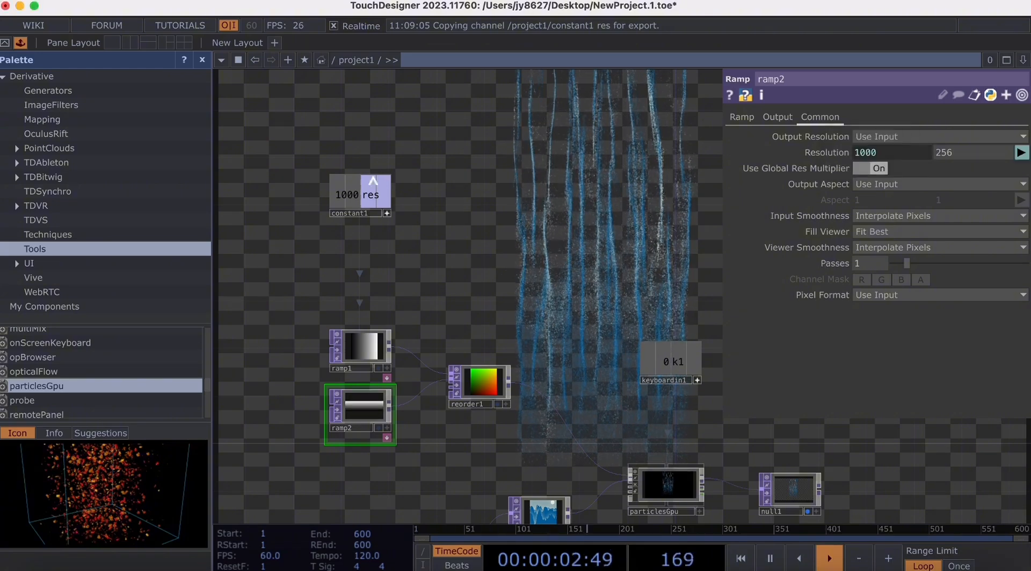
left_click_drag(373, 185, 958, 153)
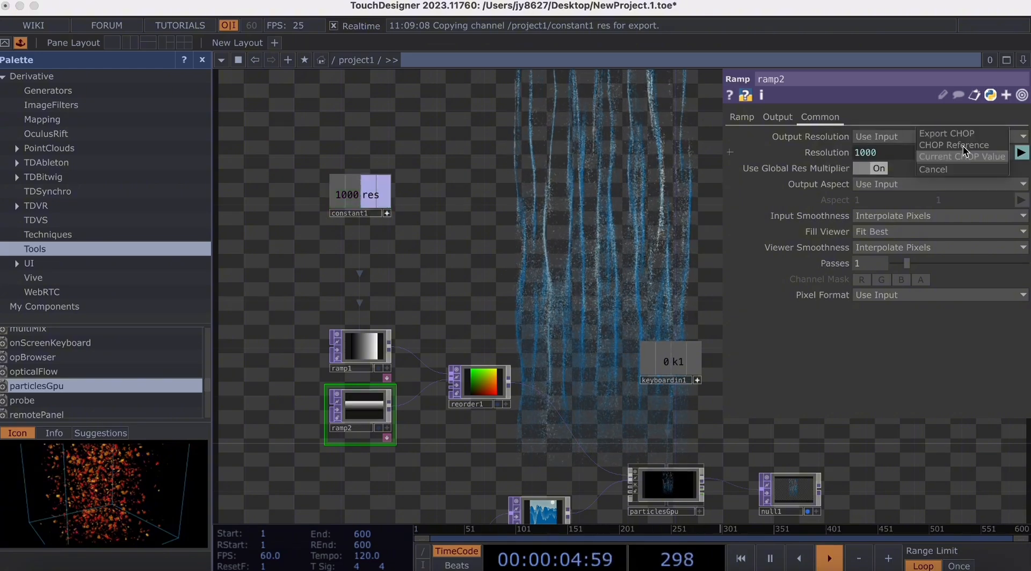
left_click(960, 146)
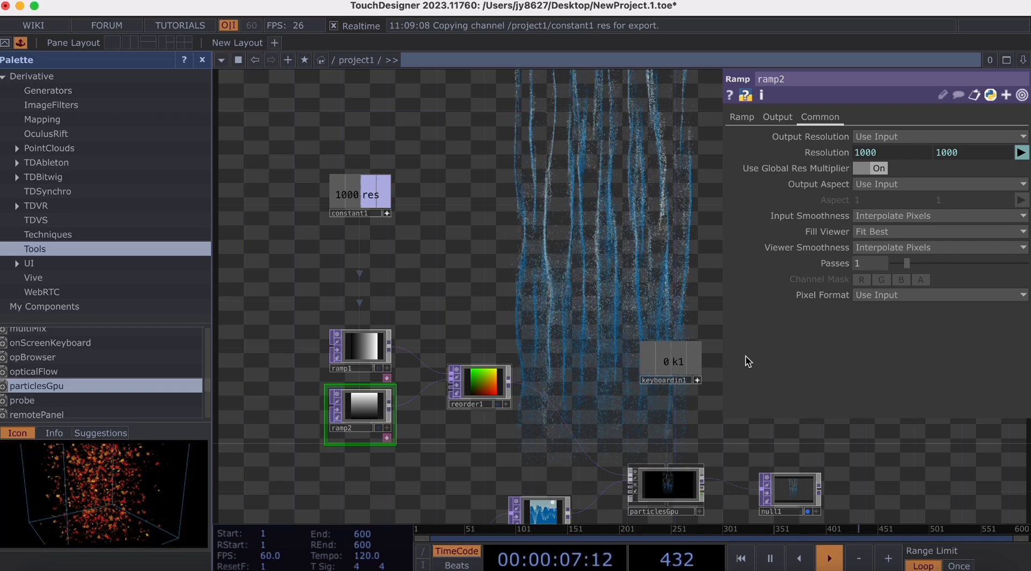
Step: Set the Pixel Format of ramp2 and ramp1 to 32-bit float (RGBA)
left_click(929, 248)
left_click(881, 278)
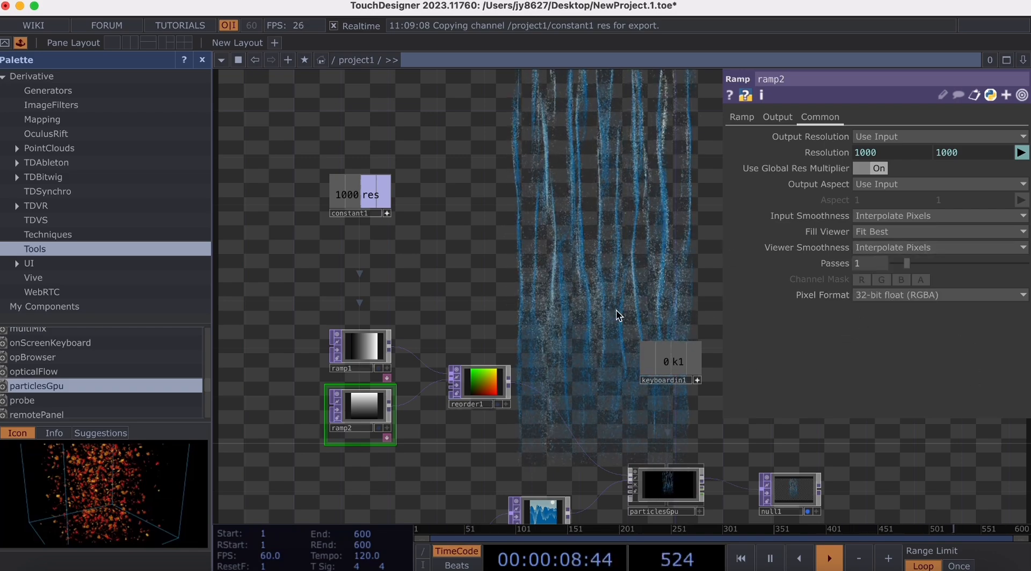
left_click(358, 350)
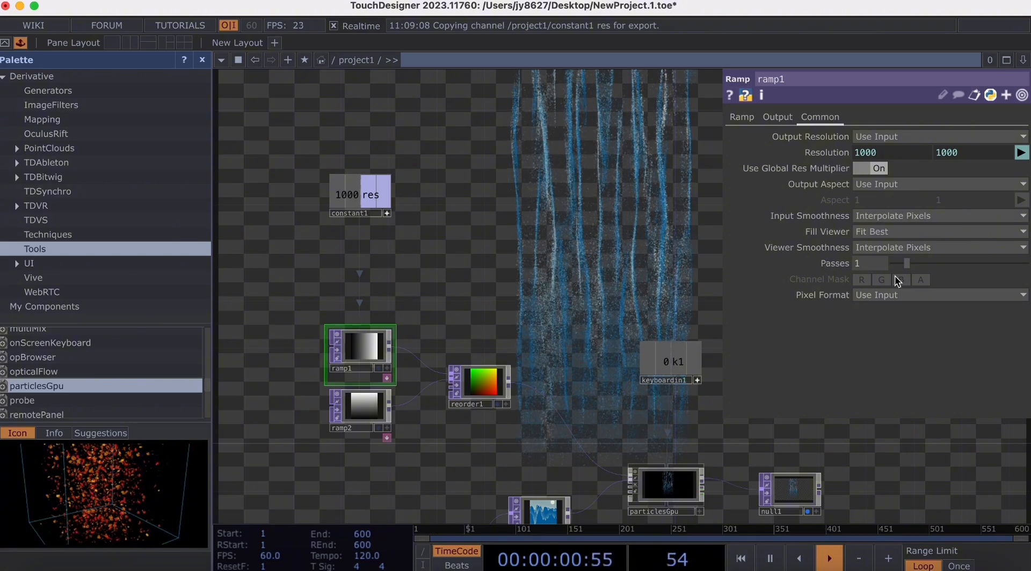
left_click(950, 292)
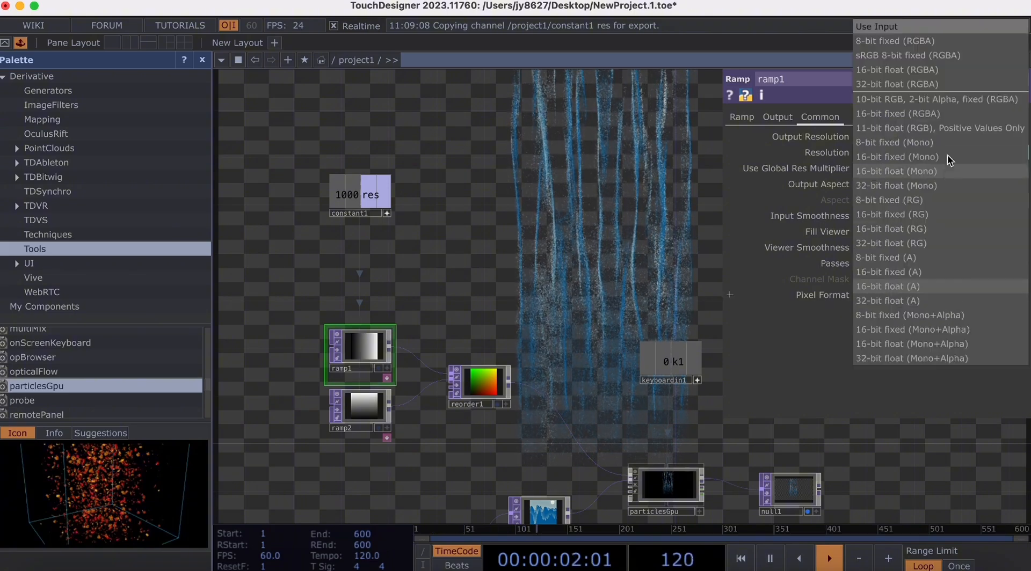
left_click(919, 85)
Step: Reference the res channel in both Render Resolution values of particlesGpu, and hide the parameters
left_click_drag(625, 427, 494, 397)
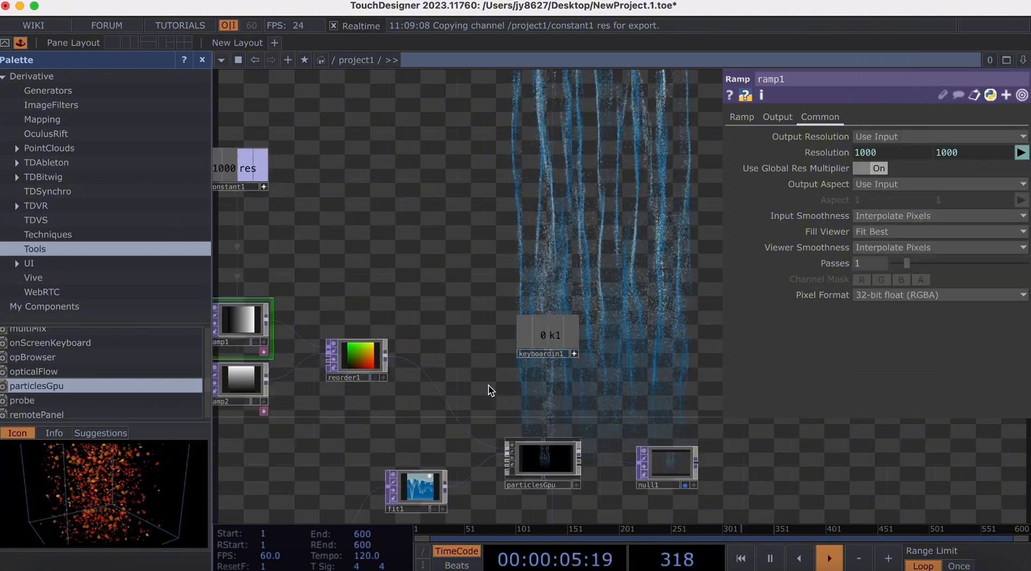
left_click(540, 468)
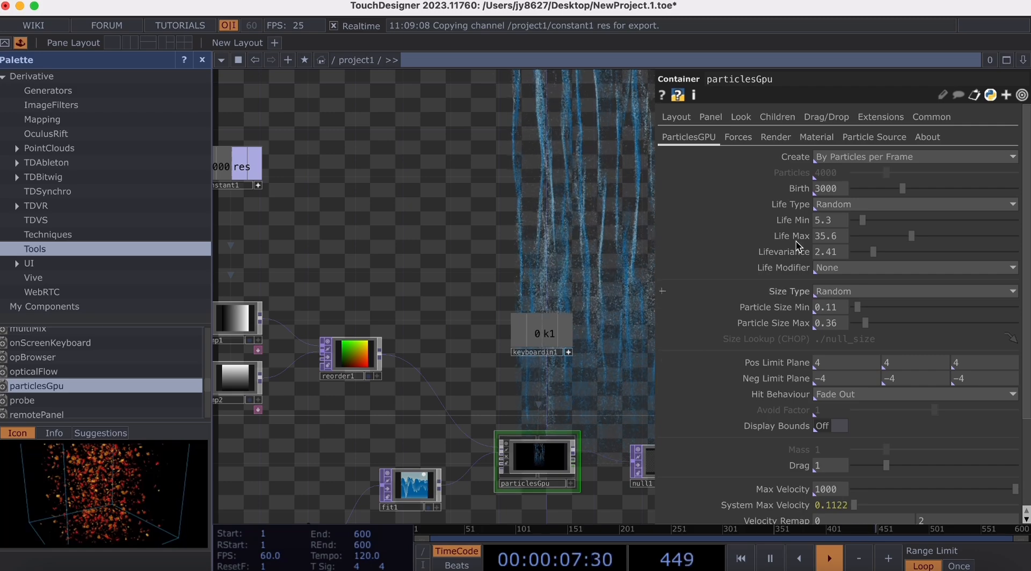
left_click(775, 138)
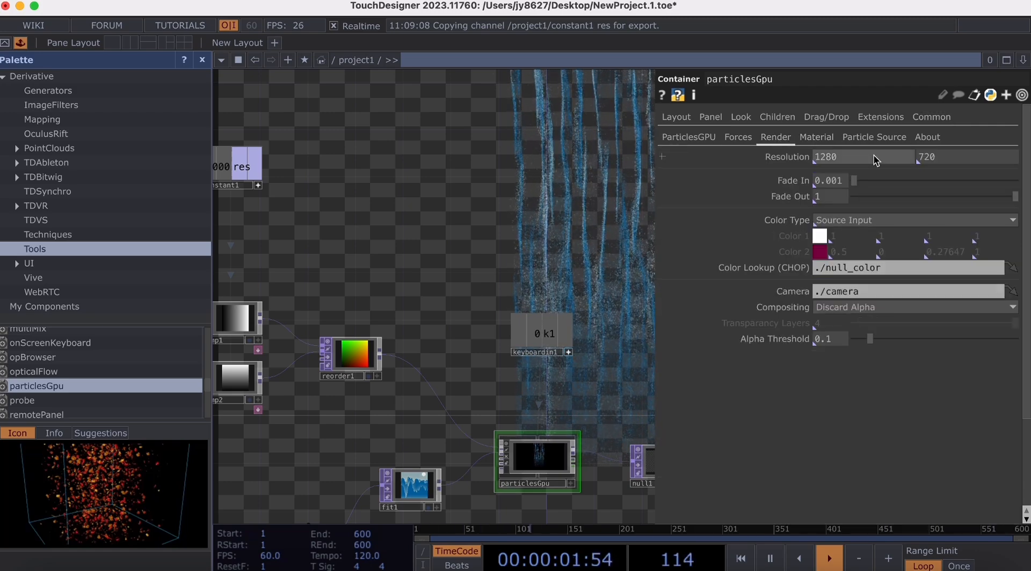
mouse_move(804, 162)
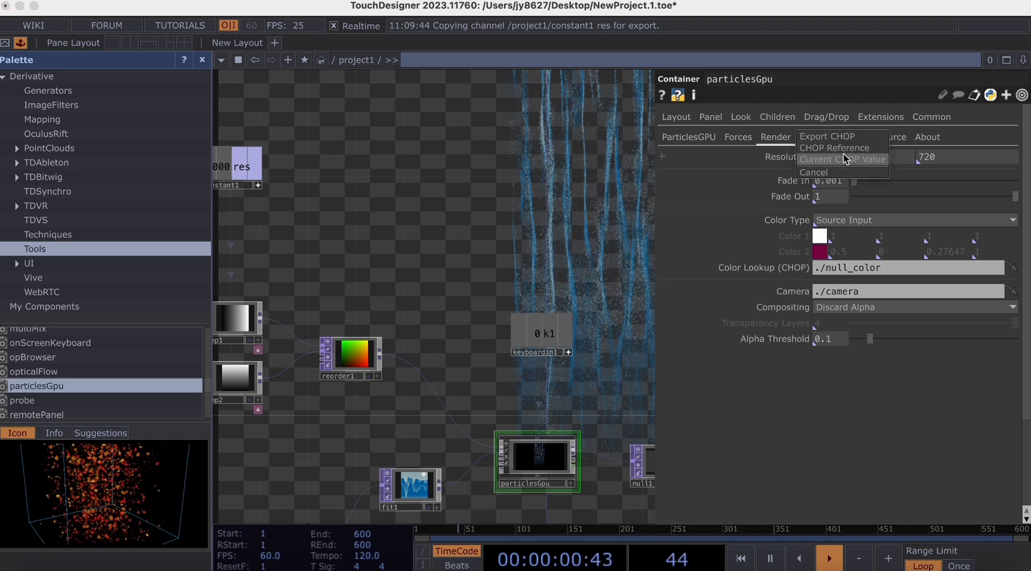
left_click(843, 158)
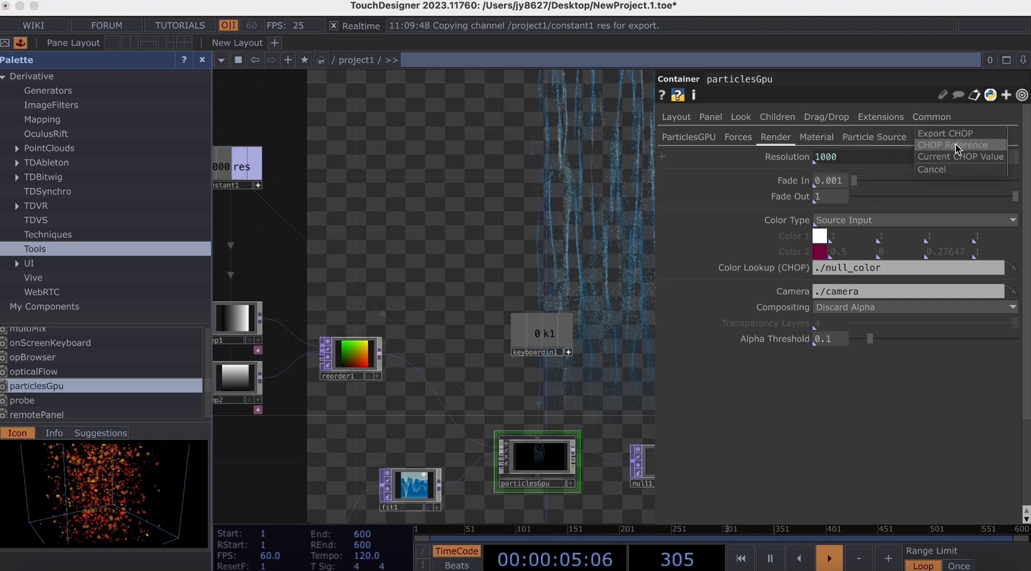
left_click(960, 156)
key("p")
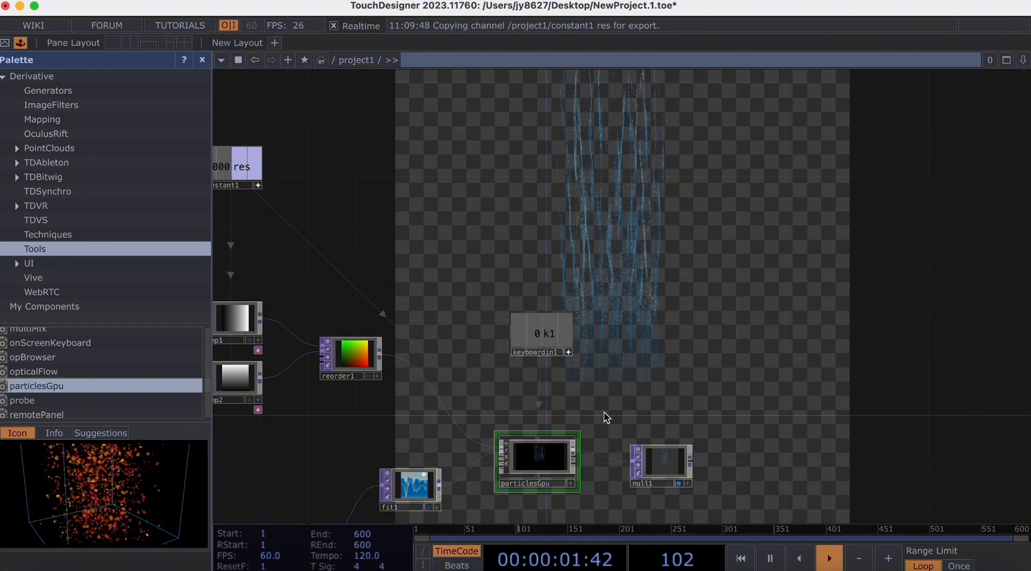
Step: Move the particlesGpu camera closer through its active viewer so the particles fill more of the frame, resetting the particles
left_click_drag(605, 417, 575, 348)
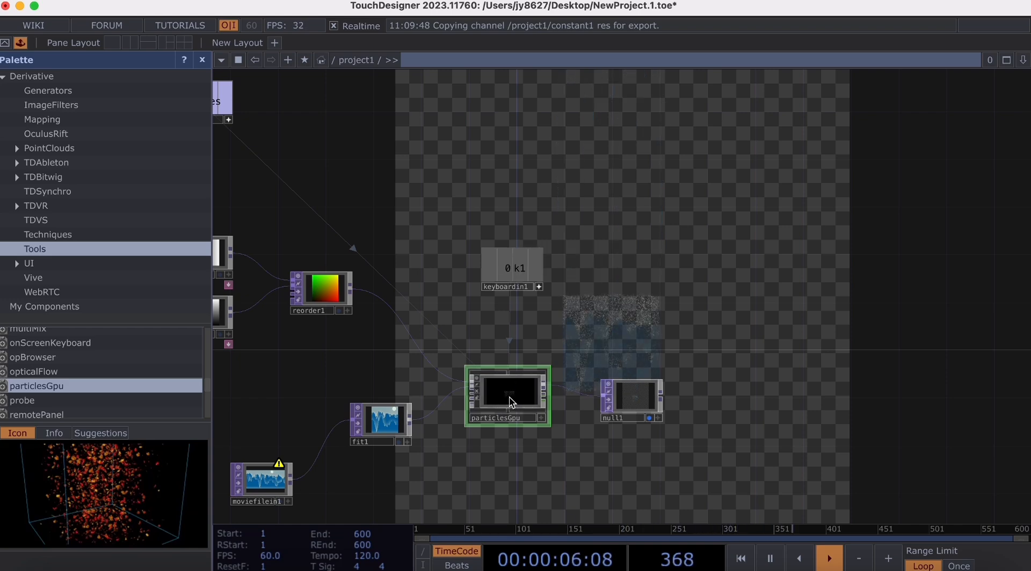
scroll(542, 441, "up", 3)
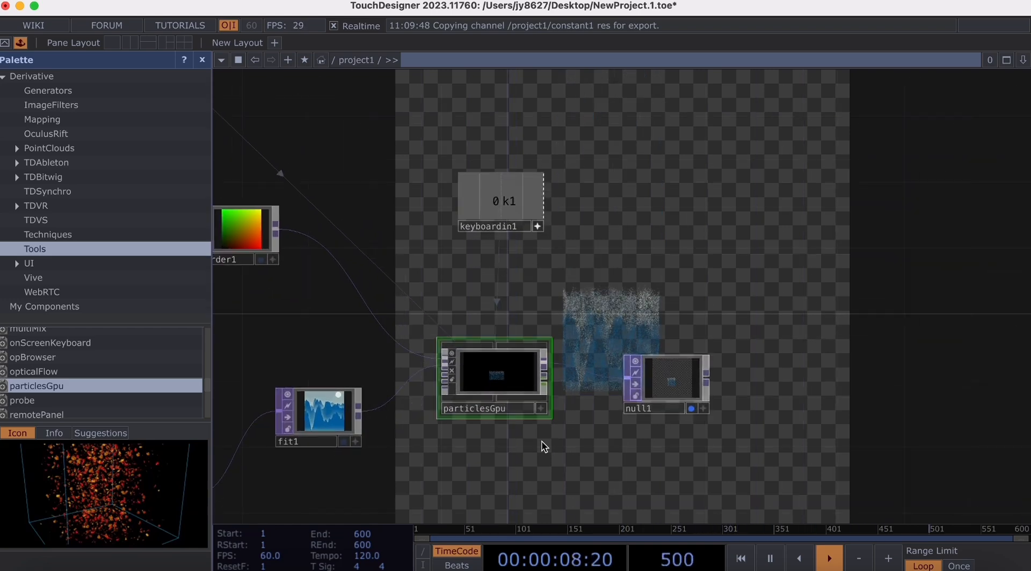
scroll(531, 435, "up", 2)
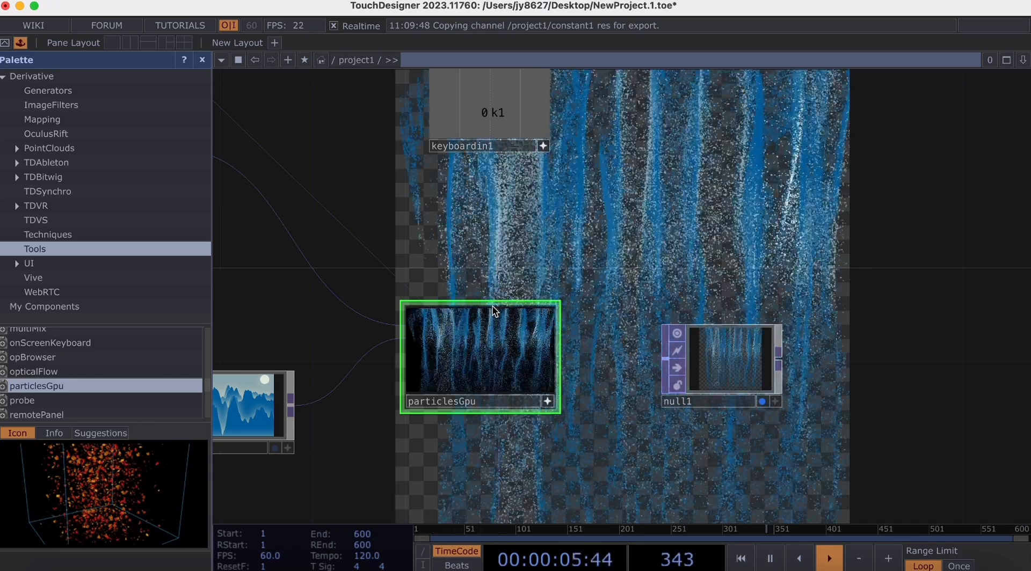
key("r")
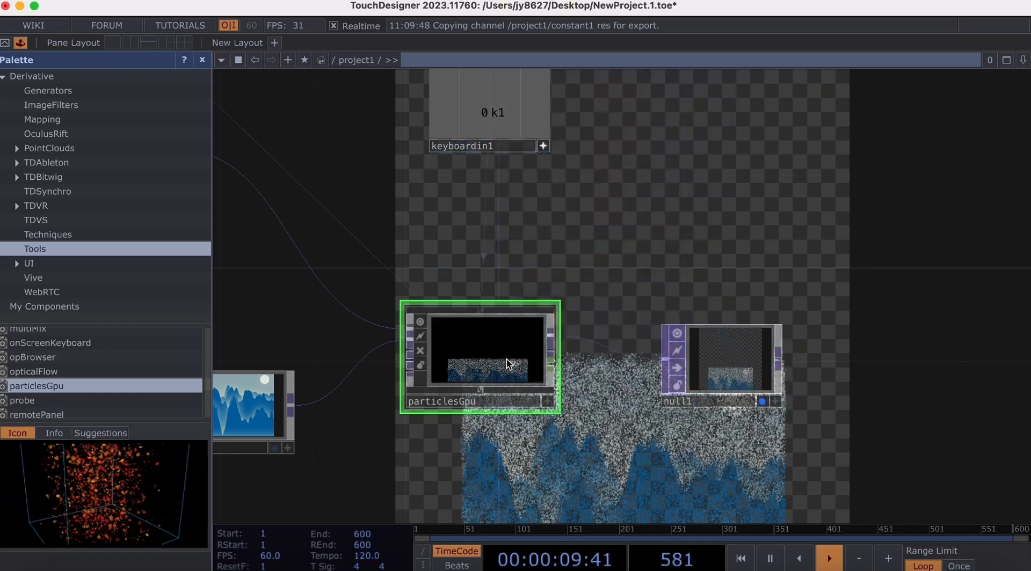
left_click(547, 401)
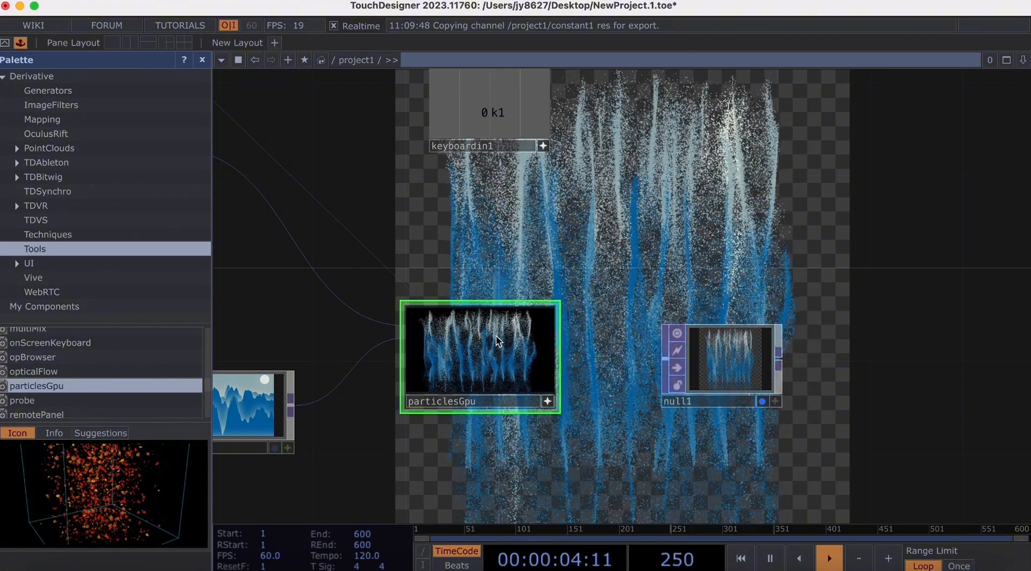
left_click(547, 401)
Step: Reframe the particlesGpu camera in its active viewer so the mountain particles sit vertically centred in the output
scroll(494, 369, "down", 10)
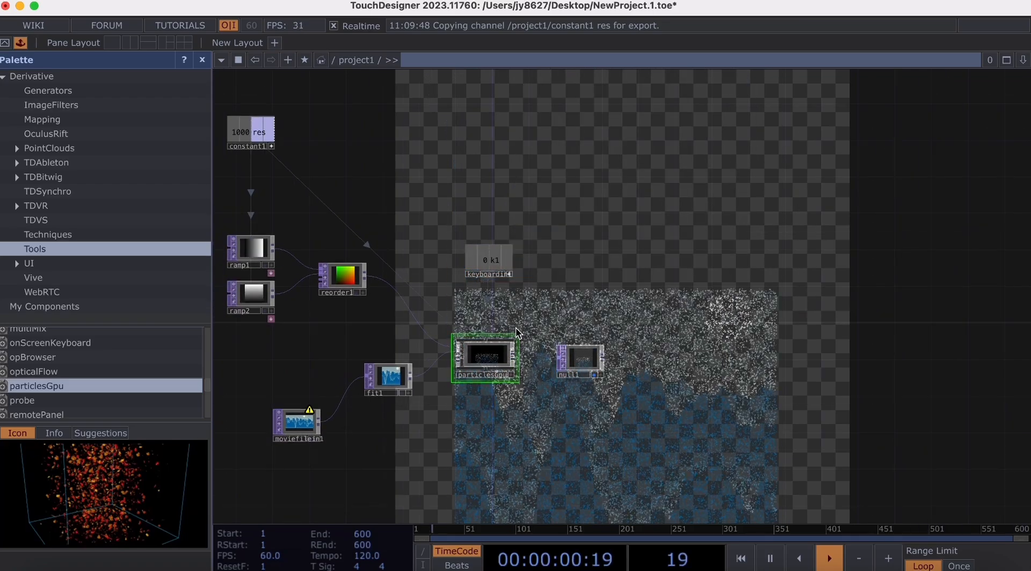
scroll(524, 349, "up", 5)
left_click(526, 351)
right_click_drag(494, 319, 498, 291)
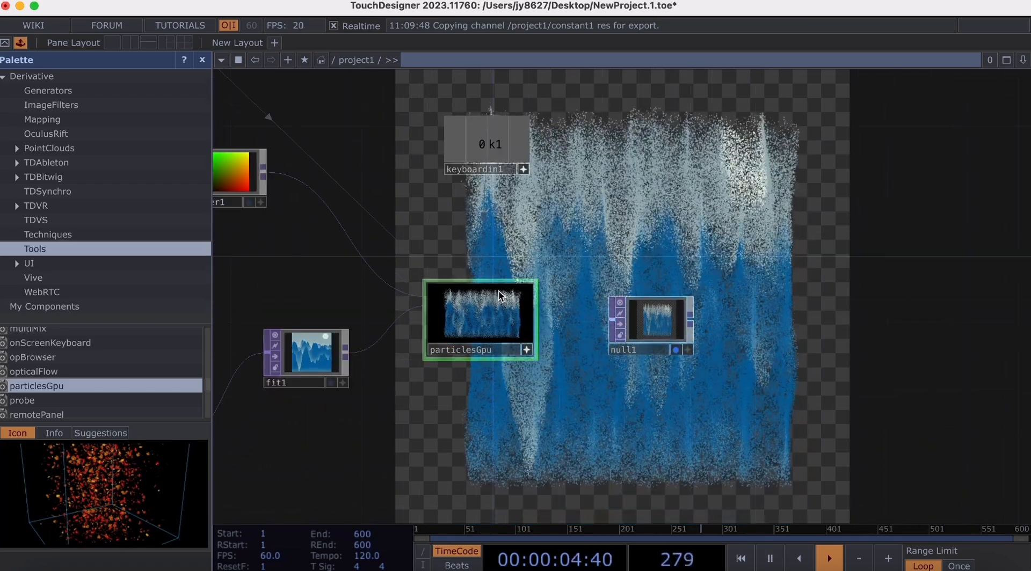
scroll(671, 414, "down", 3)
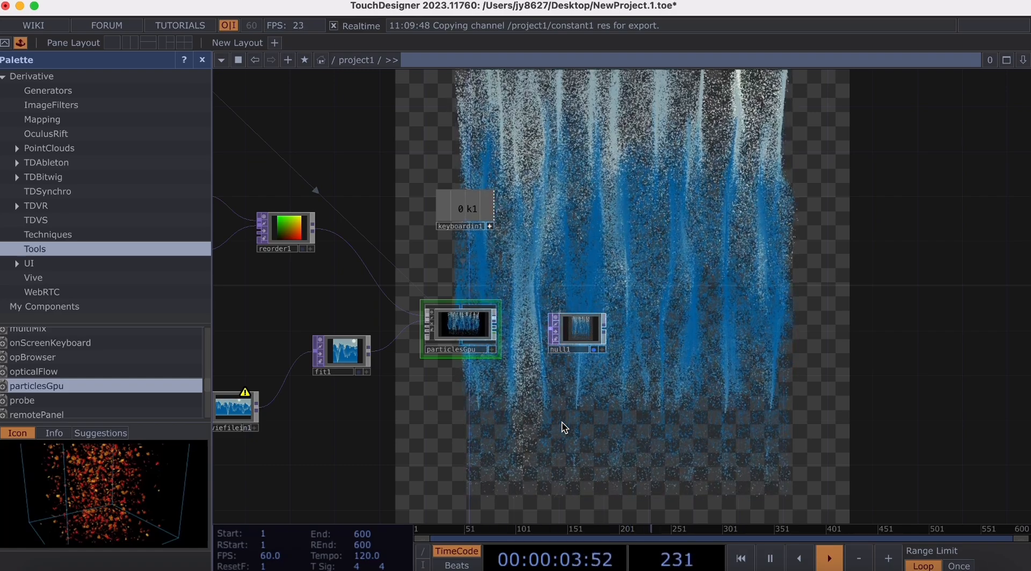
Step: Add a Select TOP to the network below null1
right_click(564, 428)
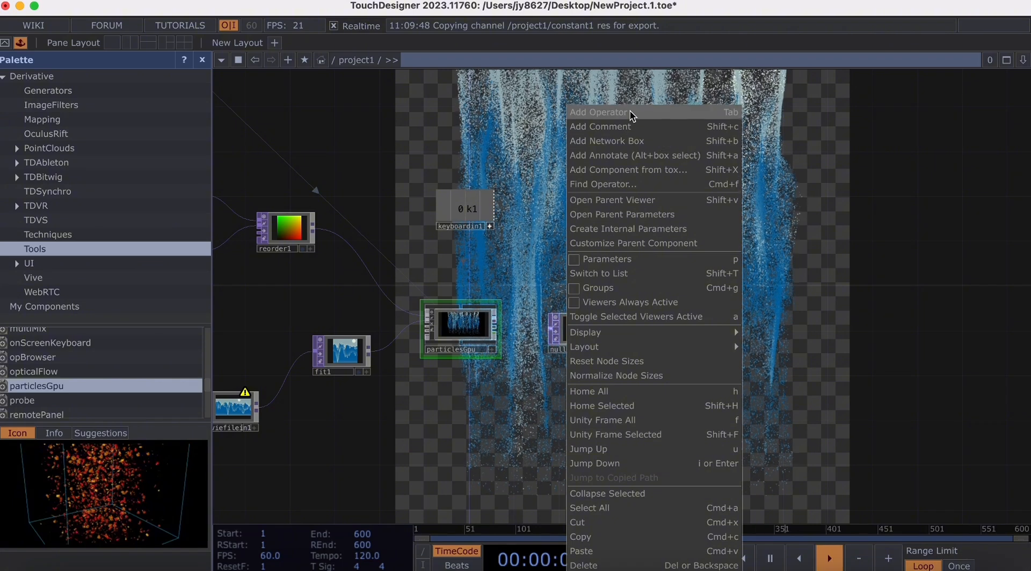
left_click(596, 105)
type("select")
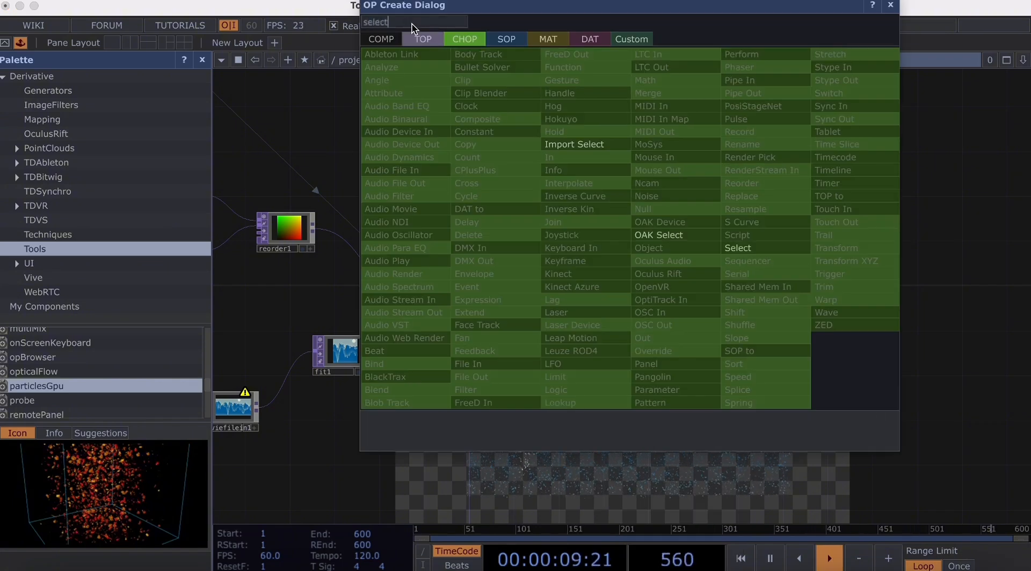
left_click(423, 40)
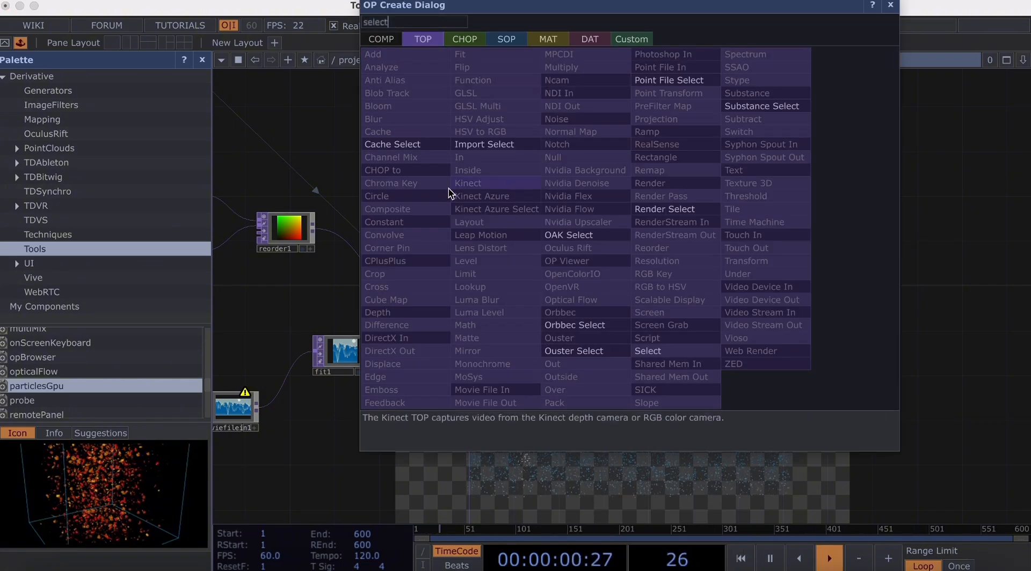
left_click(671, 351)
left_click(559, 453)
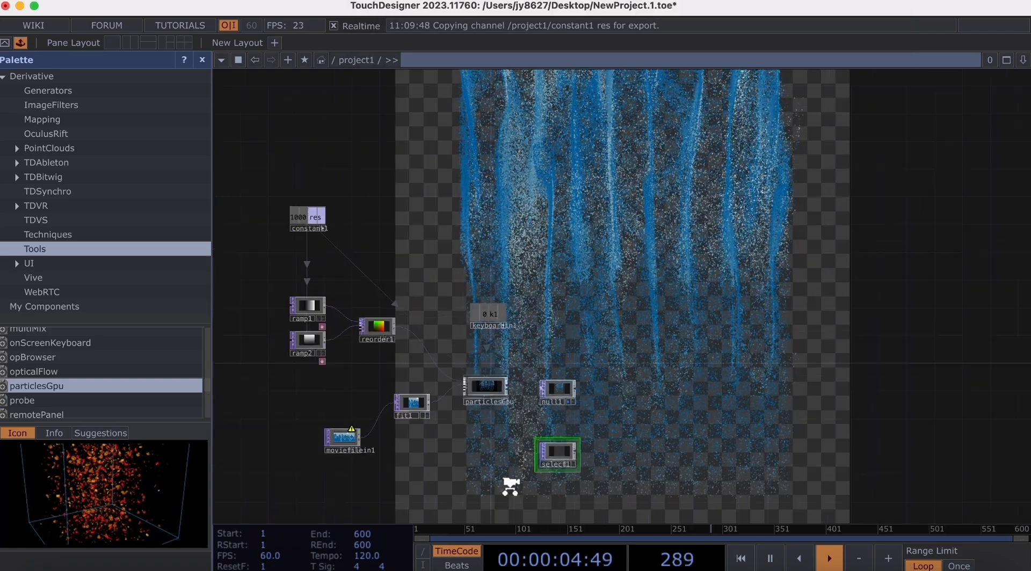
Step: Show the parameters of the new Select TOP and set its TOP source to fit1
scroll(511, 487, "down", 3)
left_click_drag(521, 428, 570, 387)
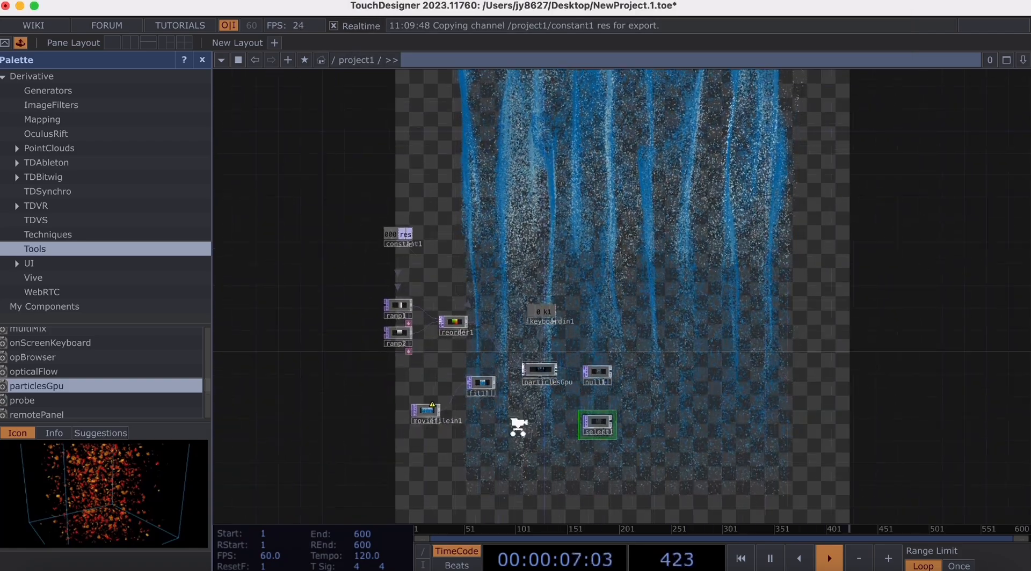
scroll(518, 427, "up", 2)
key("p")
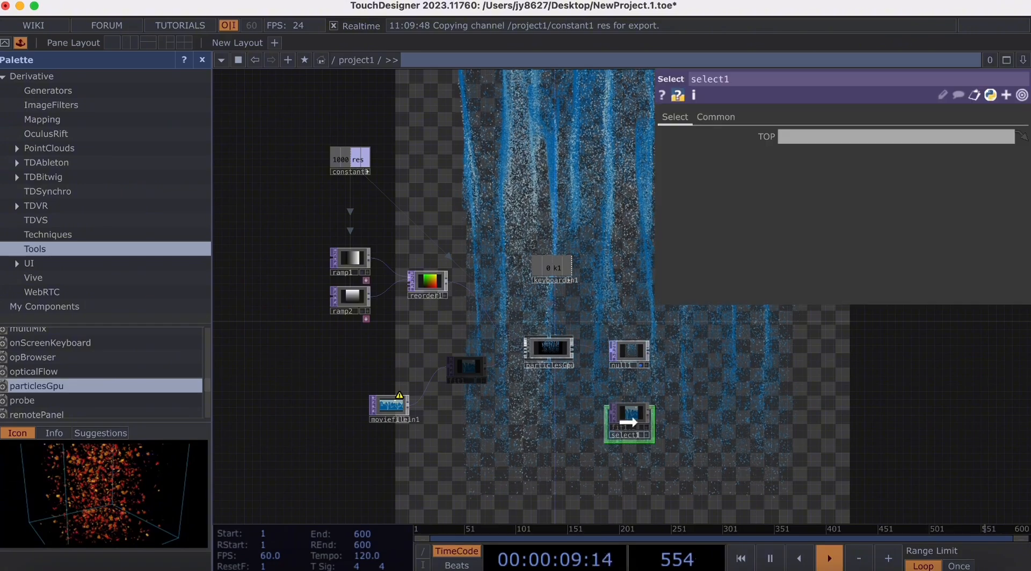
left_click_drag(628, 422, 510, 422)
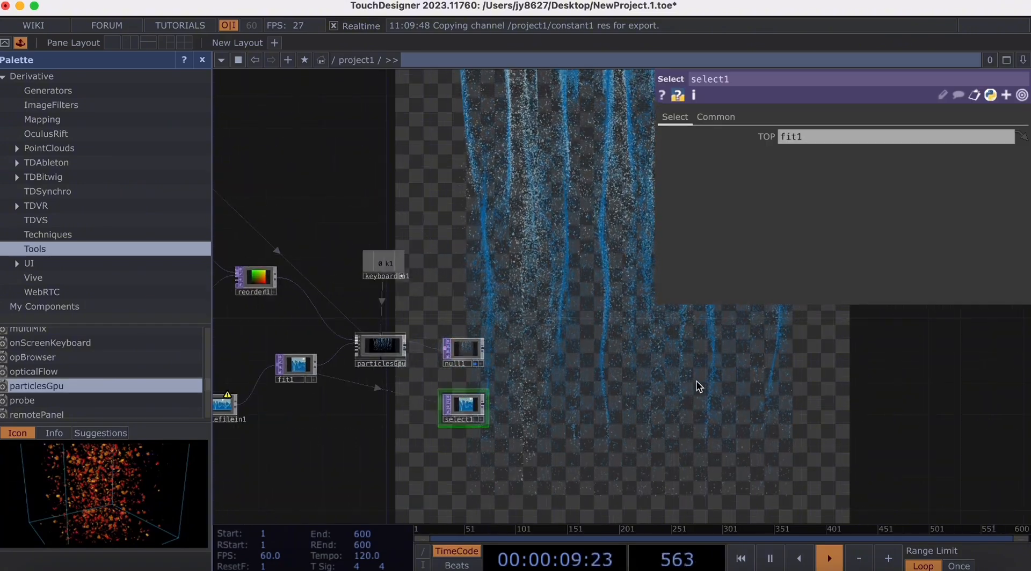
scroll(513, 365, "up", 3)
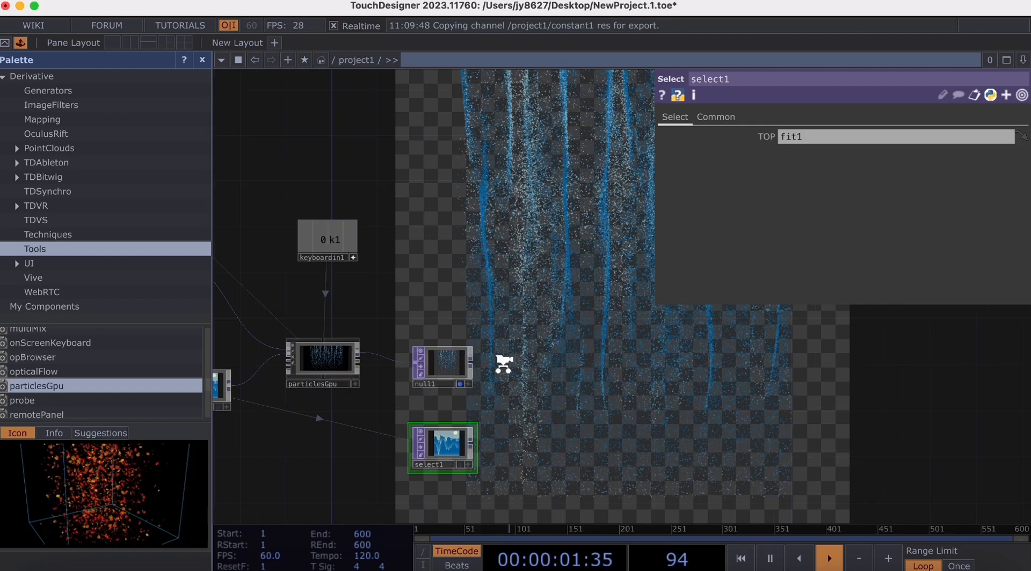
Step: Add a Feedback TOP fed by null1 to the network
key("Tab")
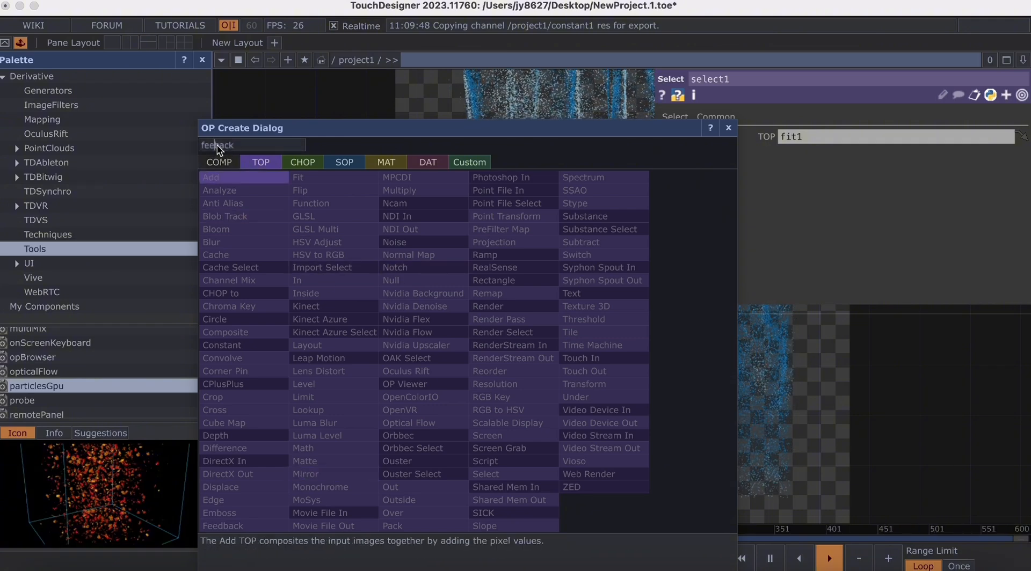
left_click(247, 526)
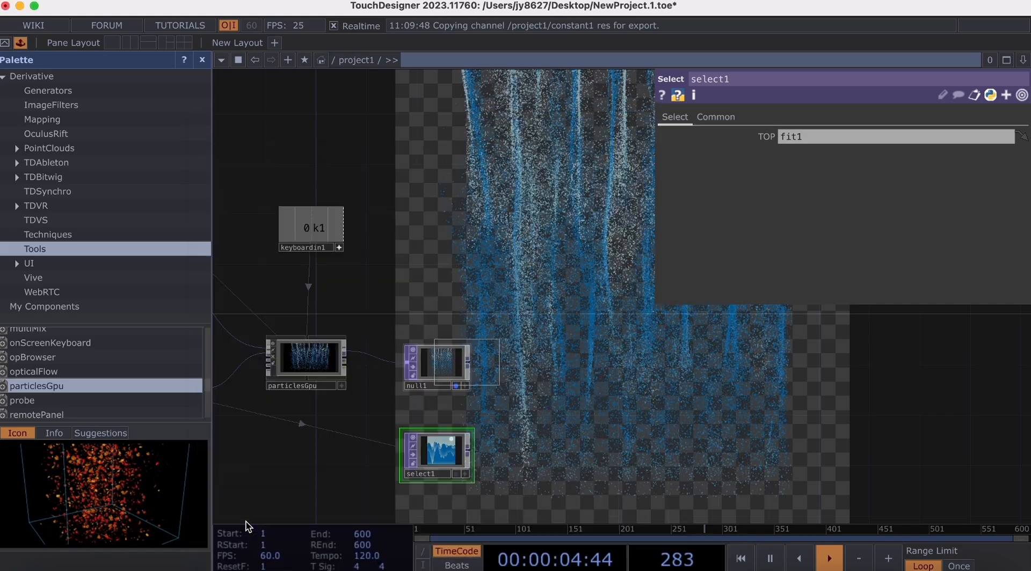
left_click(537, 292)
left_click_drag(556, 366, 493, 366)
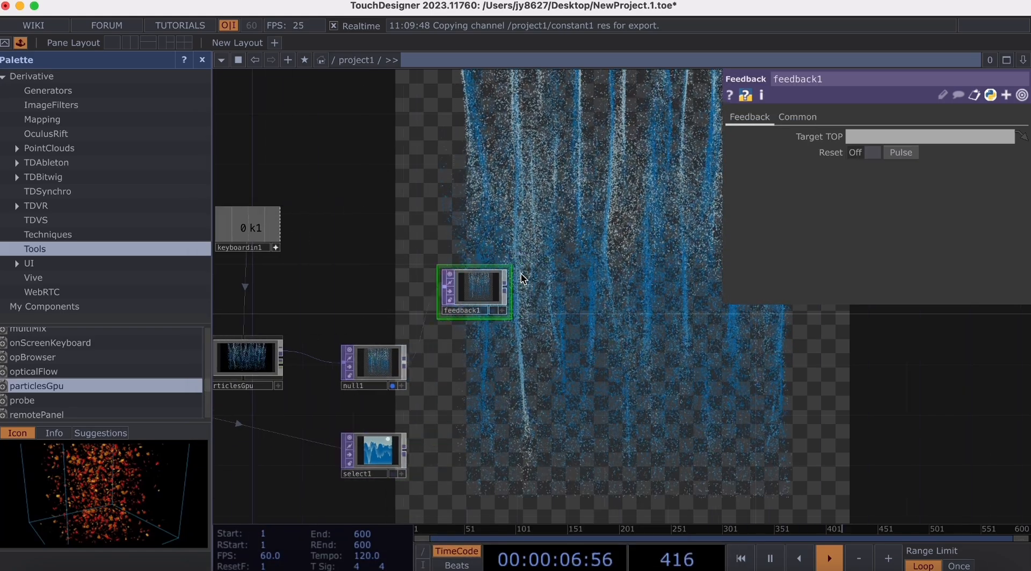
Step: Add a Level TOP after feedback1, with feedback1 as its input
key("Tab")
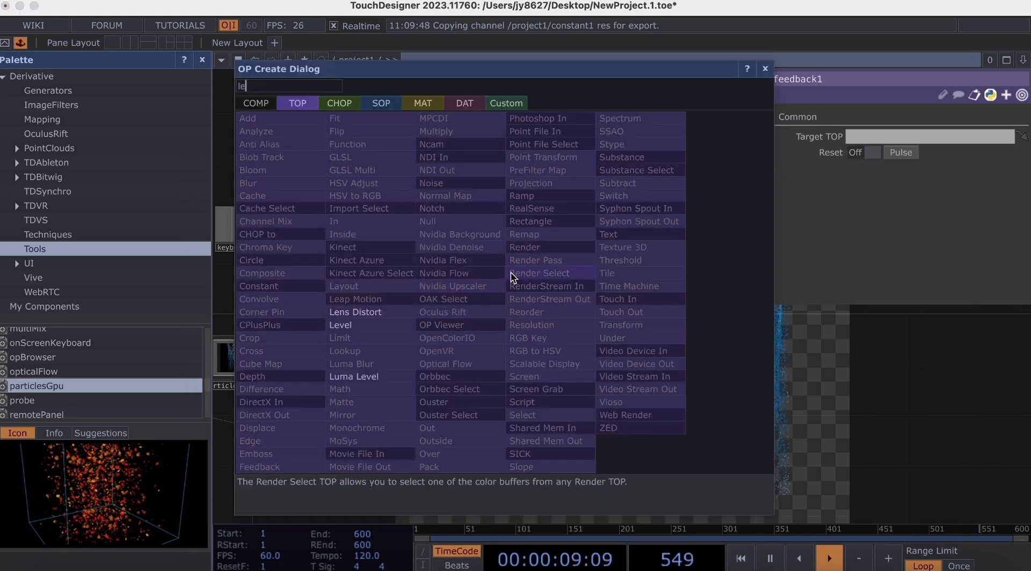
left_click(357, 326)
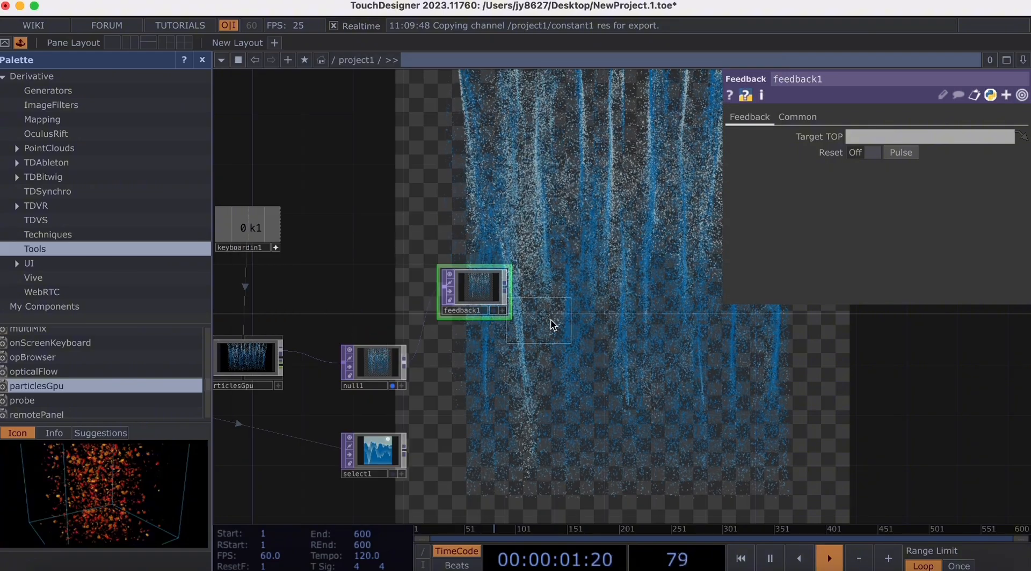
left_click(584, 292)
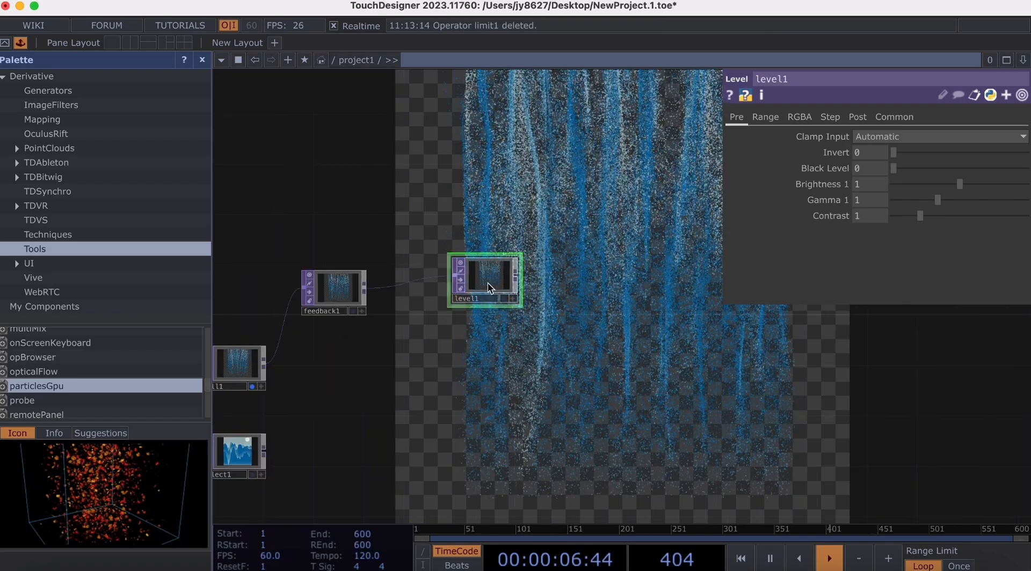
Step: Add a Composite TOP to the network below and beyond level1
right_click(569, 357)
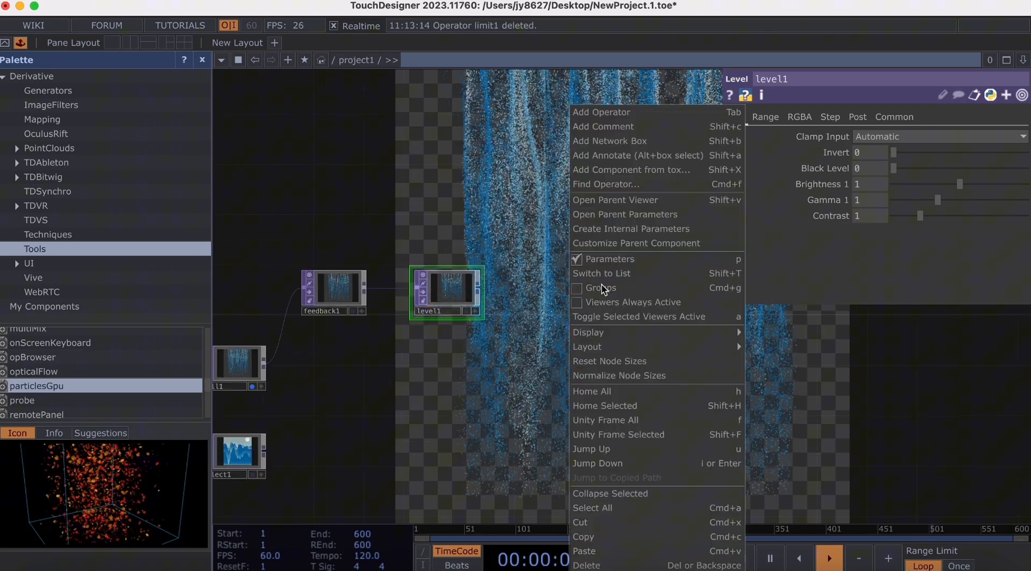
left_click(627, 112)
type("com")
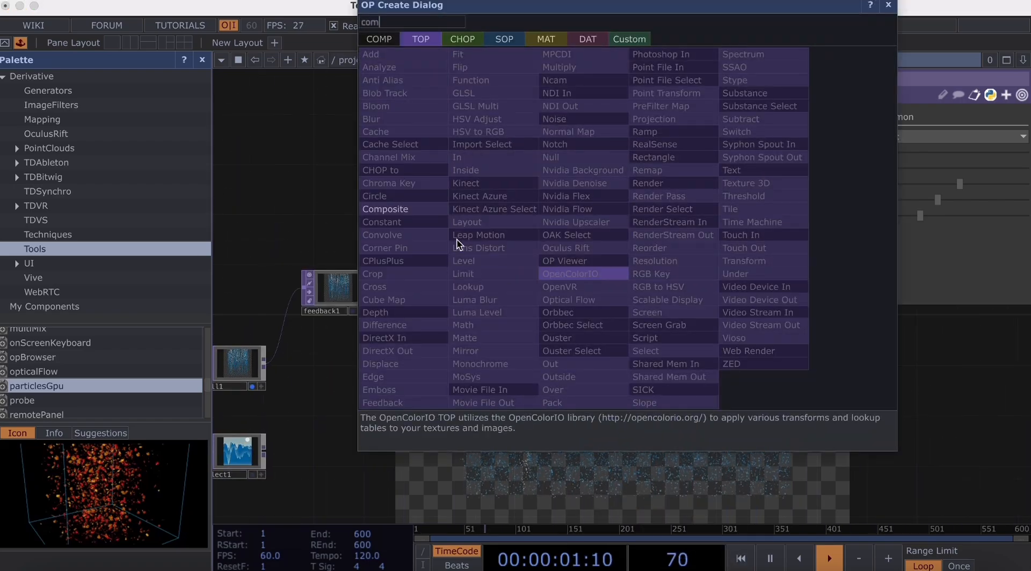
left_click(419, 209)
left_click(553, 354)
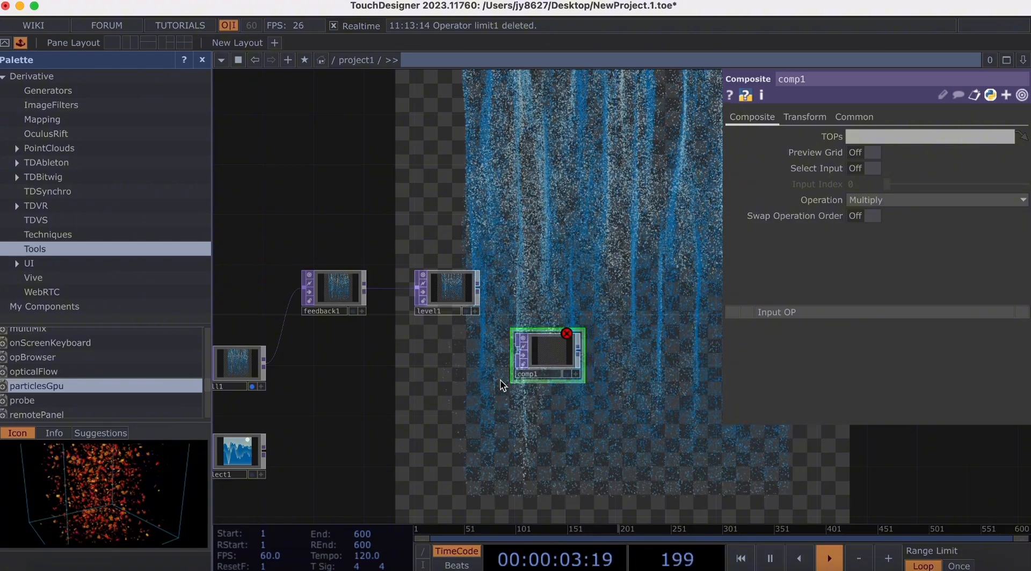
Step: Wire level1 and null1 into comp1, with level1 as the first input
left_click_drag(462, 386, 513, 389)
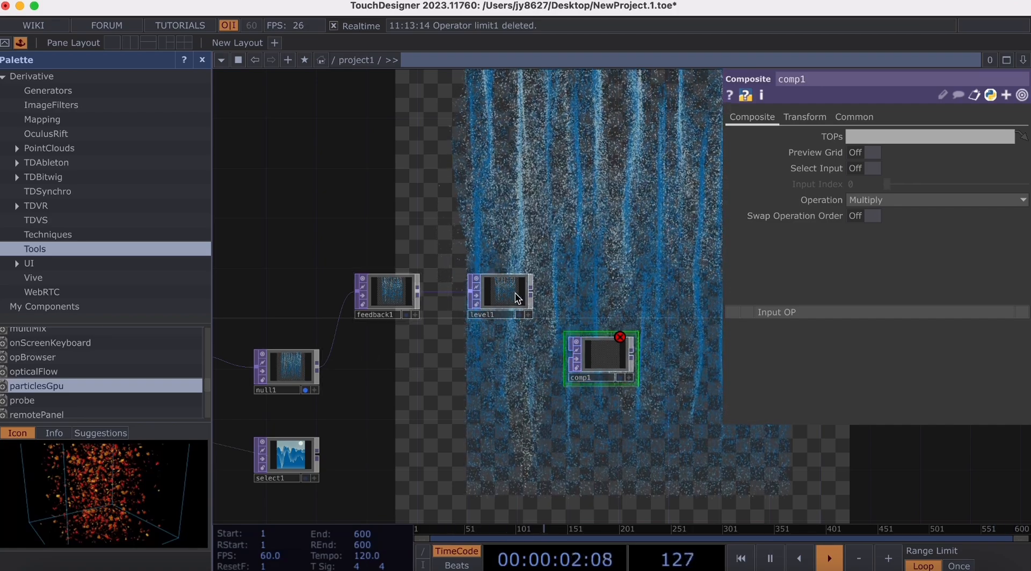
left_click_drag(531, 291, 585, 357)
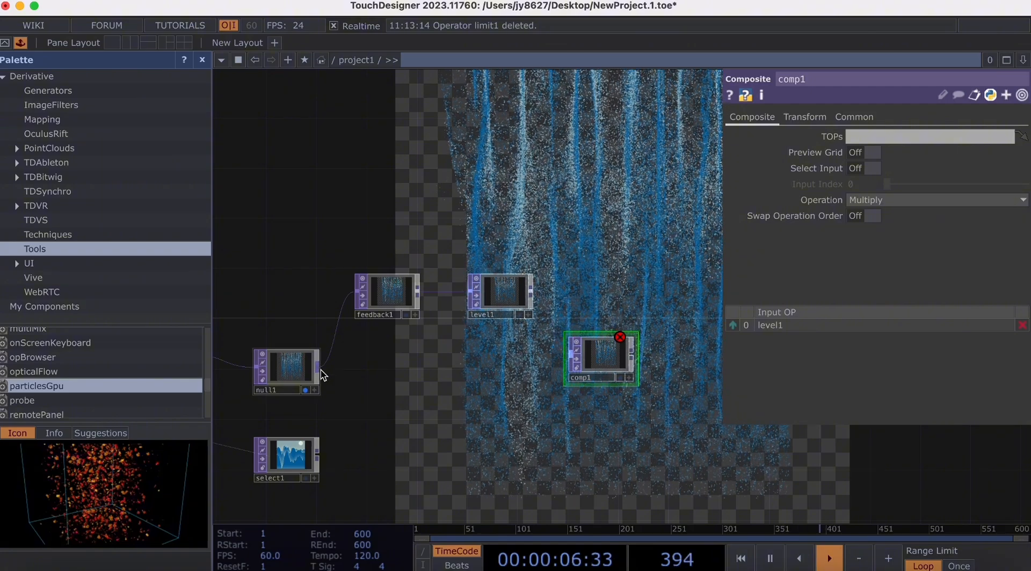
left_click_drag(322, 374, 584, 360)
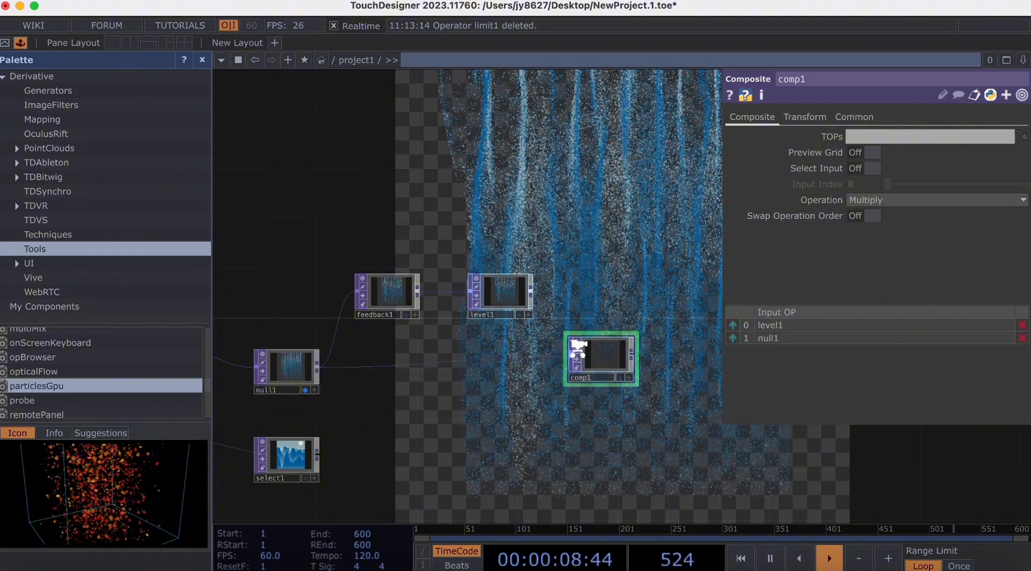
scroll(587, 359, "up", 5)
scroll(593, 361, "down", 3)
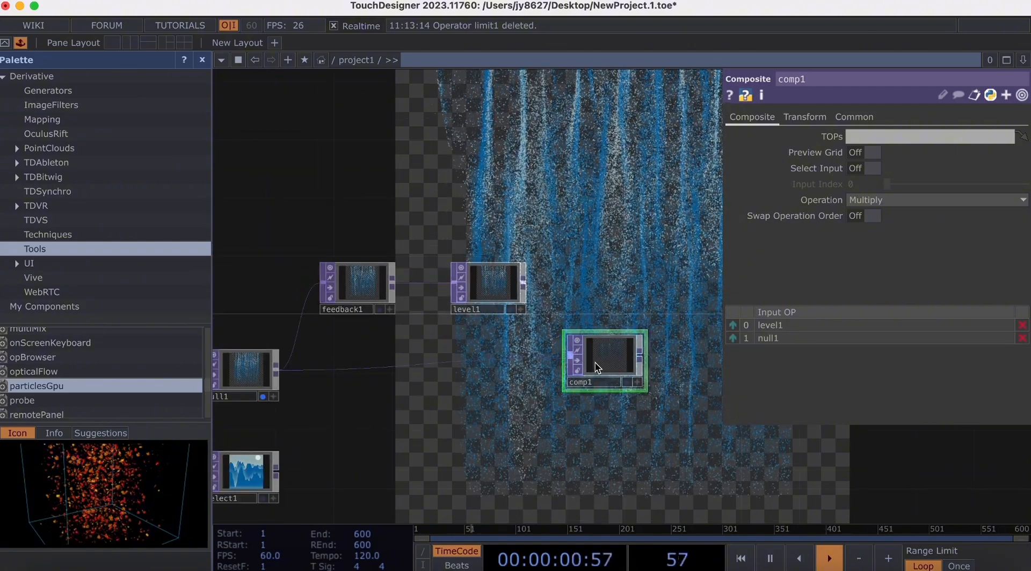
Step: Set comp1 as the Target TOP of feedback1 to close the feedback loop
left_click_drag(595, 362, 359, 285)
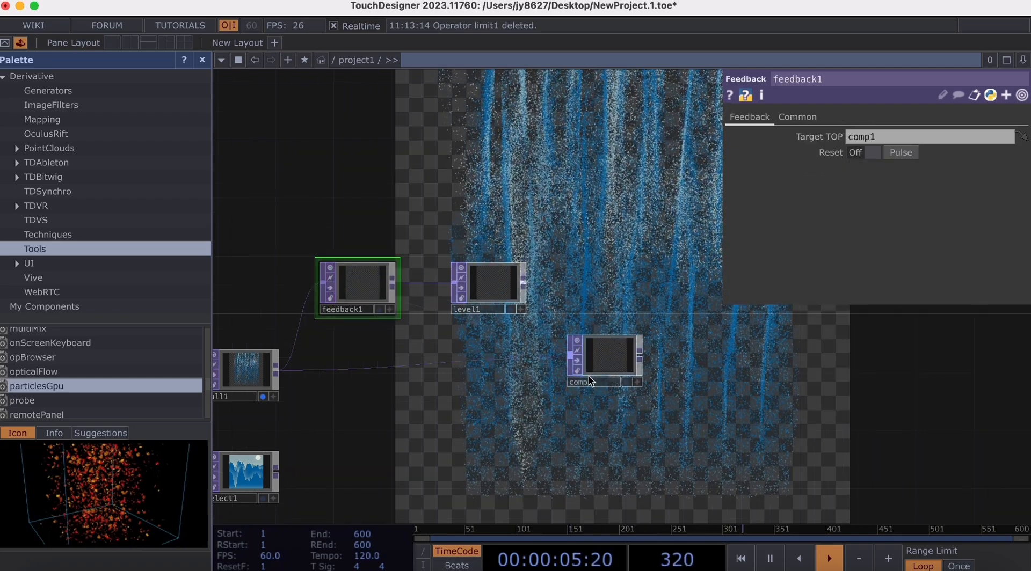
scroll(502, 400, "up", 3)
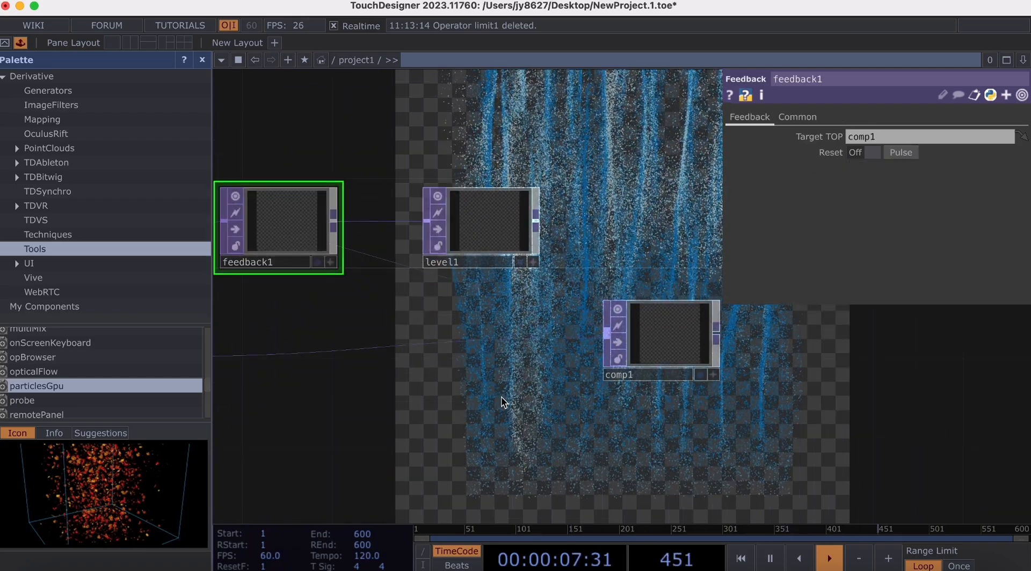
scroll(501, 396, "down", 3)
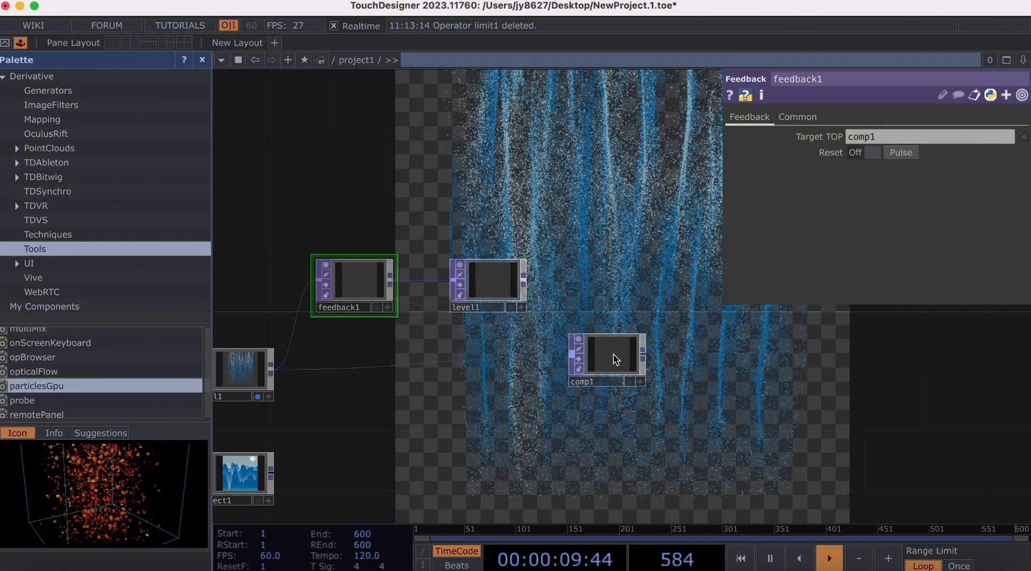
Step: Set comp1's operation to Add and show comp1 instead of null1 as the network background
left_click(611, 352)
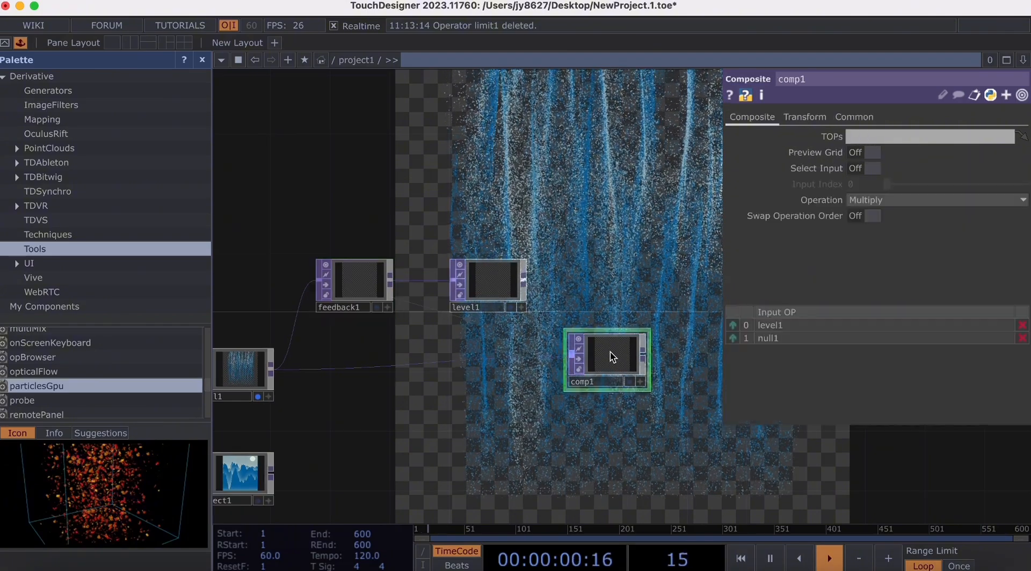
left_click(900, 202)
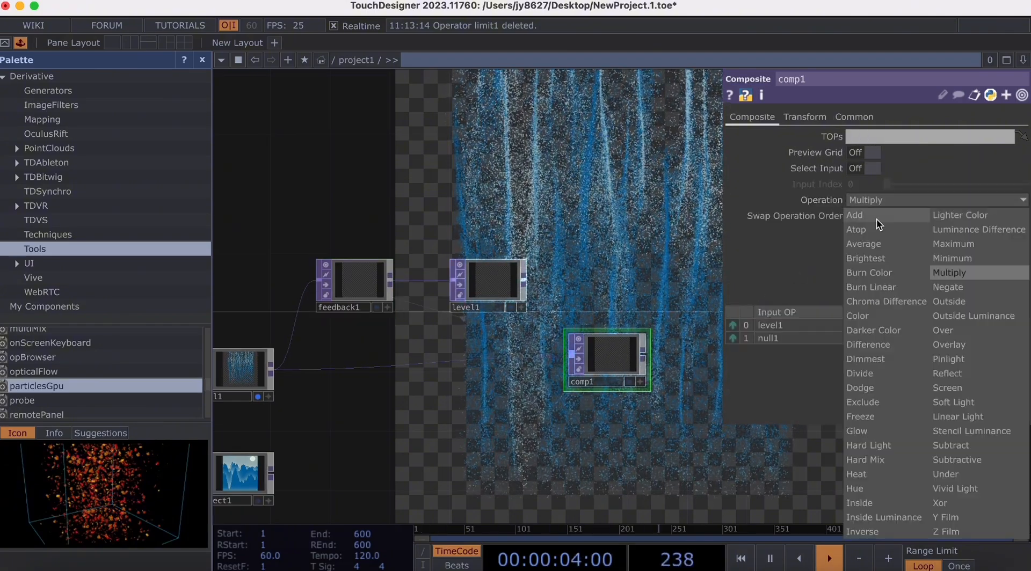
left_click(876, 216)
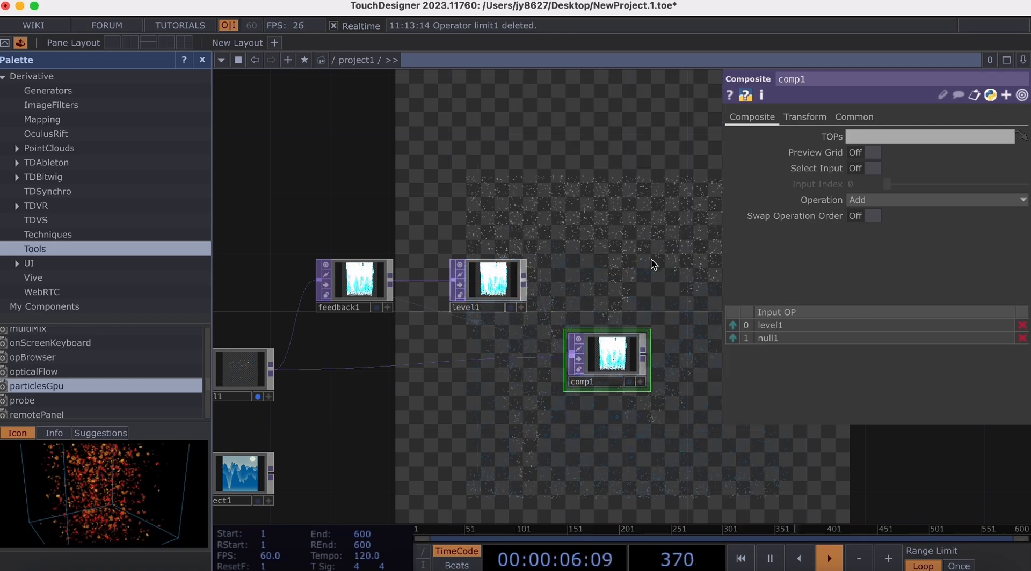
left_click(257, 396)
left_click(629, 379)
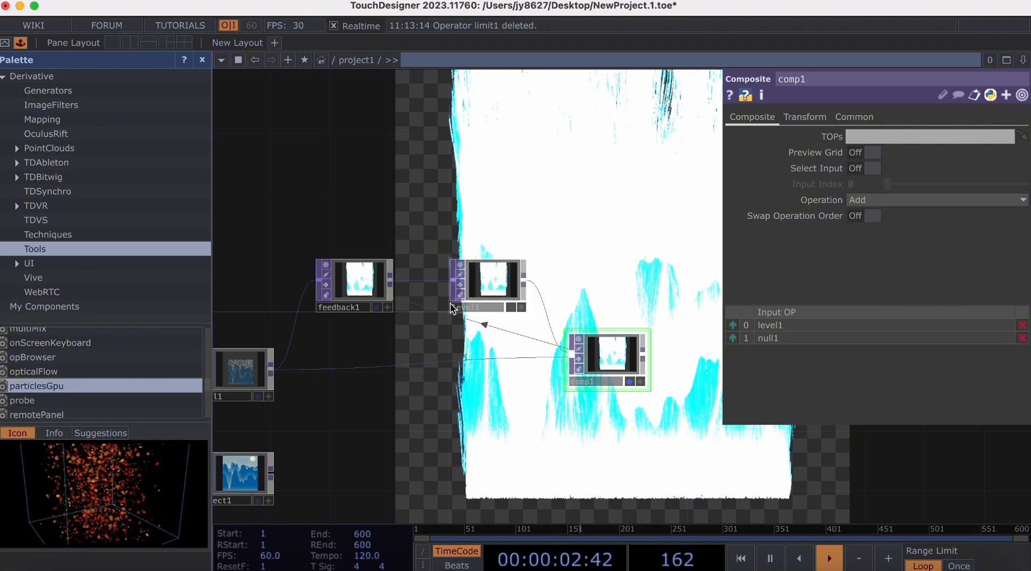
Step: Reduce level1's post opacity to 0.082 and move the node further from feedback1
left_click(494, 286)
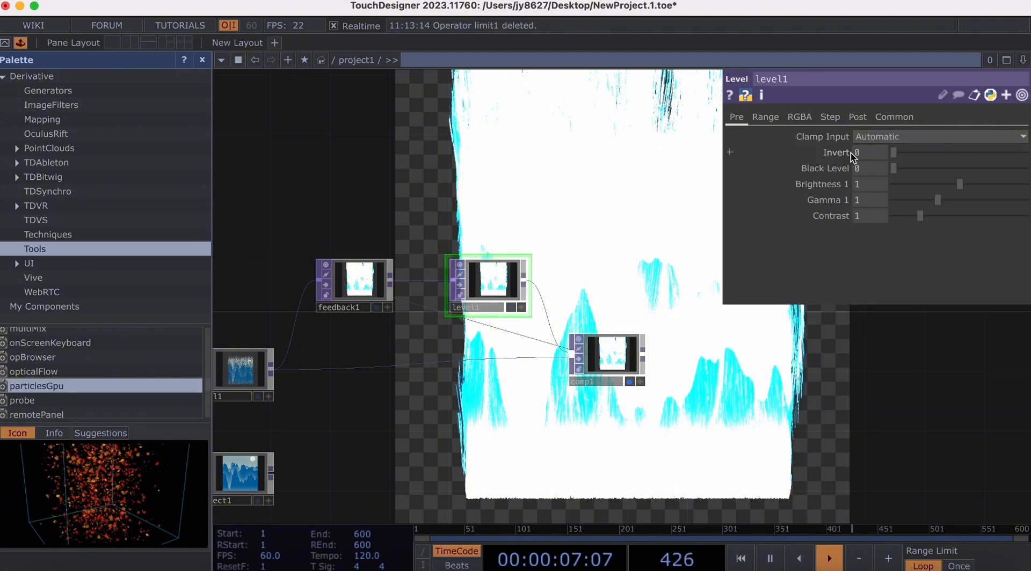
left_click(857, 117)
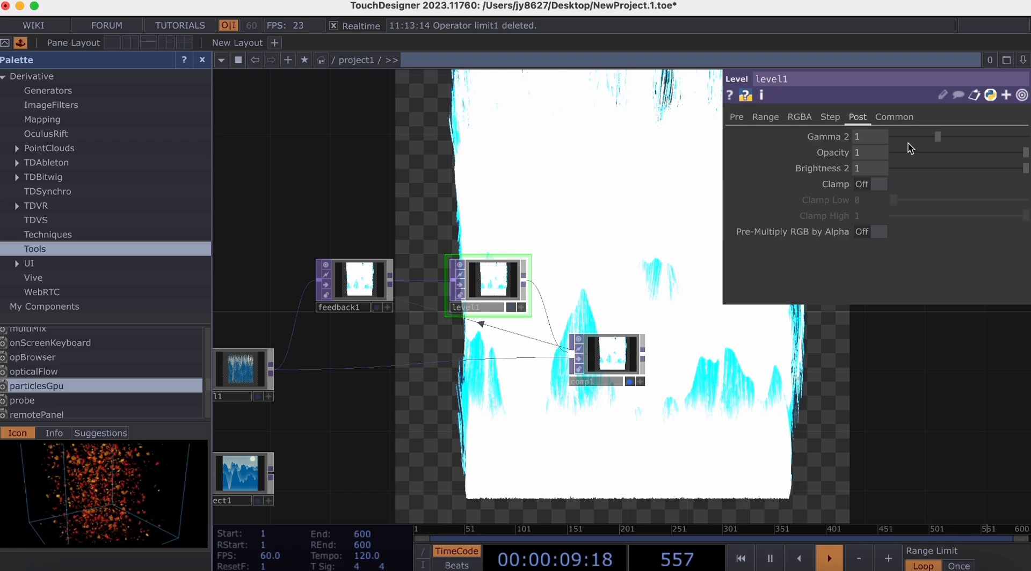
left_click_drag(931, 150, 906, 146)
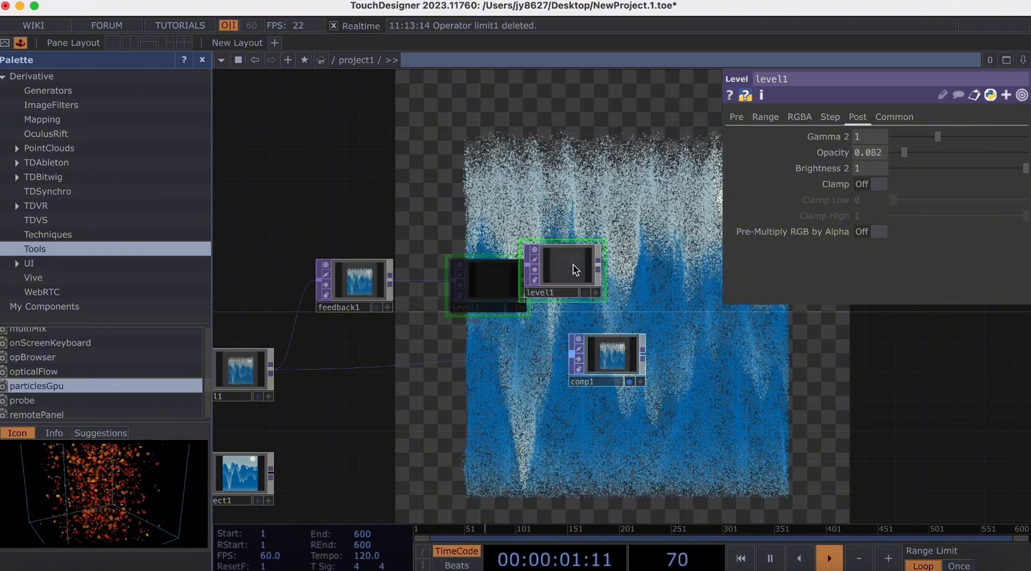
Step: Insert a Blur TOP between feedback1 and level1 and set its filter size to 11
right_click(453, 274)
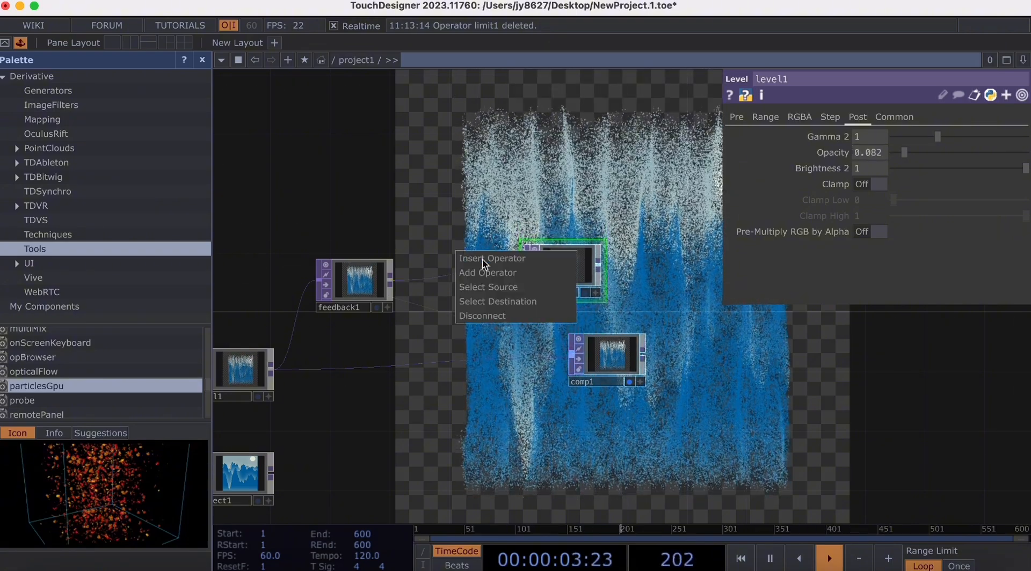
left_click(482, 256)
type("blur")
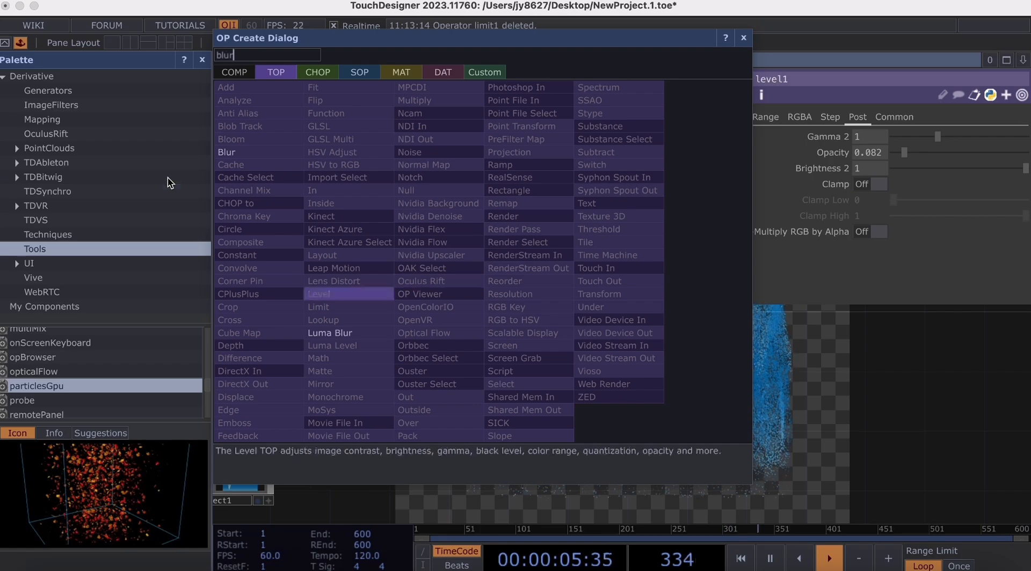
key("Escape")
left_click(463, 286)
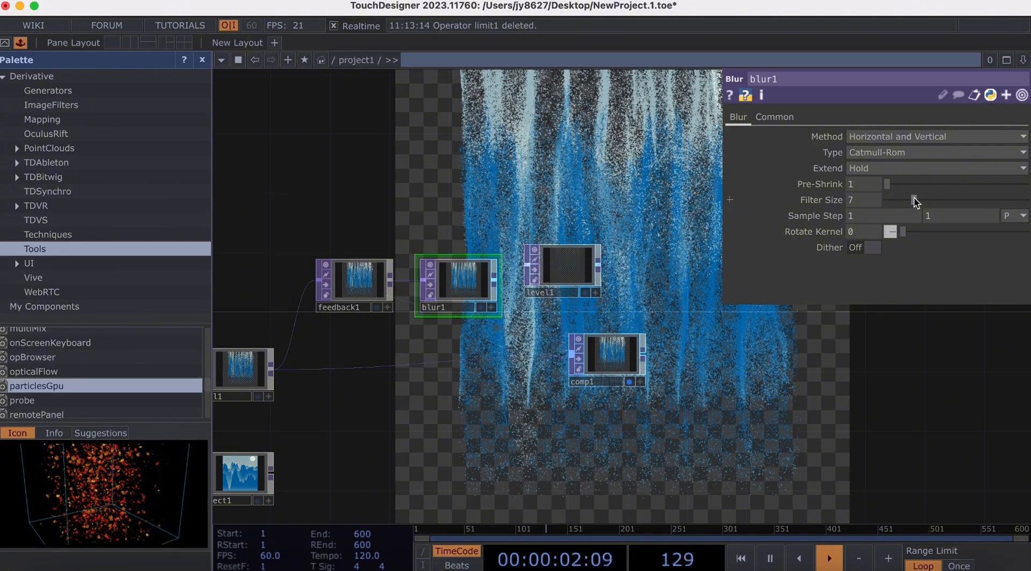
left_click_drag(913, 198, 932, 197)
Step: Move the select1 node along the network so it sits just below comp1
scroll(580, 445, "down", 5)
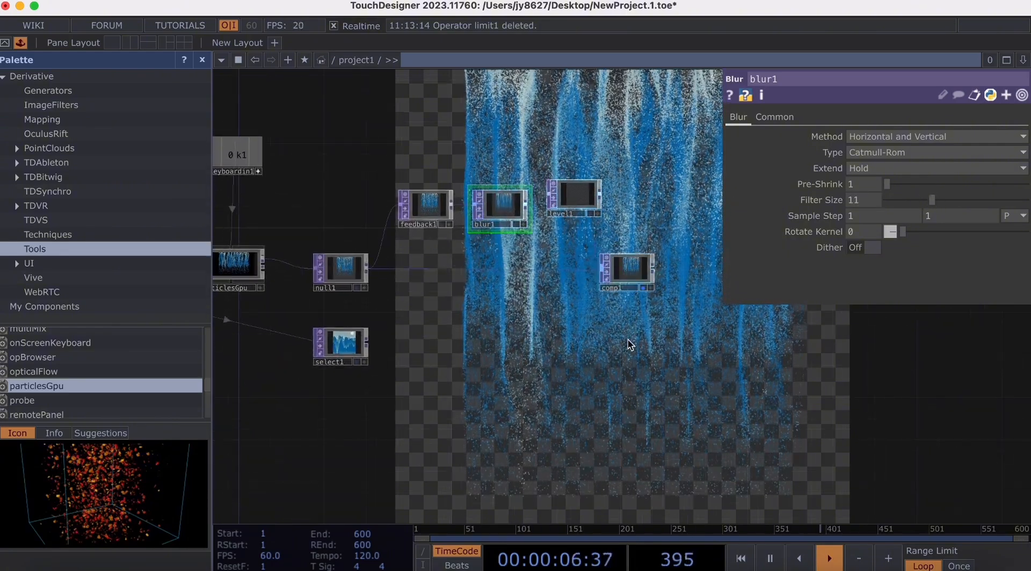
scroll(623, 344, "down", 2)
scroll(632, 348, "right", 2)
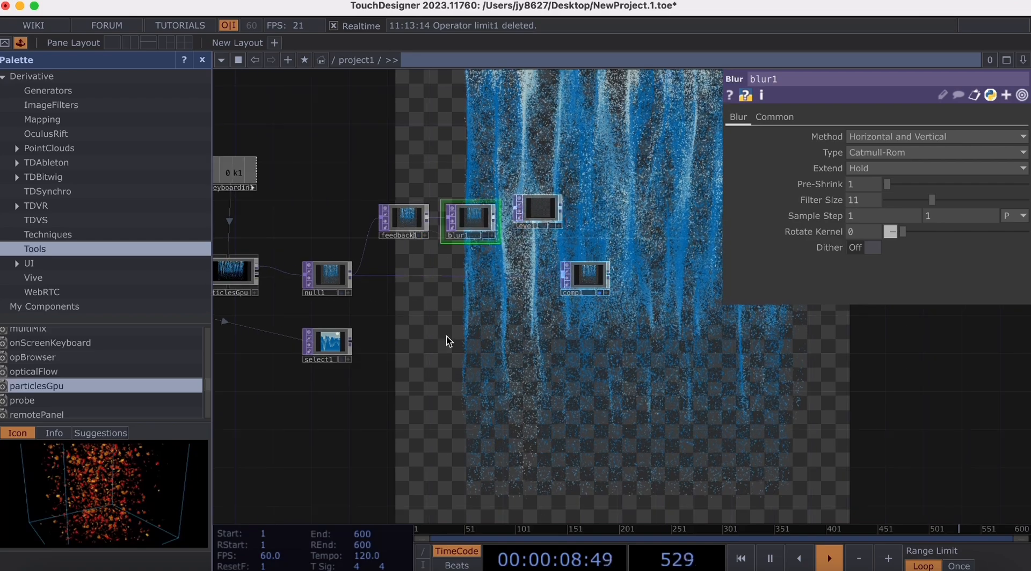
left_click_drag(332, 342, 485, 340)
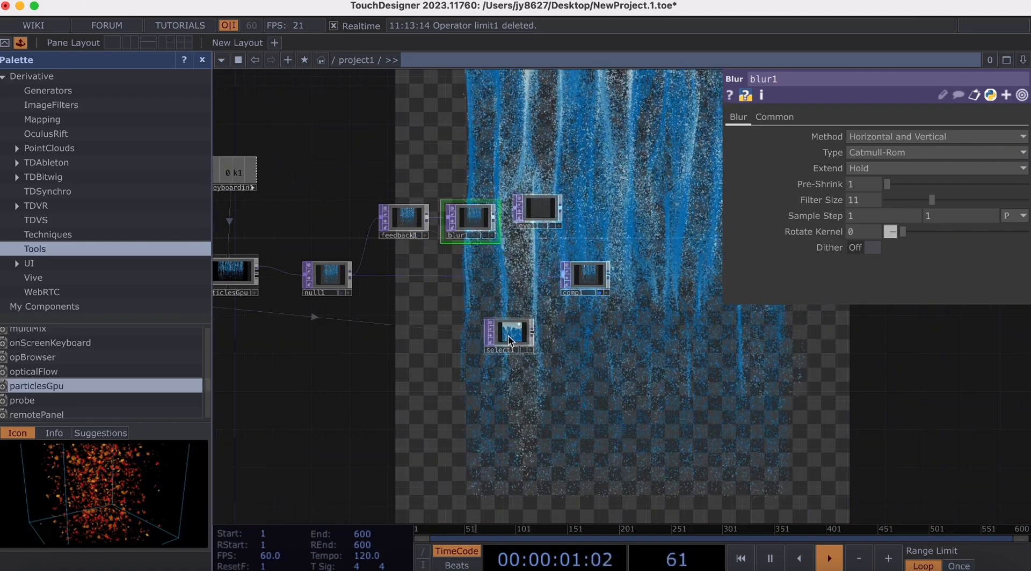
scroll(614, 352, "right", 3)
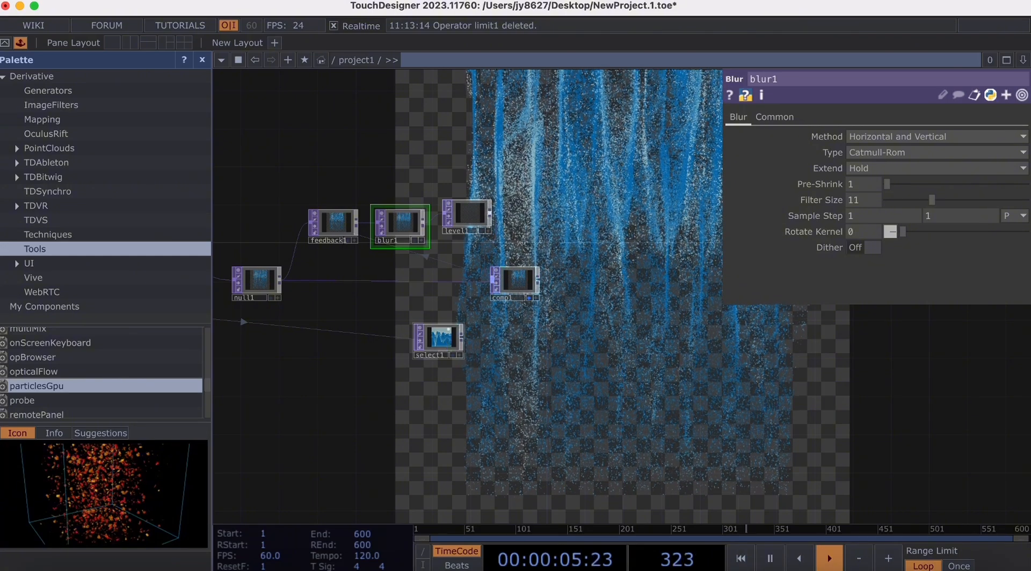
Step: Add a second Composite TOP beyond comp1 and select1
left_click(441, 341)
left_click(516, 280)
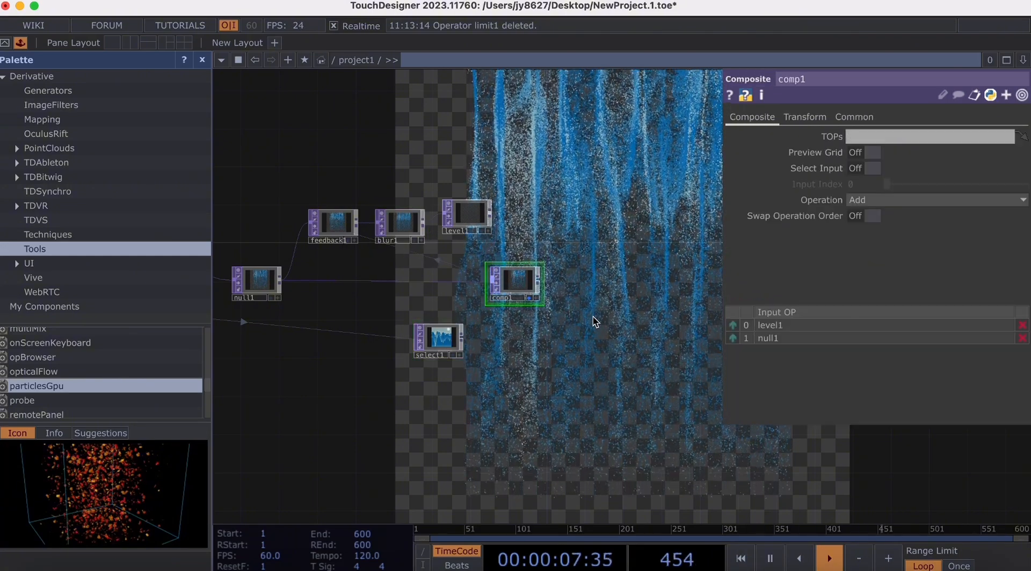
right_click(615, 317)
left_click(675, 111)
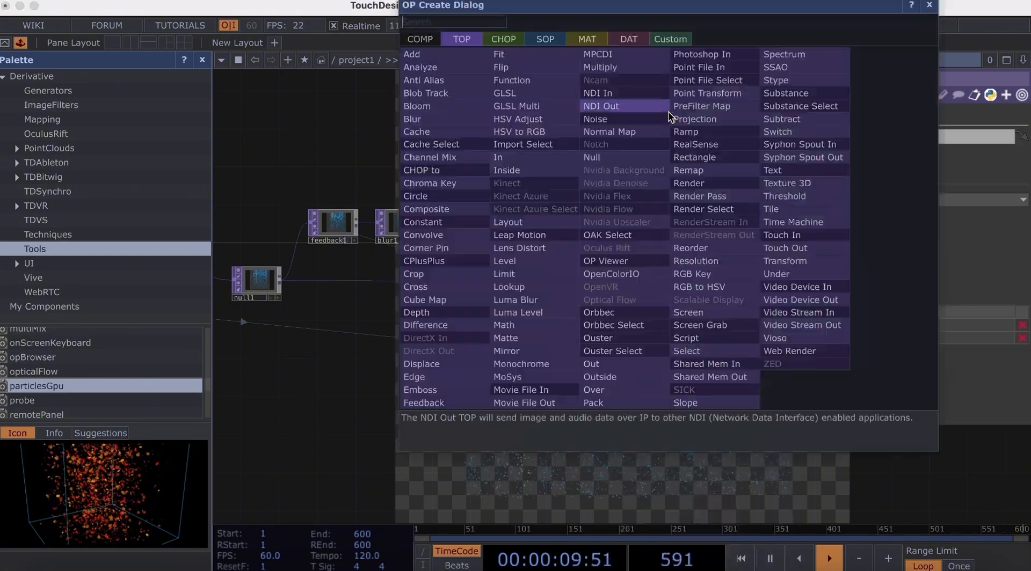
left_click(471, 209)
left_click(594, 317)
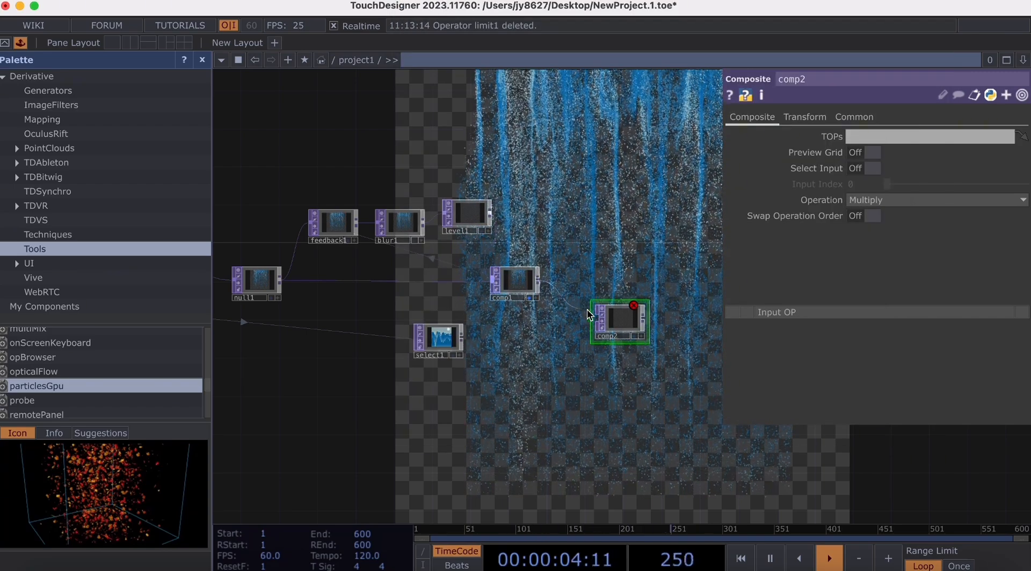
Step: Wire comp1 and select1 into comp2 and set its operation to Atop
left_click_drag(461, 337, 614, 326)
left_click(900, 199)
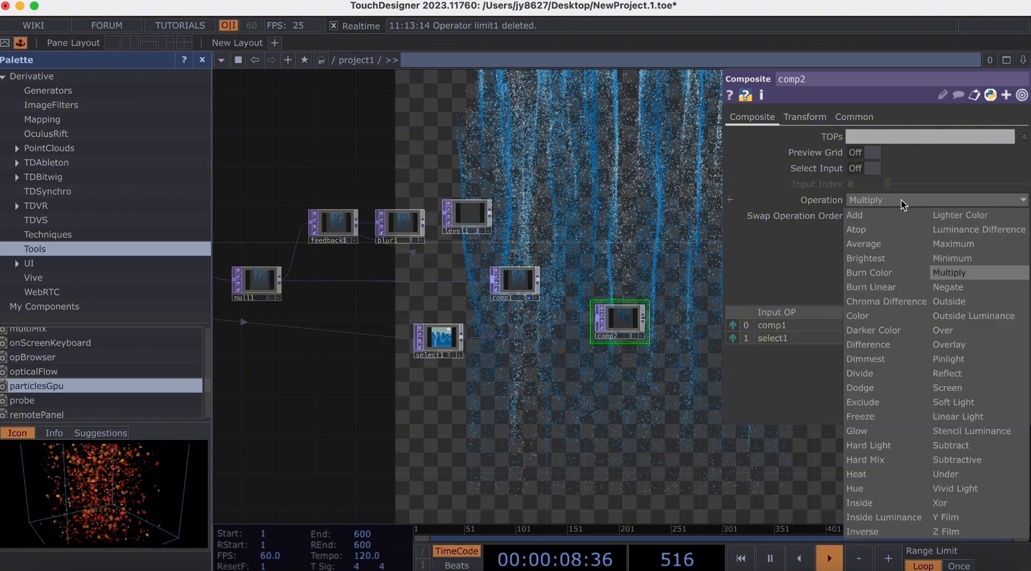
left_click(879, 230)
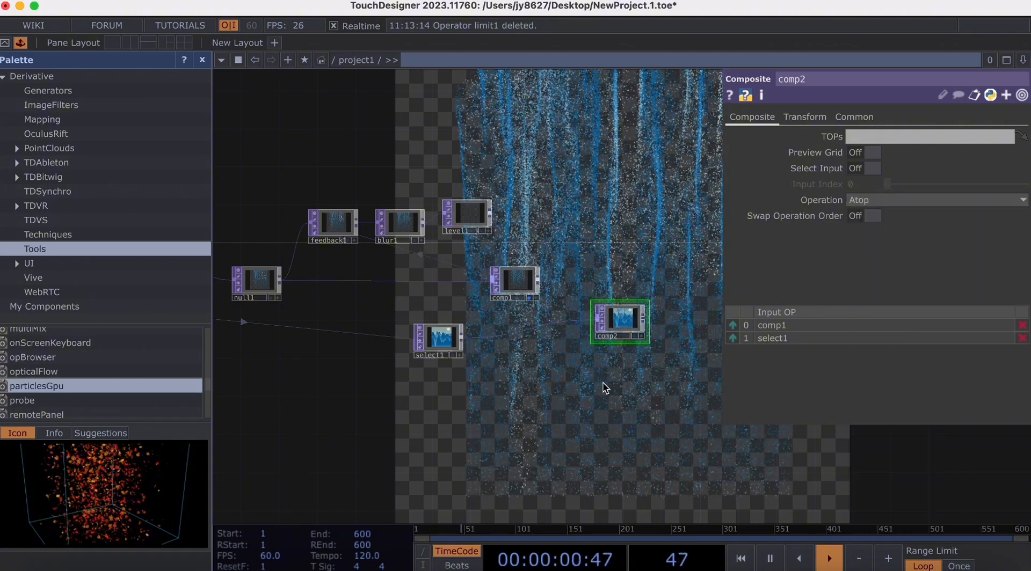
Step: Add a Null TOP after comp2 and show it as the network background in place of comp2
scroll(603, 382, "up", 3)
scroll(494, 290, "down", 1)
left_click(462, 289)
left_click_drag(518, 451, 341, 416)
right_click(473, 317)
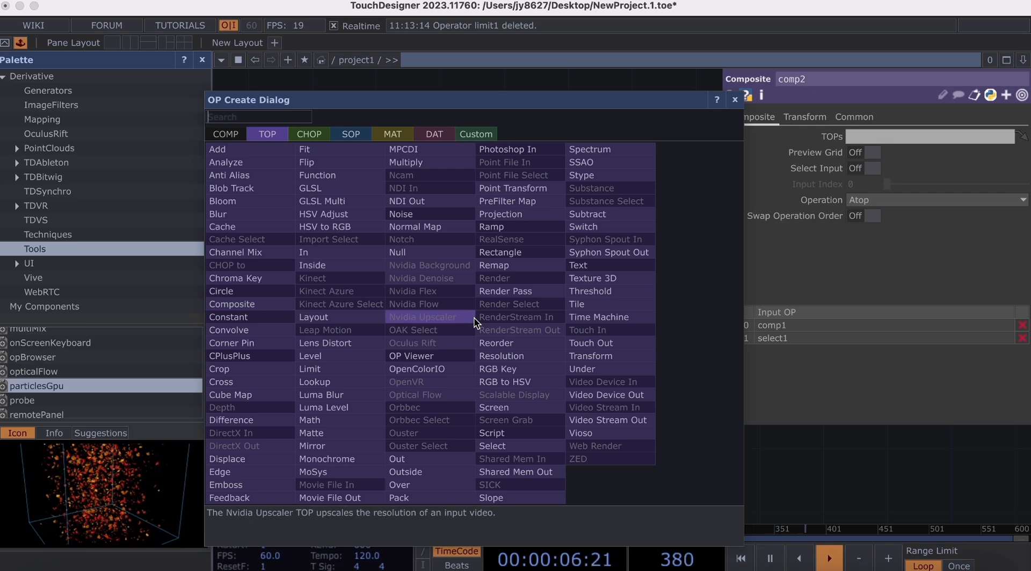
type("null")
left_click(434, 251)
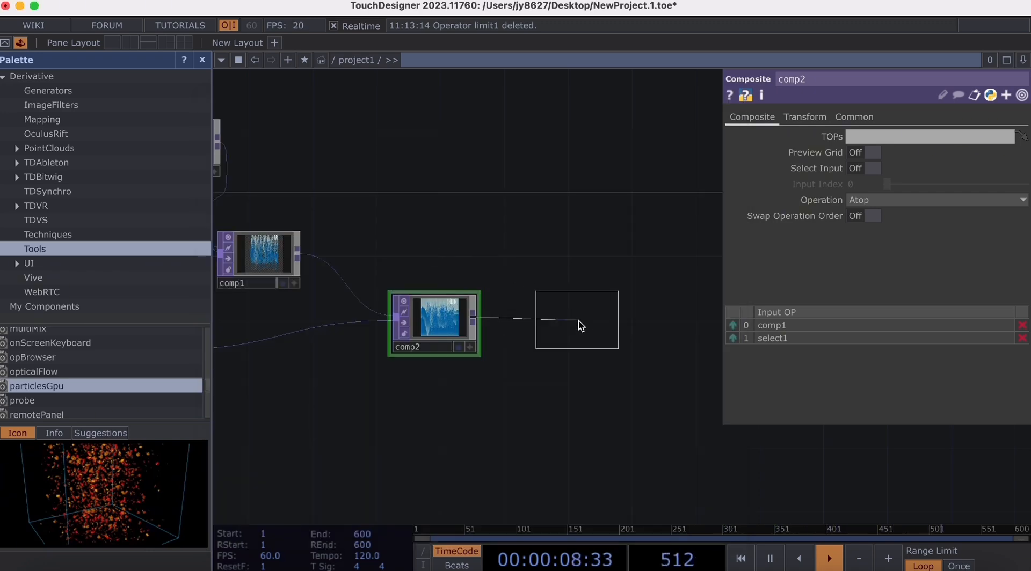
left_click(582, 322)
left_click(602, 347)
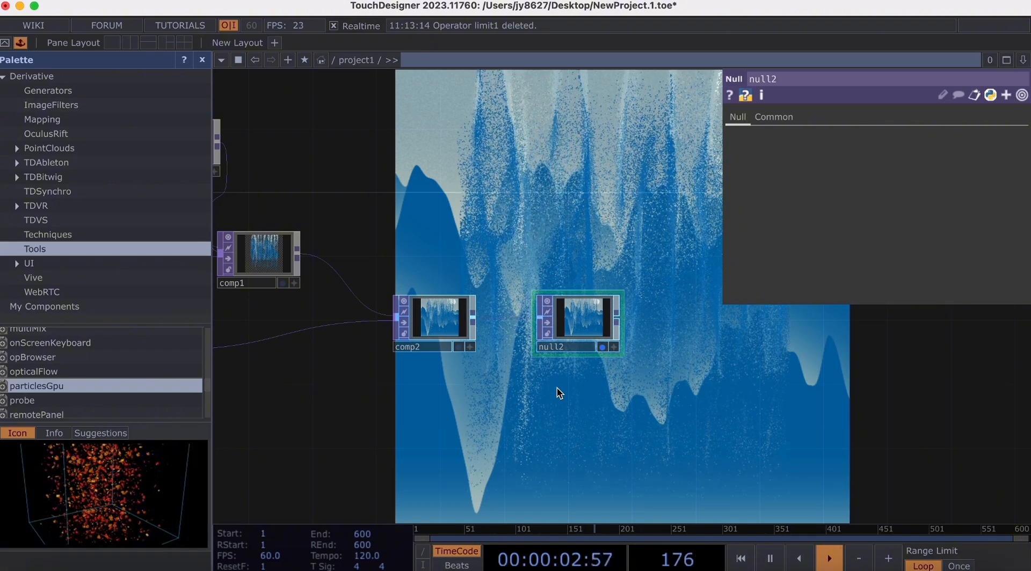
Step: Pause and resume the timeline playback while checking the composited particle image
scroll(569, 398, "left", 5)
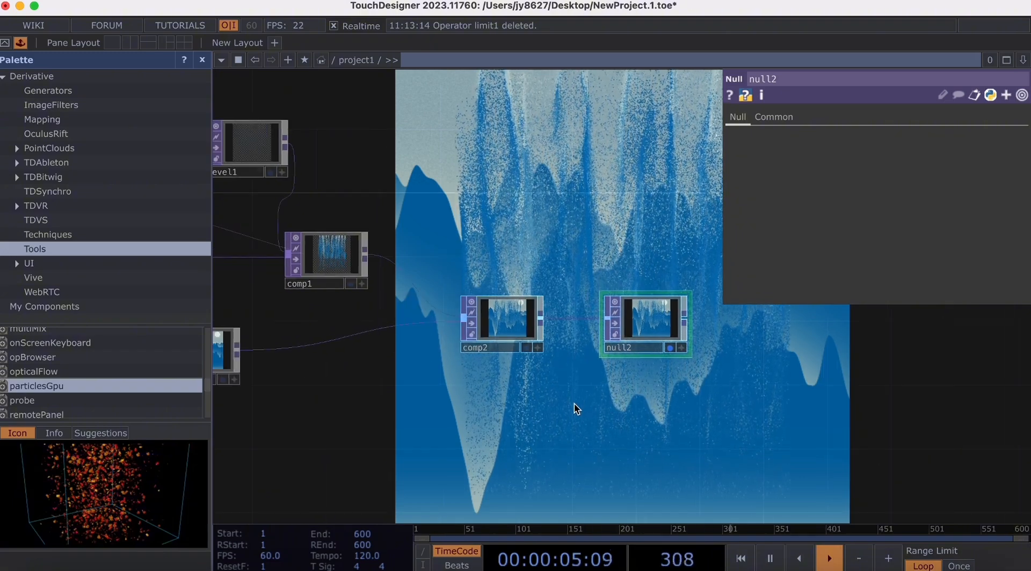
key("space")
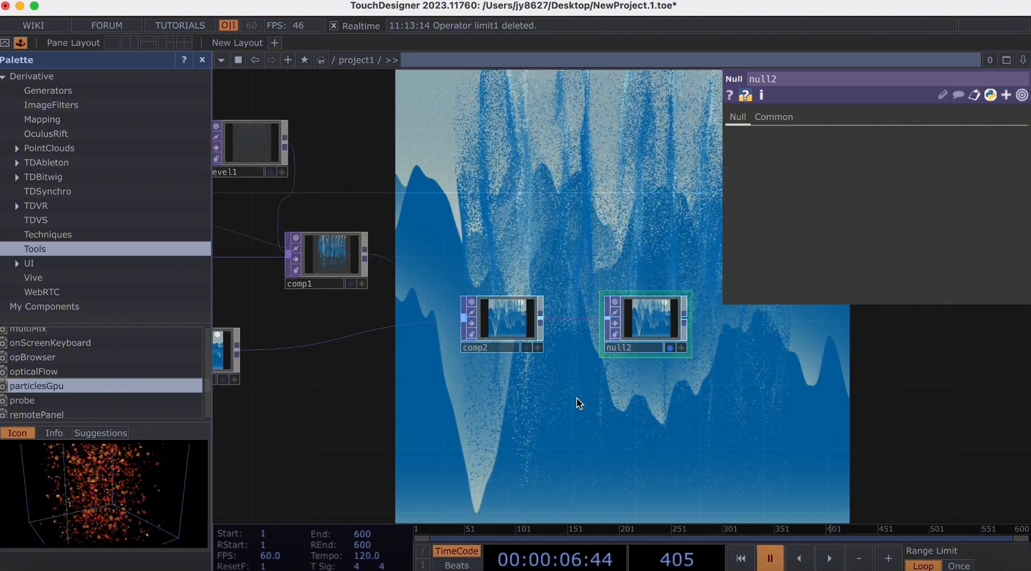
key("space")
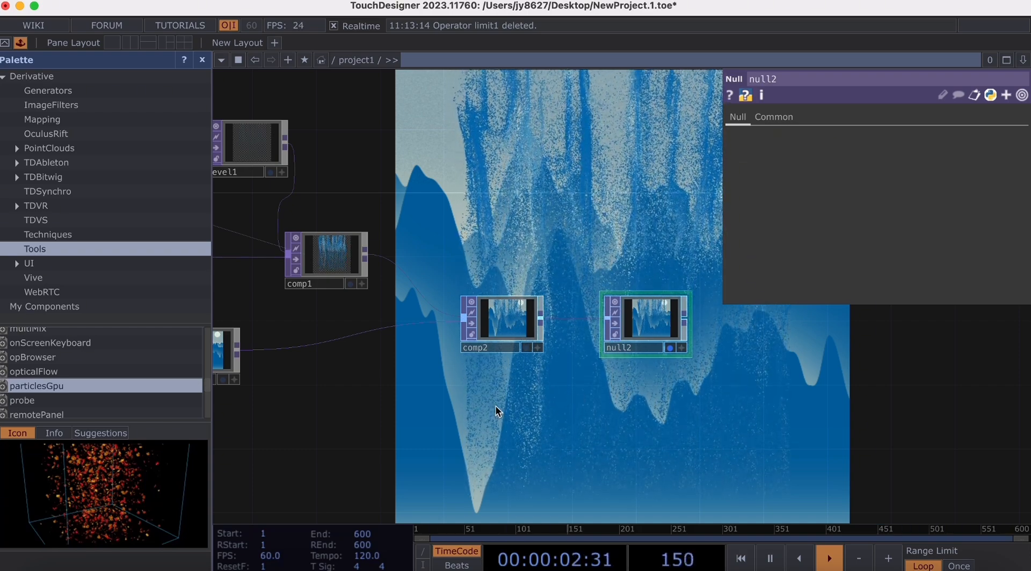
Step: Spread comp1 and select1 away from comp2 and show comp1 in the network background alongside null2
scroll(495, 407, "down", 3)
left_click_drag(417, 397, 492, 419)
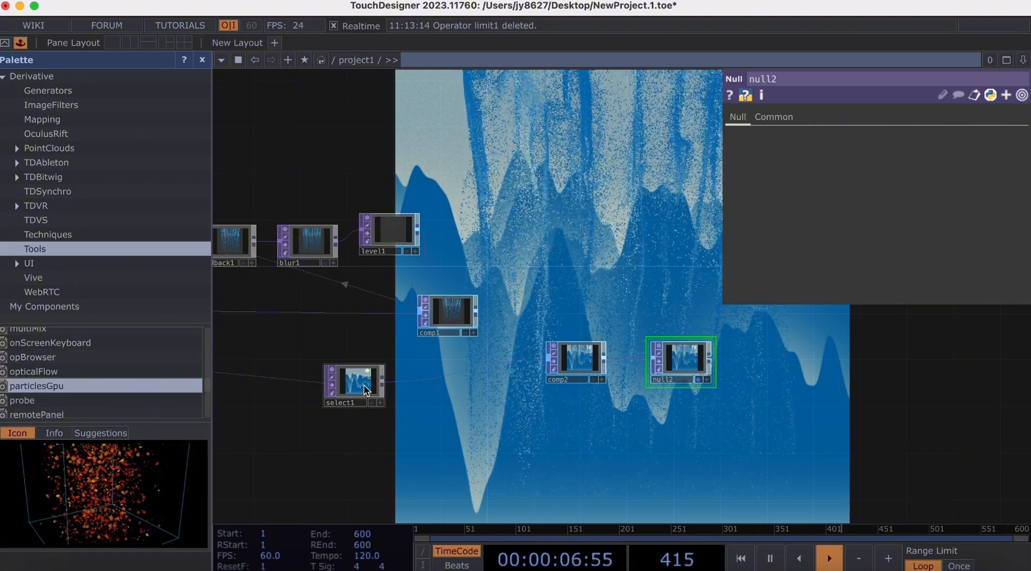
left_click_drag(365, 391, 457, 460)
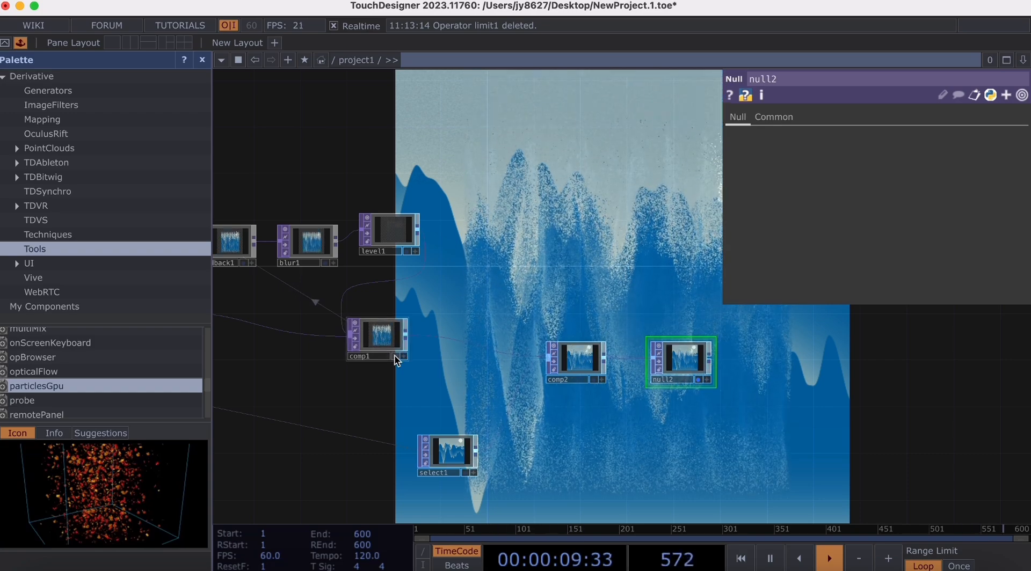
left_click(396, 357)
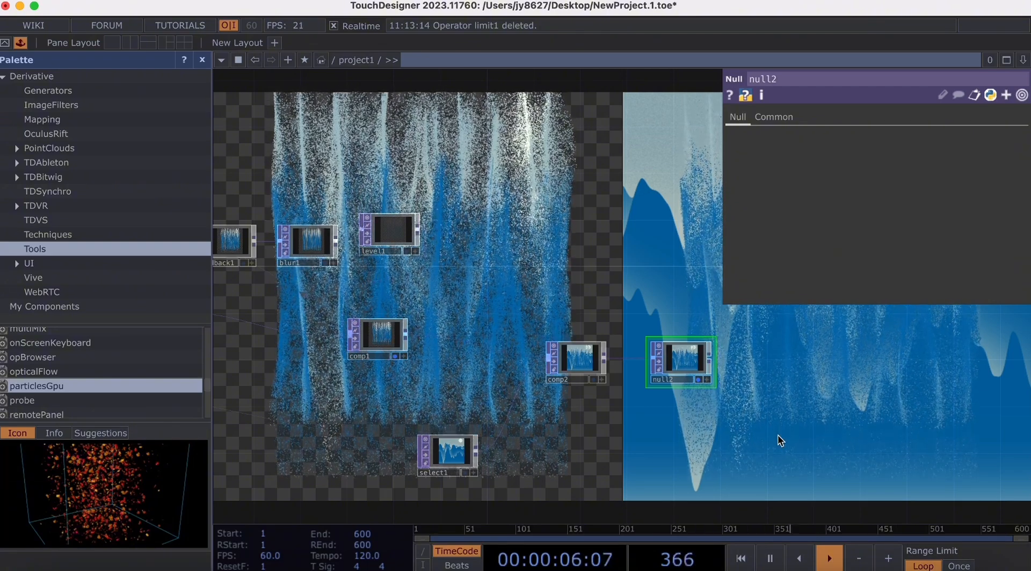
Step: Insert an Edge TOP on the wire between comp1 and comp2
right_click(455, 343)
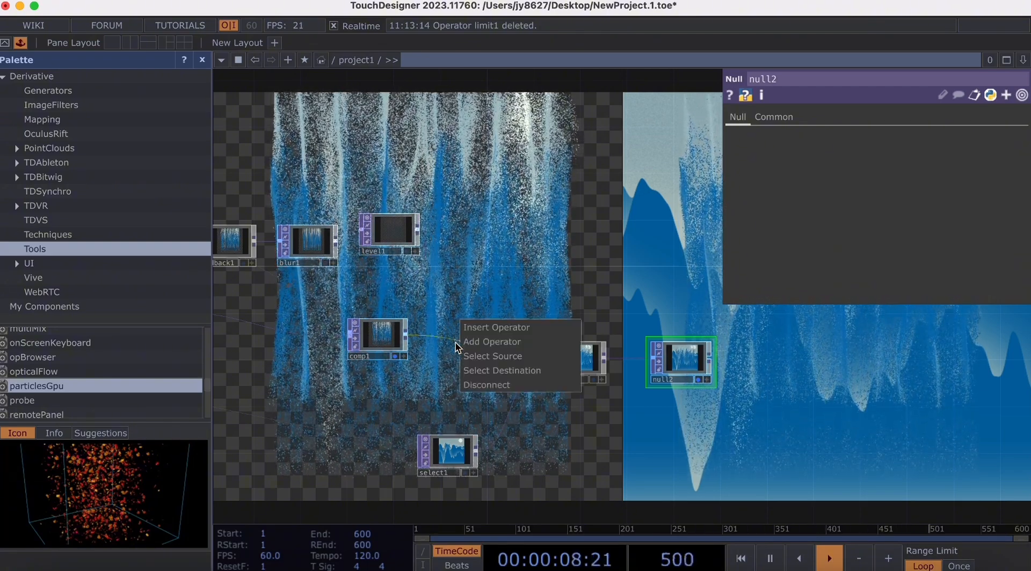
left_click(491, 325)
type("edge")
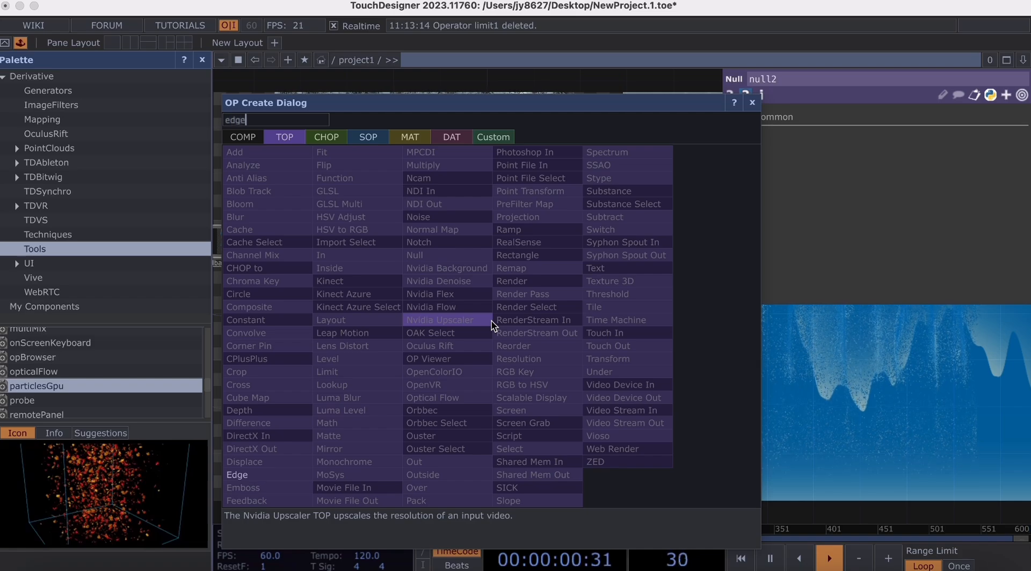
left_click(268, 475)
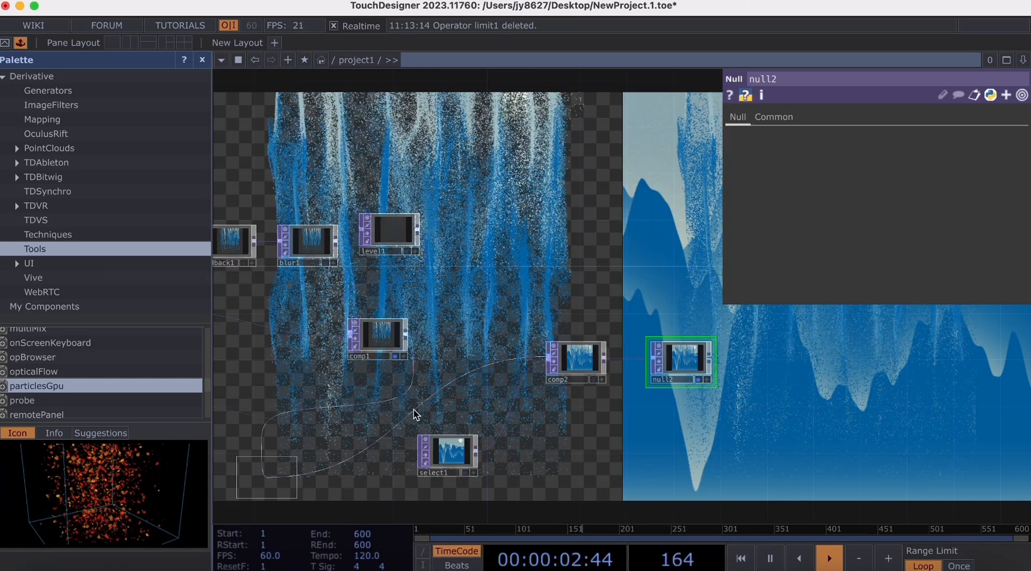
left_click(465, 360)
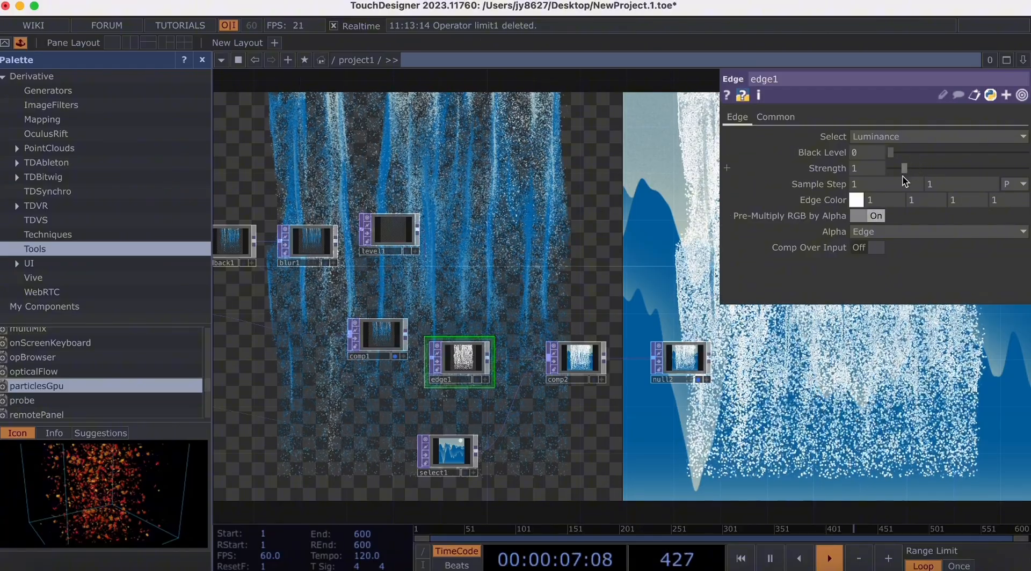
Step: Set edge1's strength to 0.48 and black level to 0.085, and base its edge detection on the Red channel
mouse_move(911, 170)
left_mouse_down()
mouse_move(955, 170)
mouse_move(896, 169)
mouse_move(916, 151)
mouse_move(907, 152)
left_mouse_up()
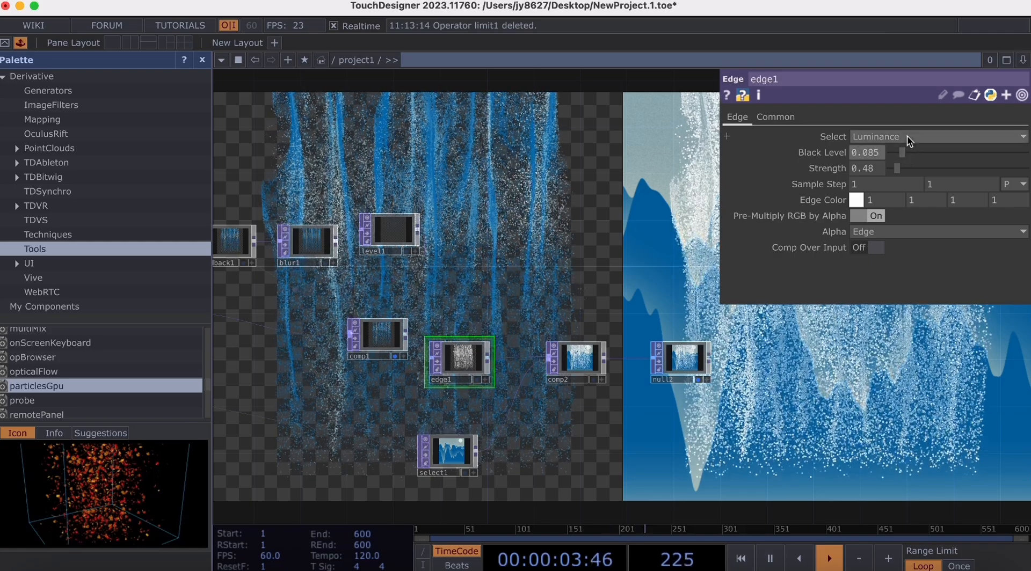
left_click(906, 135)
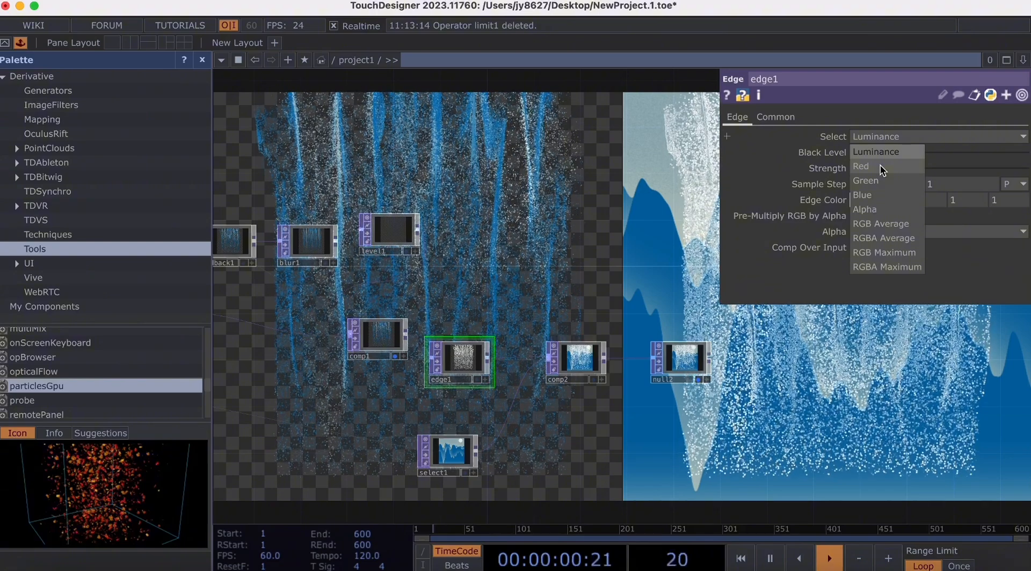
left_click(881, 169)
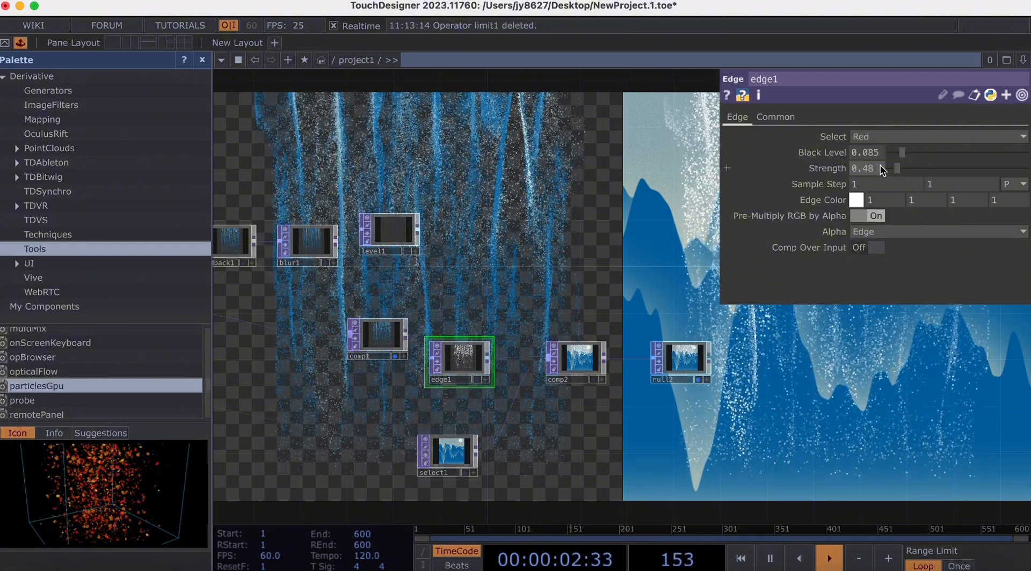
left_click(891, 139)
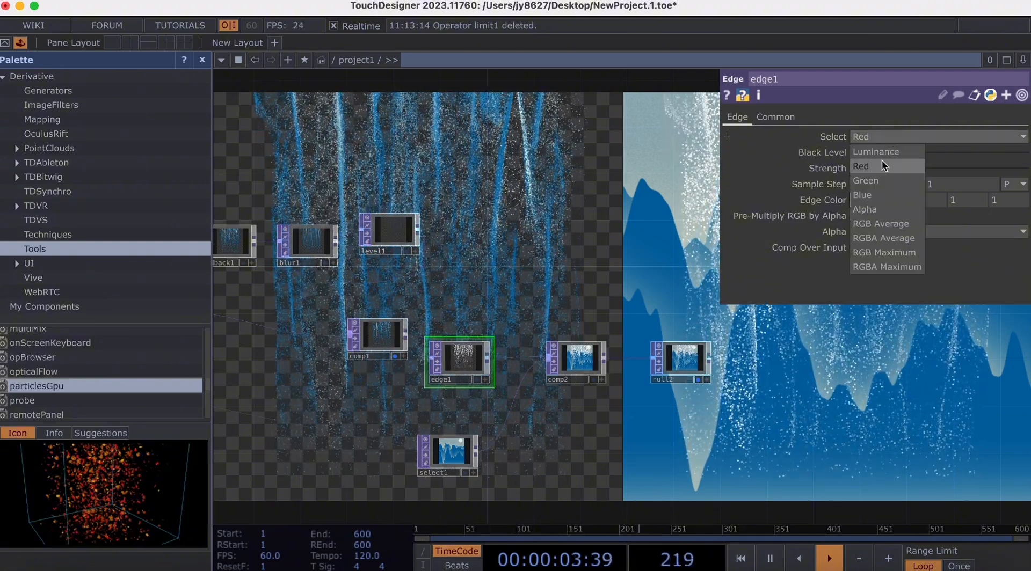
left_click(966, 160)
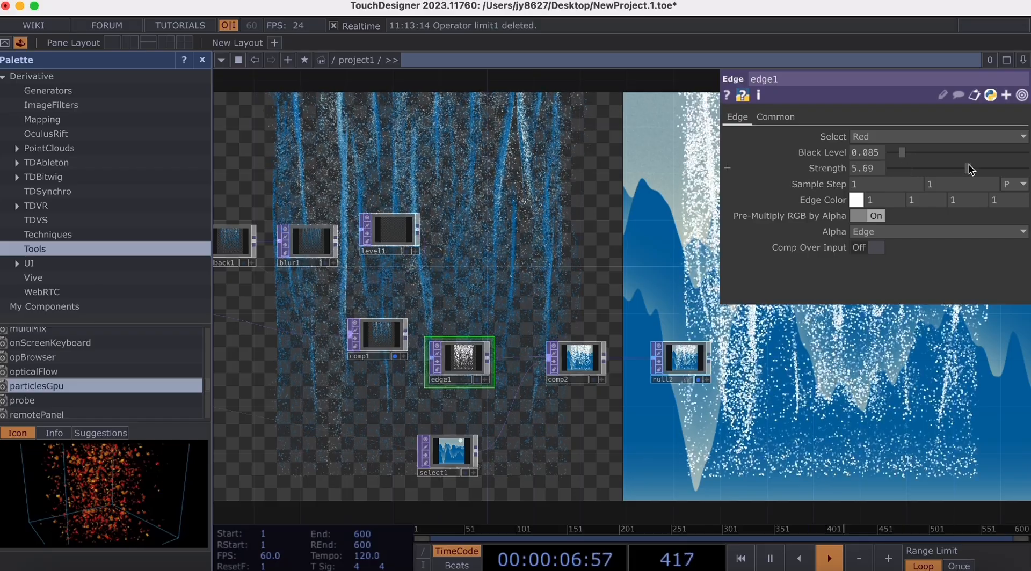
Step: Raise edge1's strength to 10 and its black level to 0.229, and hide the node's parameters
left_click(964, 167)
left_click_drag(970, 168, 1027, 169)
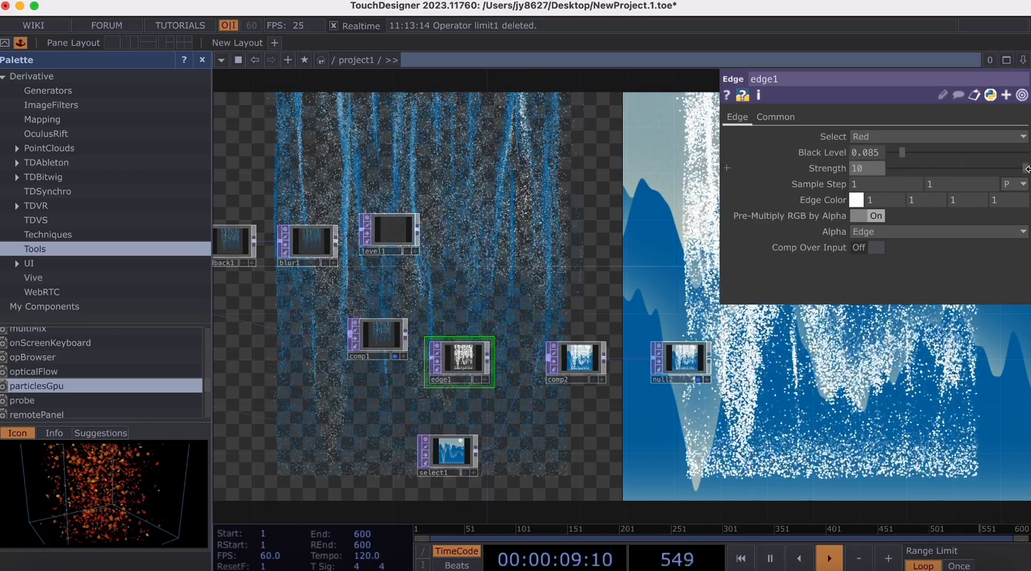
mouse_move(903, 152)
left_mouse_down()
mouse_move(935, 156)
mouse_move(922, 151)
left_mouse_up()
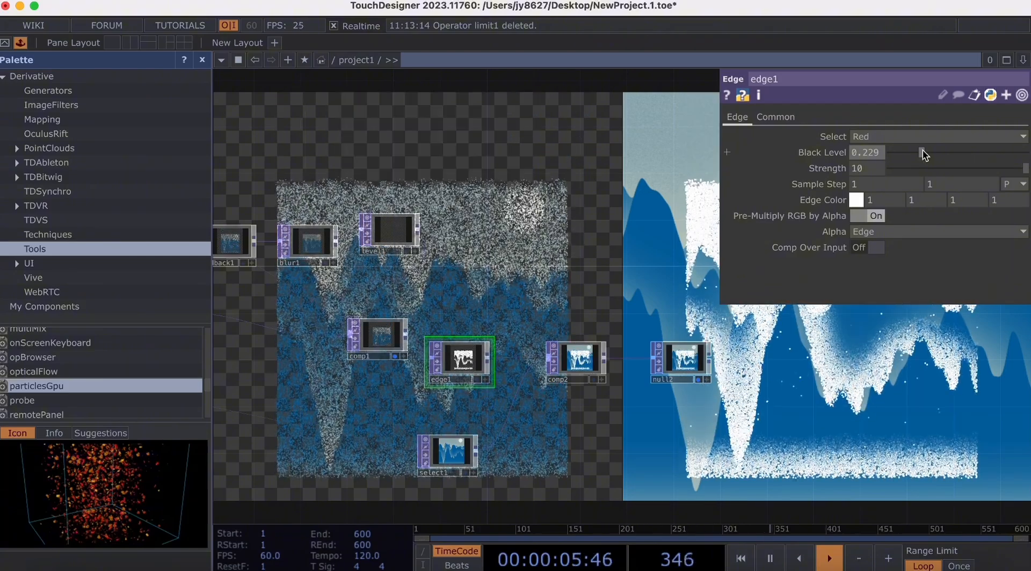
key("p")
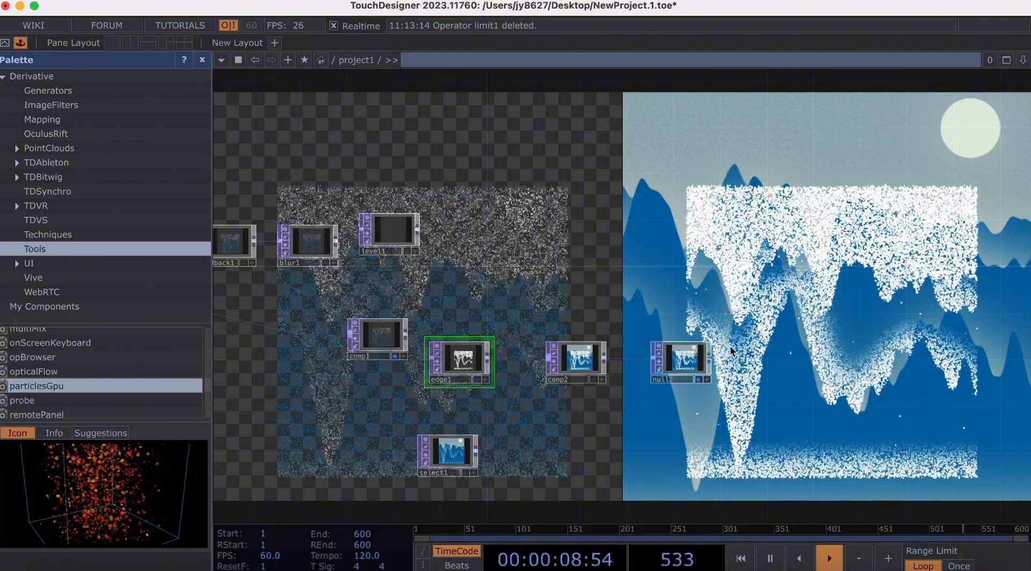
Step: Set particlesGpu's constant external force in Y to 0 and hide its parameters
left_click_drag(338, 387, 490, 375)
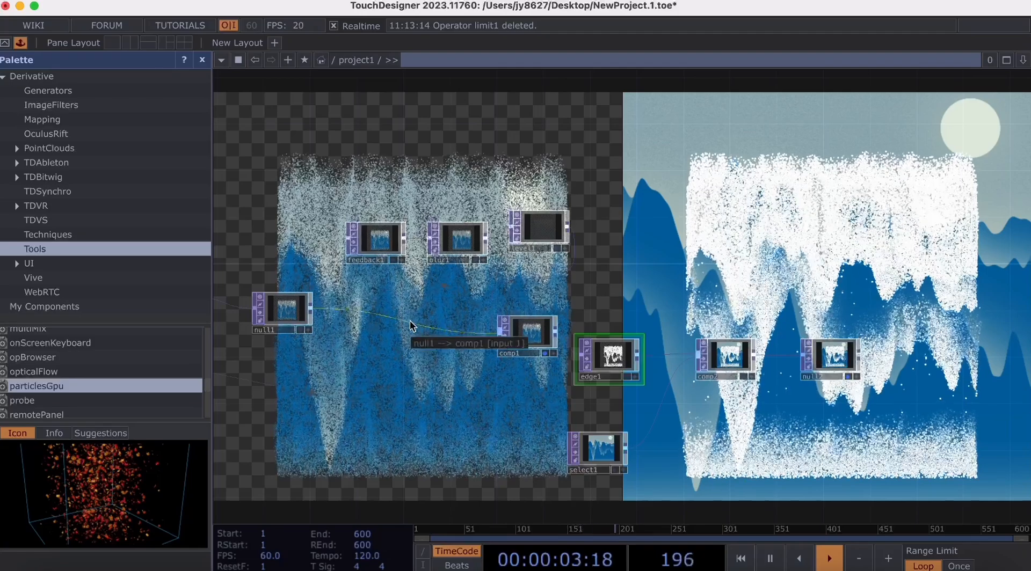
left_click_drag(365, 340, 558, 337)
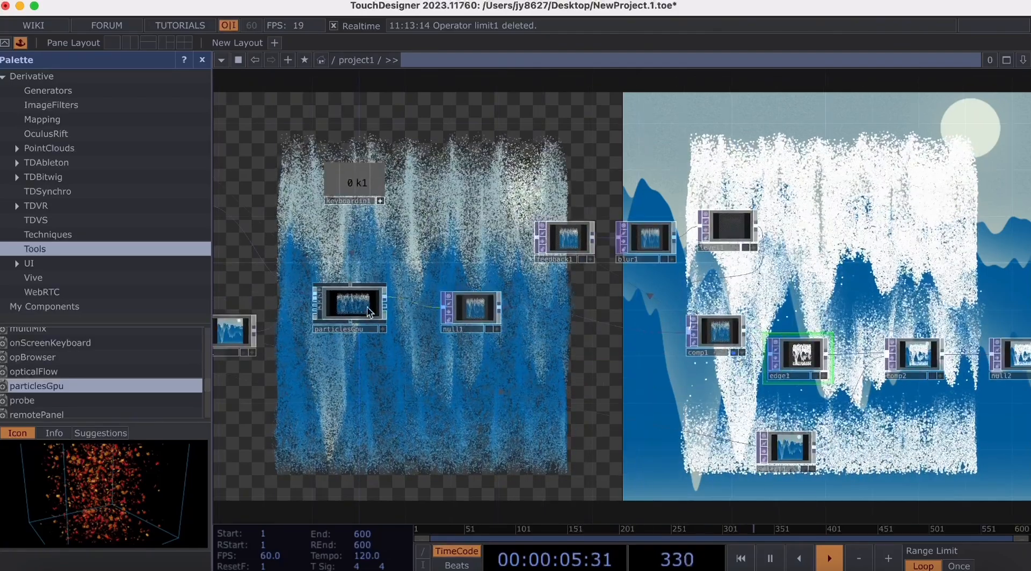
left_click(353, 308)
key("p")
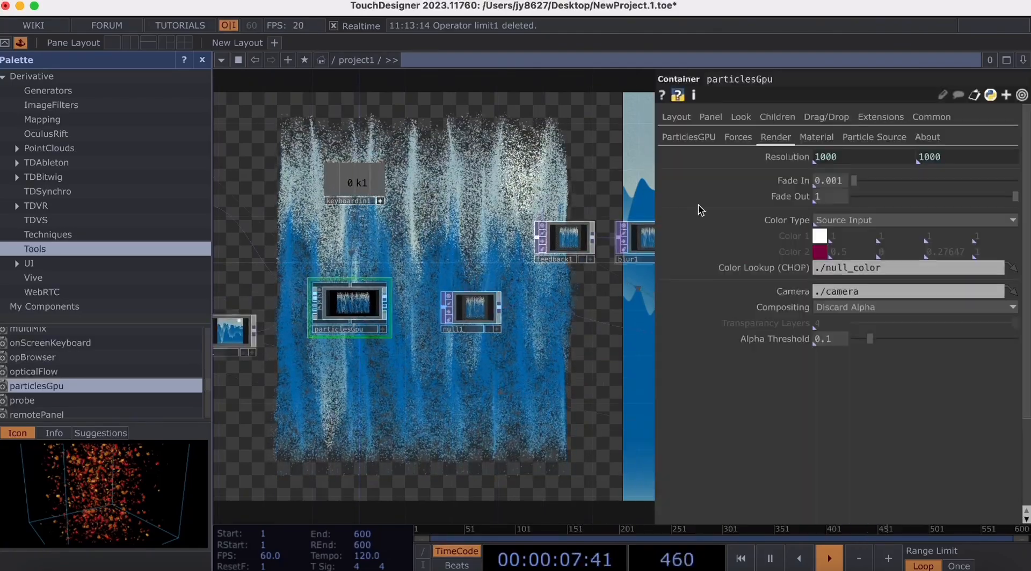
left_click(749, 138)
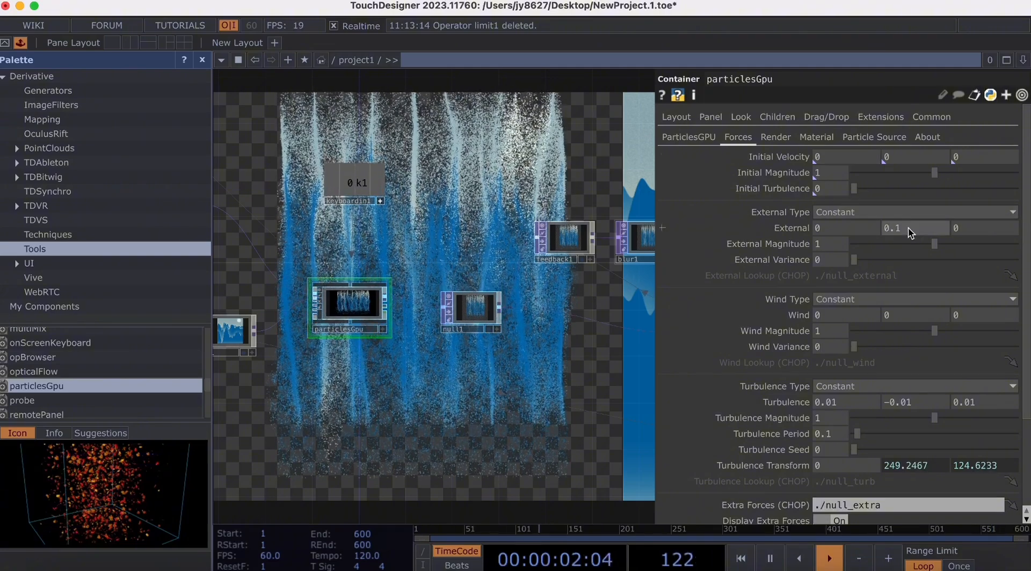
left_click_drag(907, 227, 865, 226)
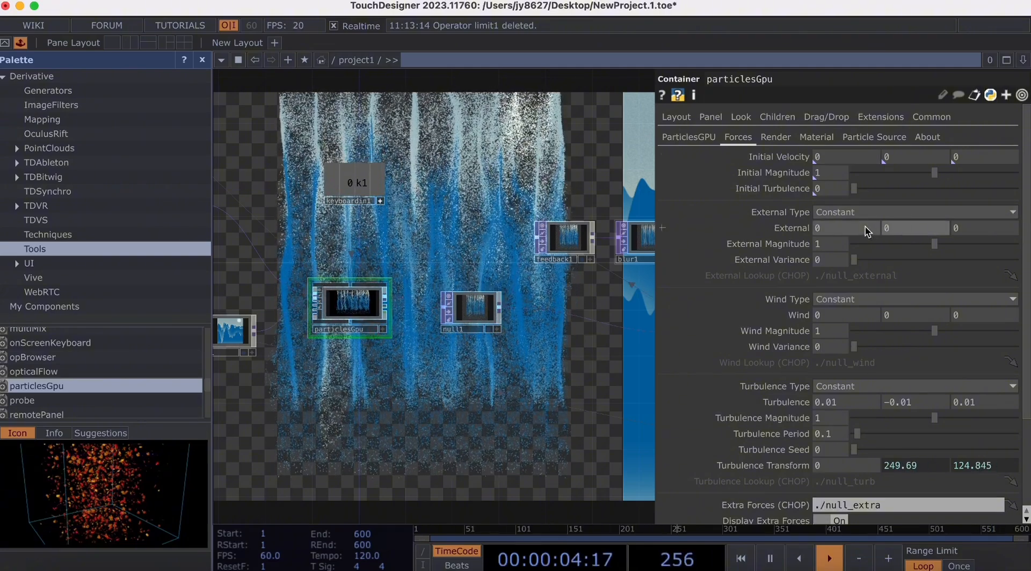
key("p")
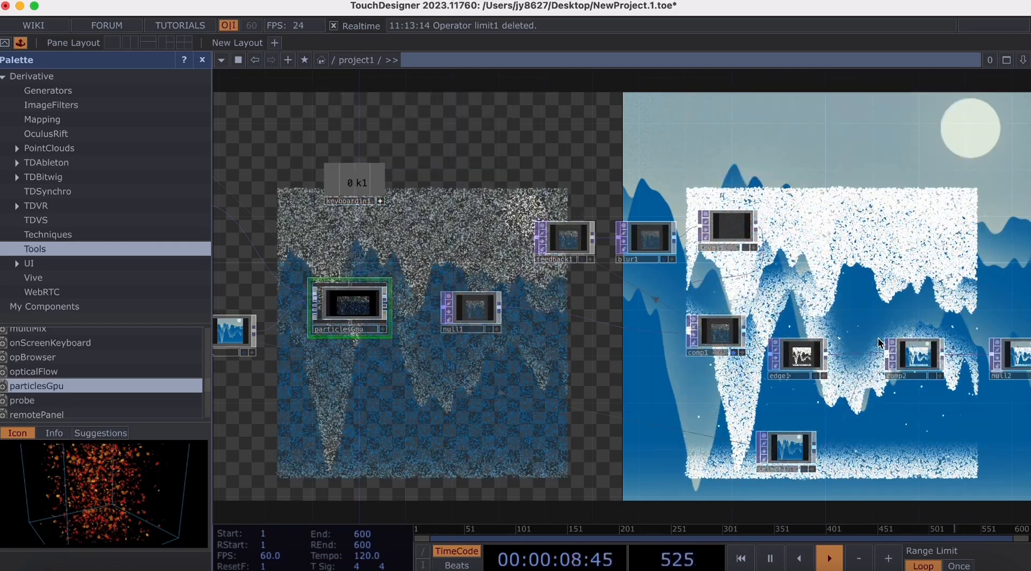
Step: Make particlesGpu's viewer interactive, enlarge the particles until they fill the frame, and turn the viewer's interaction off
left_click_drag(868, 305, 743, 295)
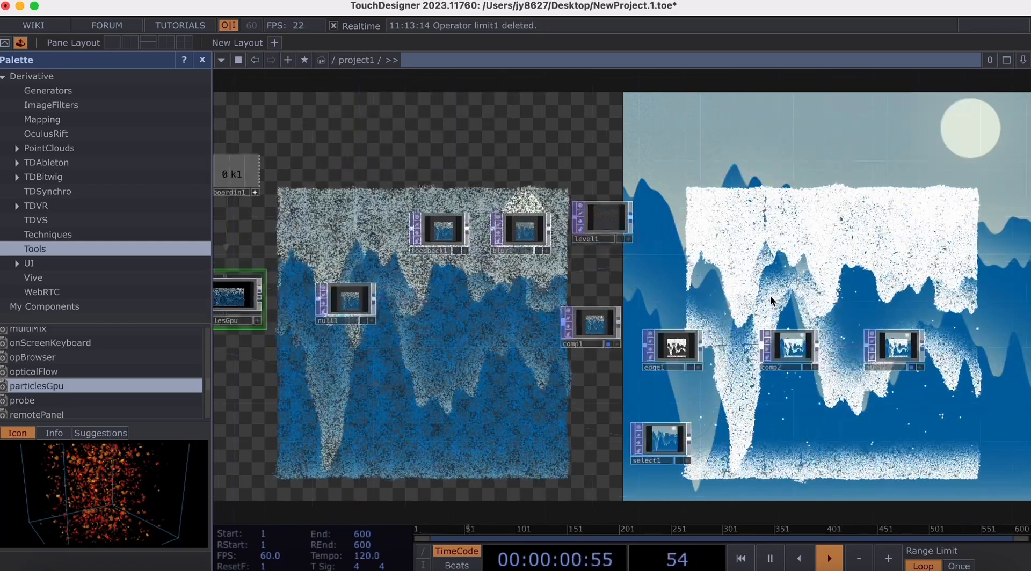
scroll(598, 278, "left", 5)
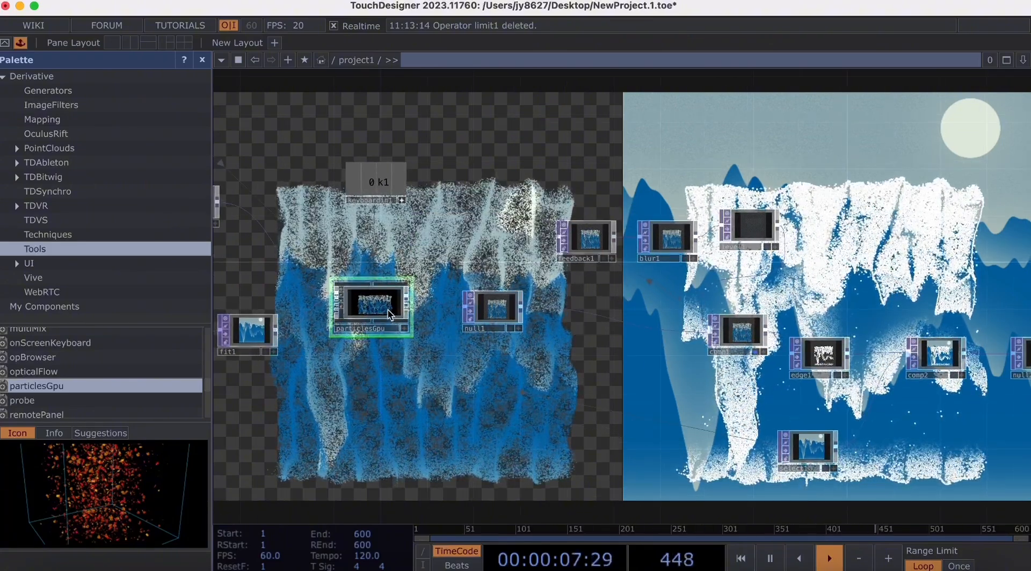
scroll(383, 310, "up", 5)
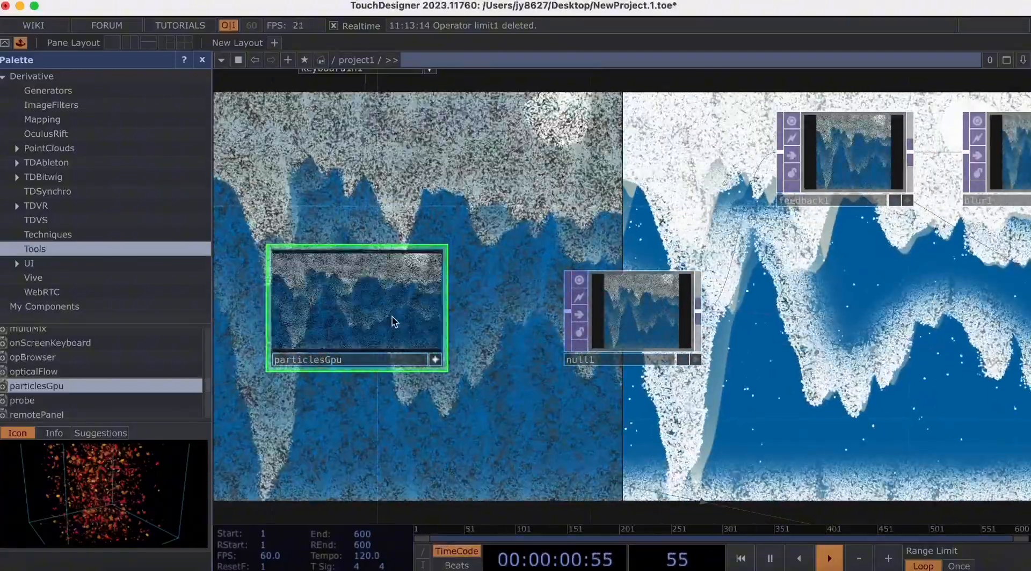
left_click(435, 359)
left_click(435, 359)
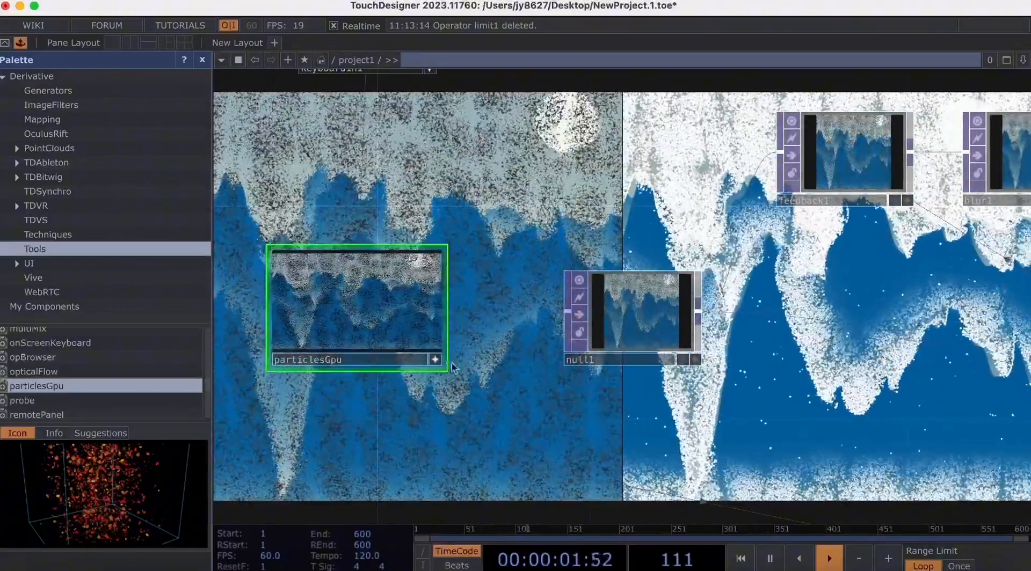
left_click(435, 360)
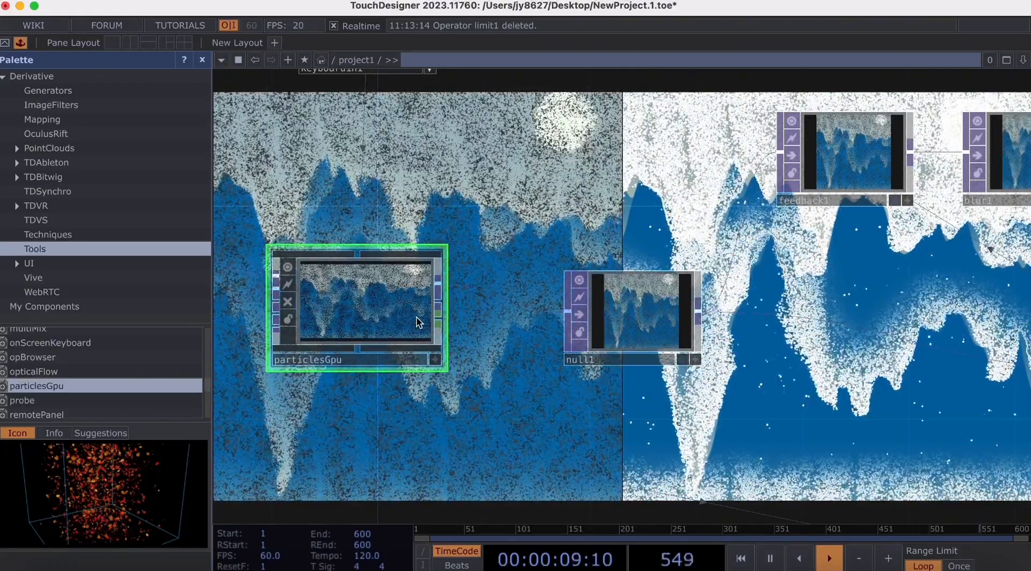
left_click(434, 359)
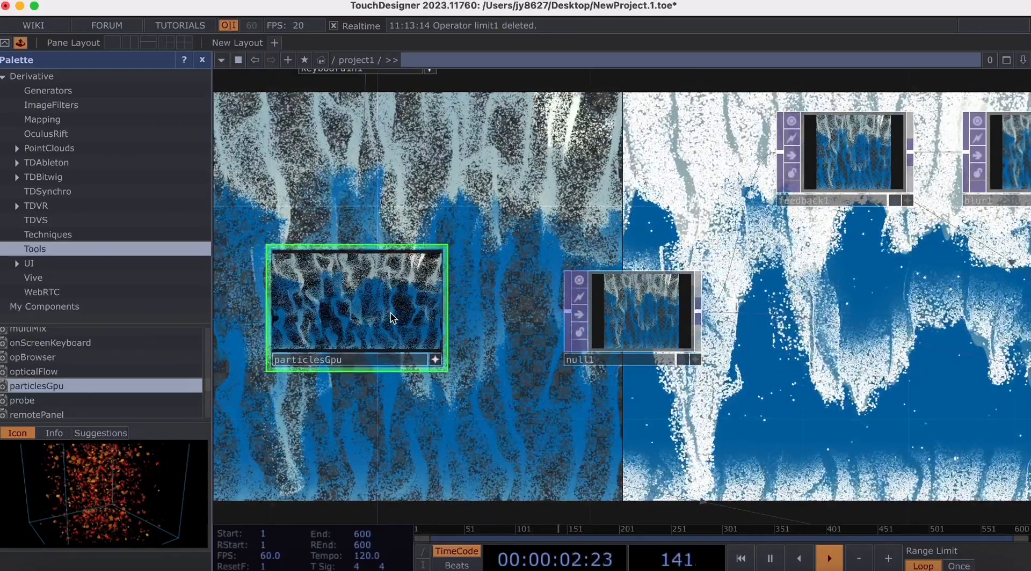
left_click(435, 359)
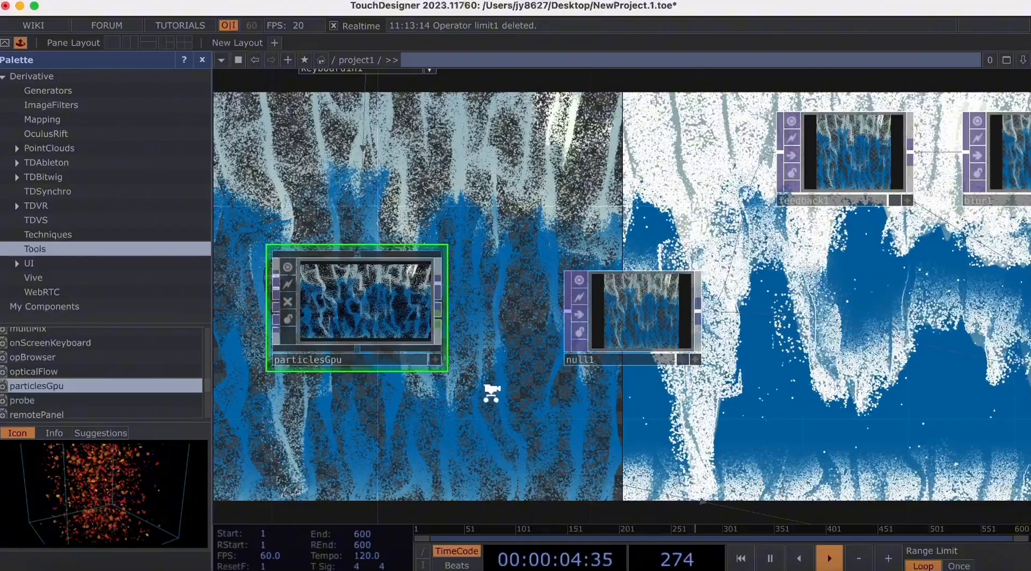
scroll(491, 394, "down", 5)
left_click_drag(626, 368, 445, 340)
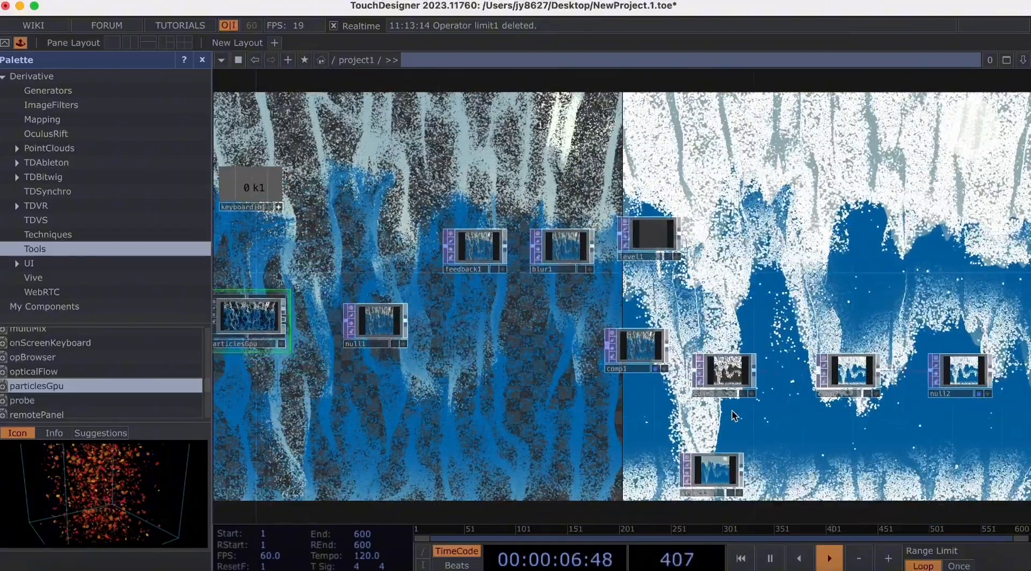
Step: Bypass the edge1 node so the comp1 image passes straight into comp2
left_click_drag(734, 415, 647, 409)
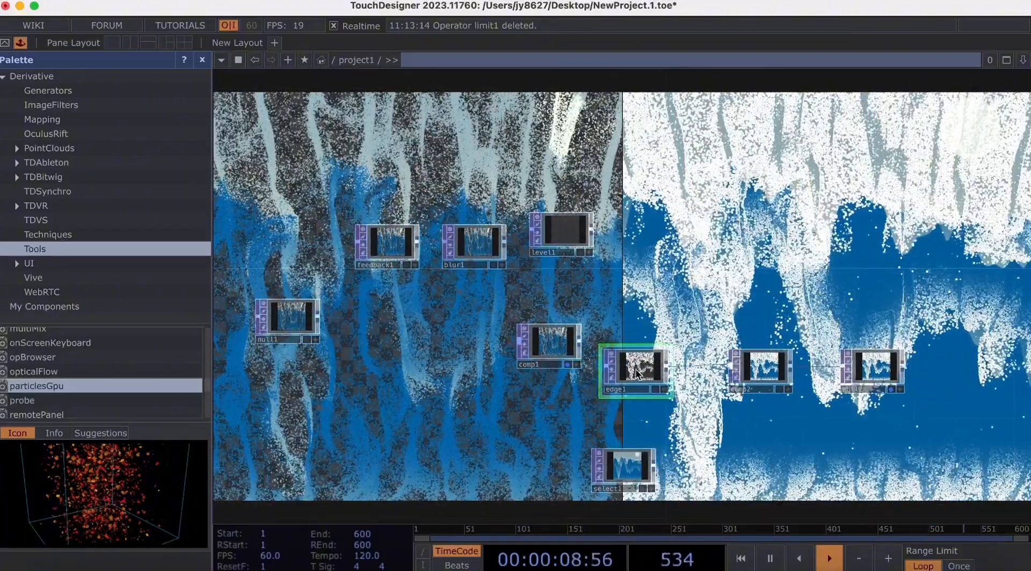
scroll(637, 372, "up", 5)
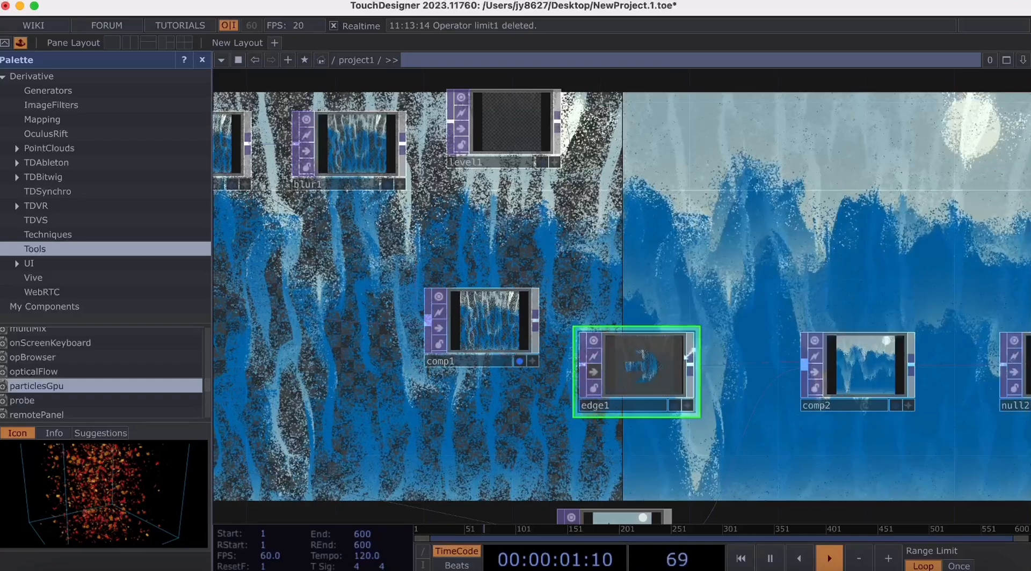
scroll(652, 391, "down", 5)
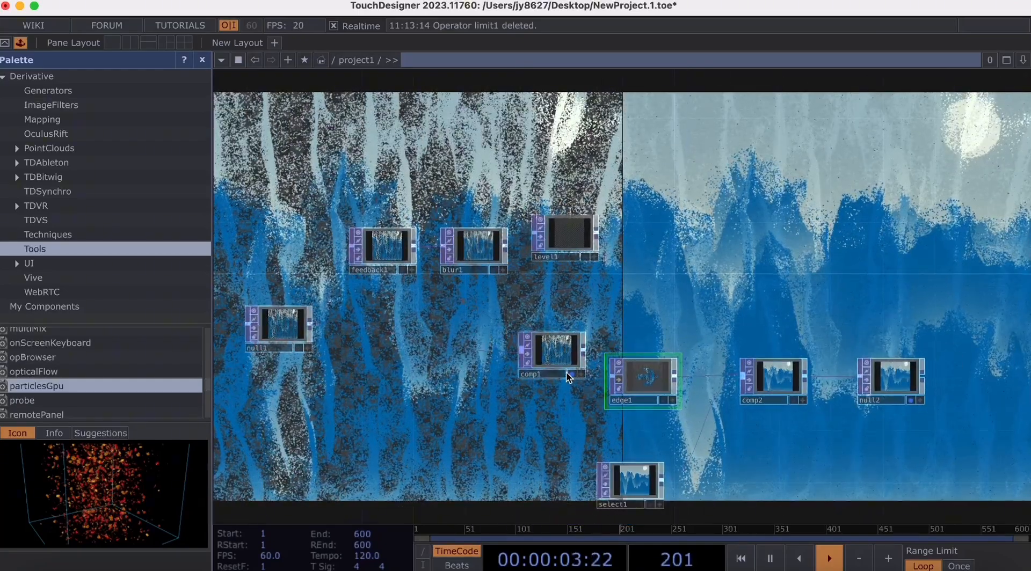
Step: Turn off comp1's background display, leaving only null2 shown behind the network
left_click(568, 373)
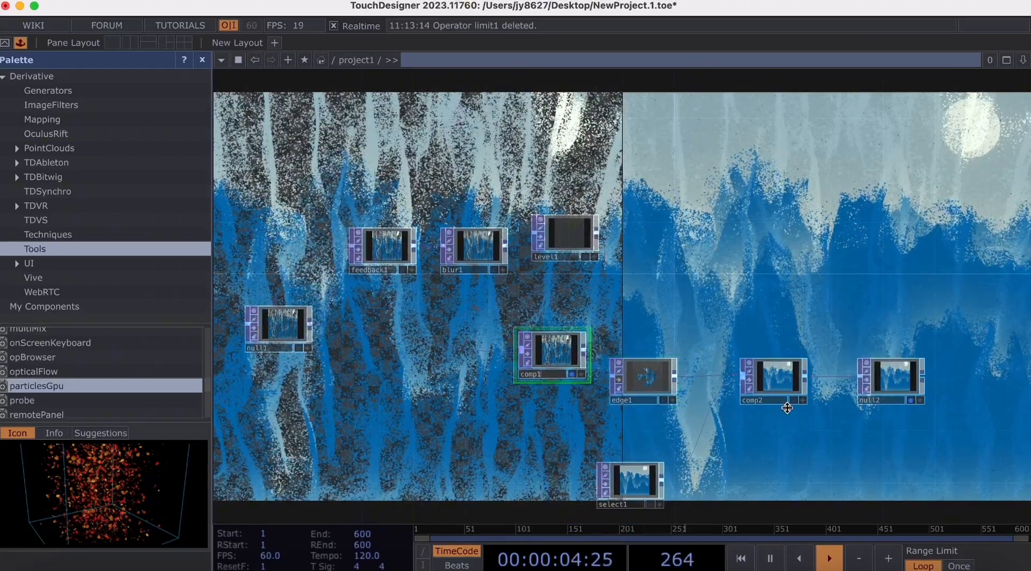
left_click(571, 374)
scroll(623, 428, "right", 8)
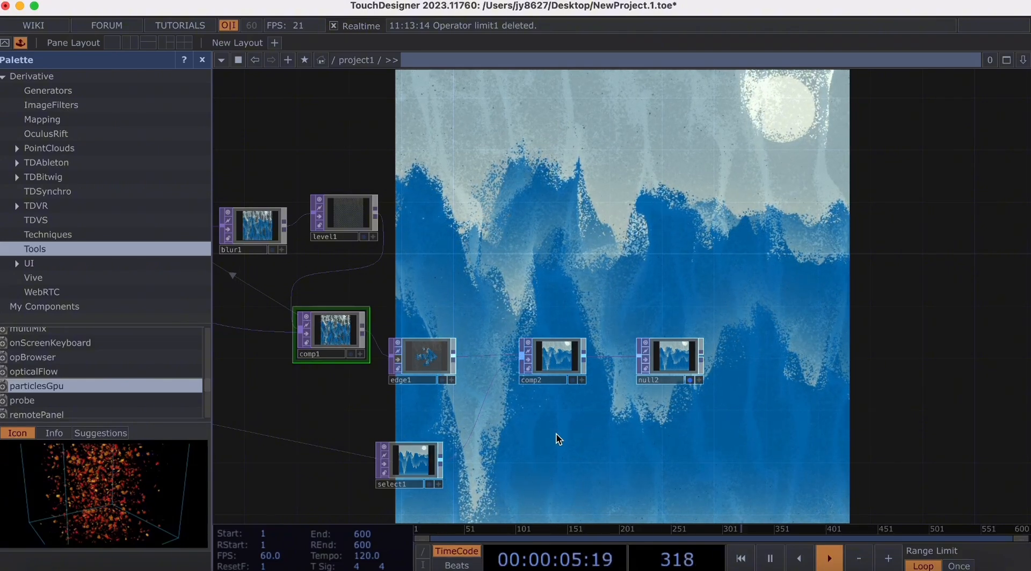
Step: Set particlesGpu's constant turbulence force to 0 in X, Y and Z
scroll(555, 433, "left", 8)
scroll(601, 361, "left", 10)
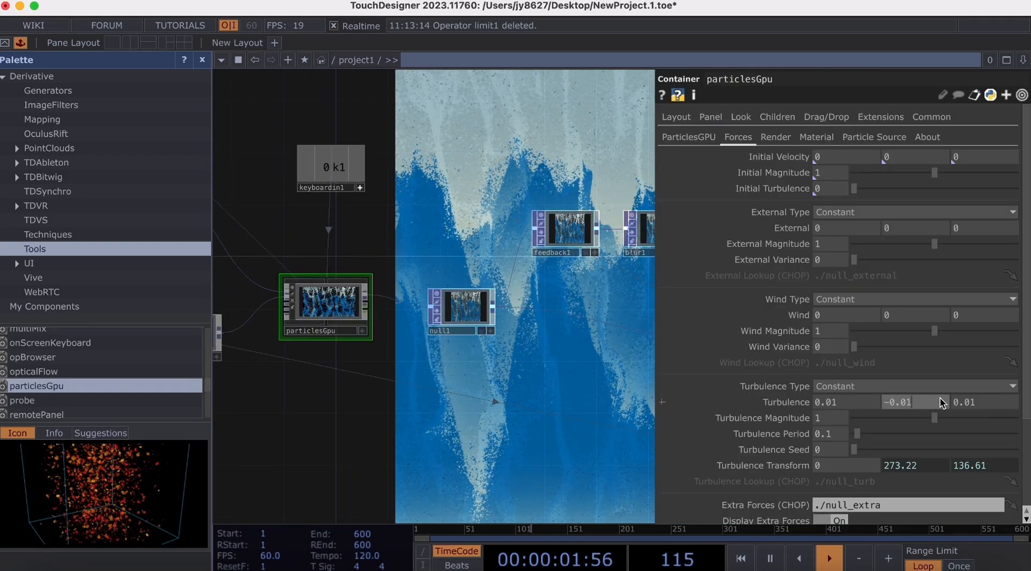
left_click_drag(939, 398, 862, 400)
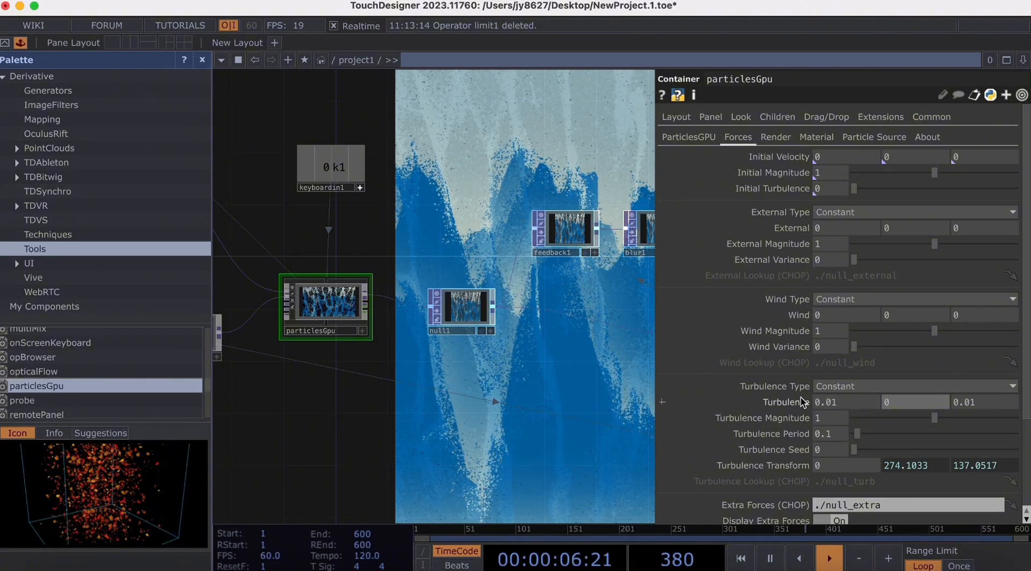
scroll(340, 326, "up", 5)
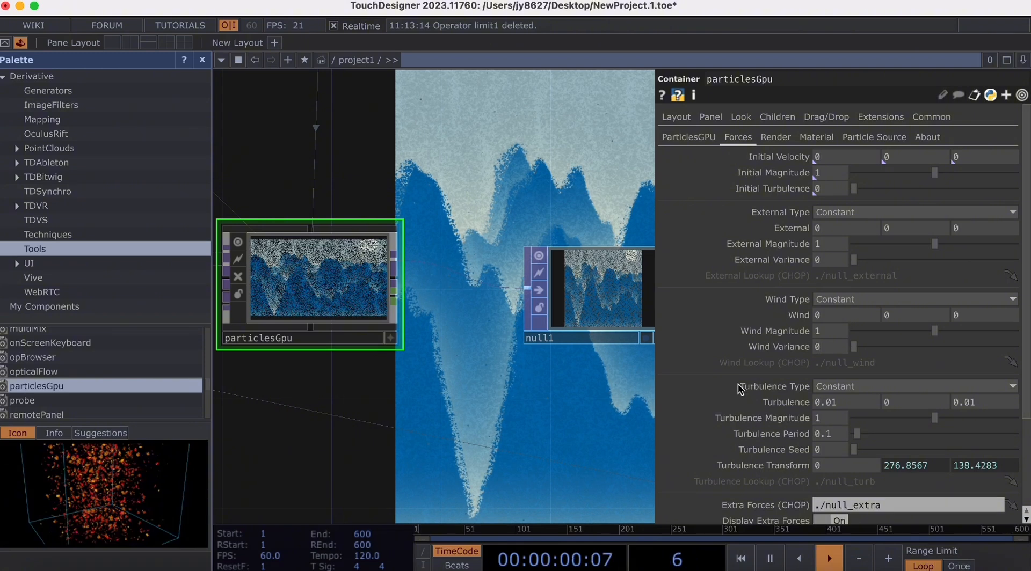
left_click_drag(777, 401, 768, 400)
type("0")
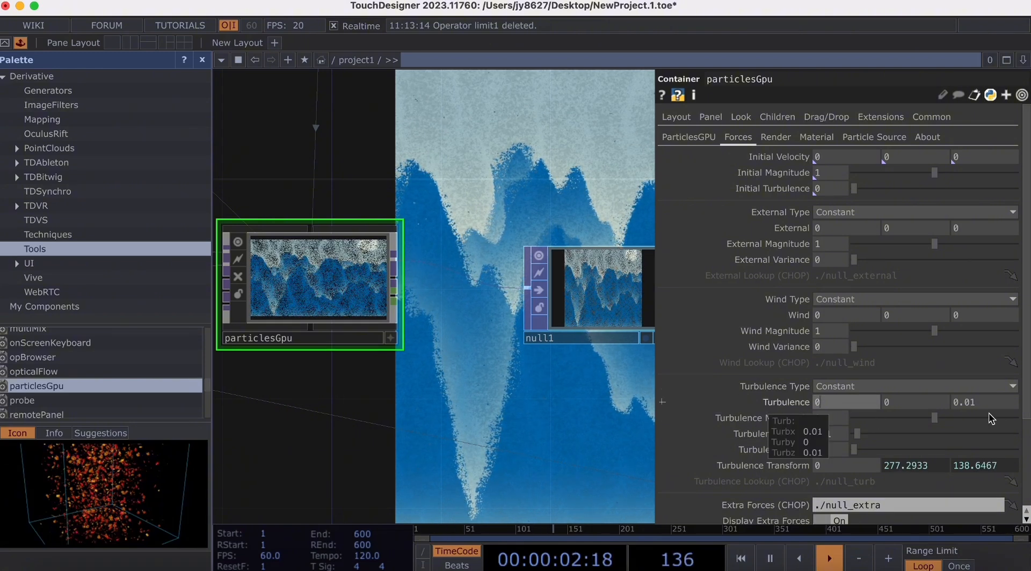
left_click_drag(994, 405, 913, 400)
type("0")
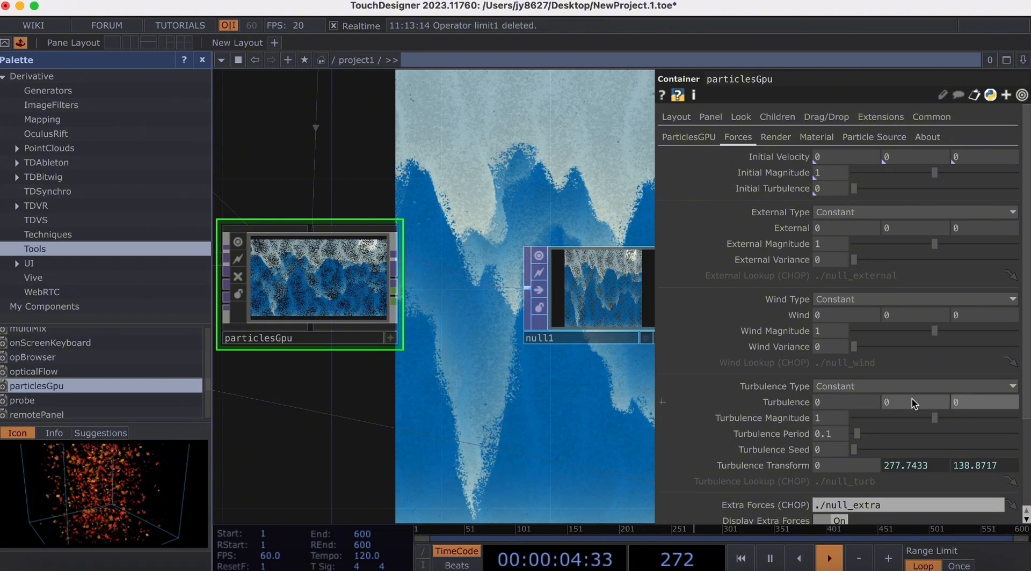
left_click(611, 398)
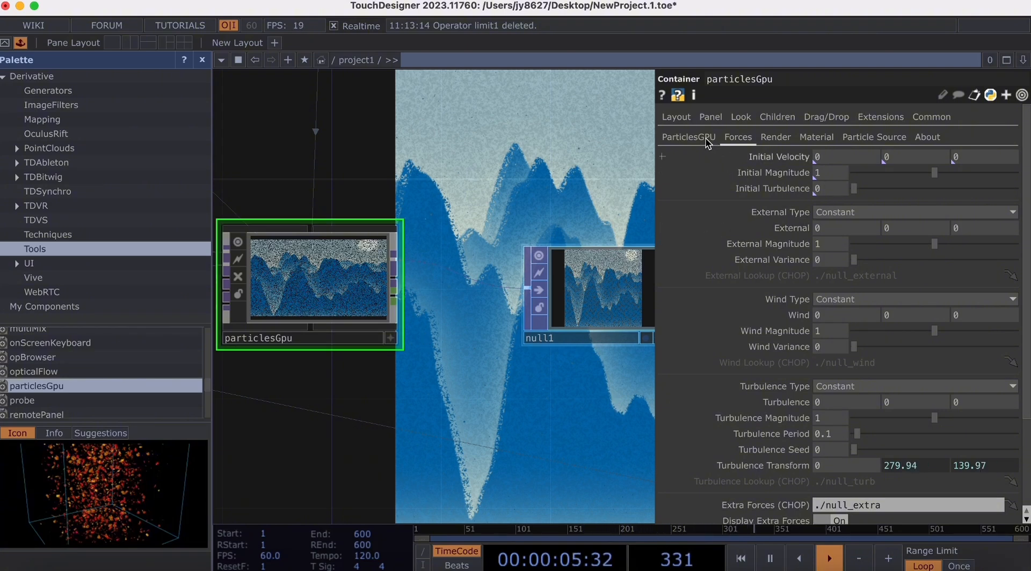
Step: Set particlesGpu's constant external force in Y to 0.1 and hide its parameters
left_click(814, 137)
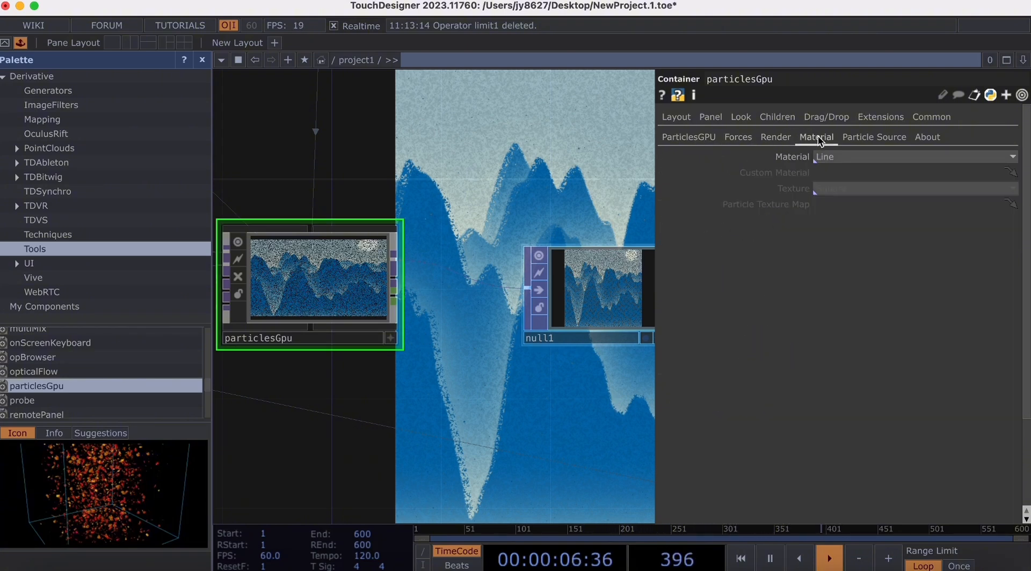
left_click(738, 137)
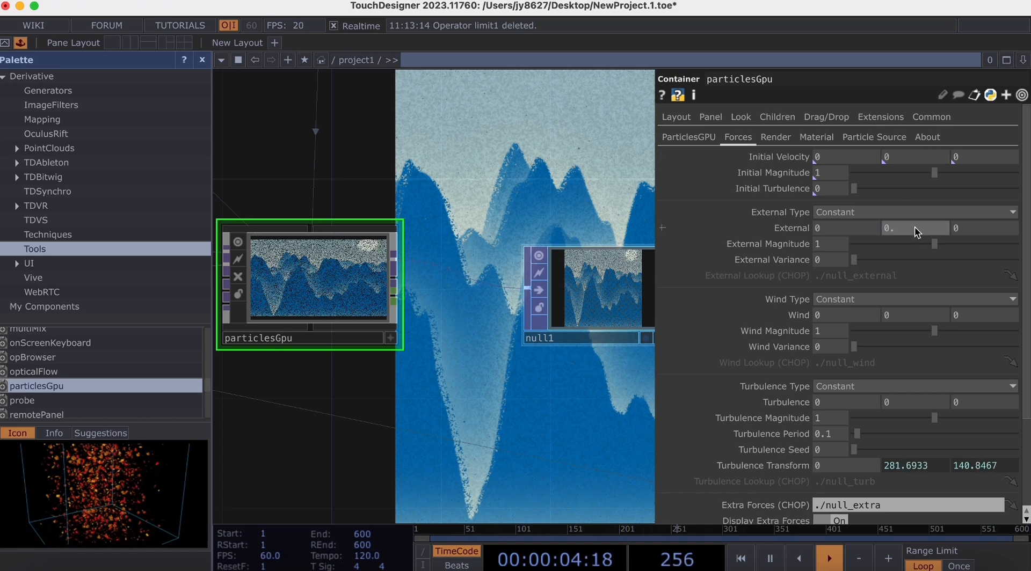
type("1")
key("Return")
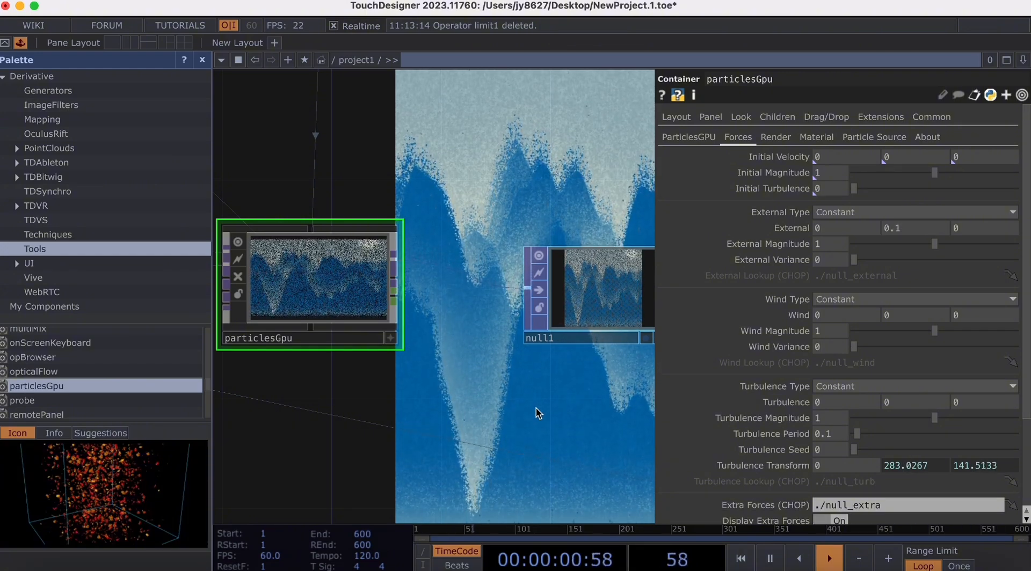
key("p")
scroll(752, 424, "down", 4)
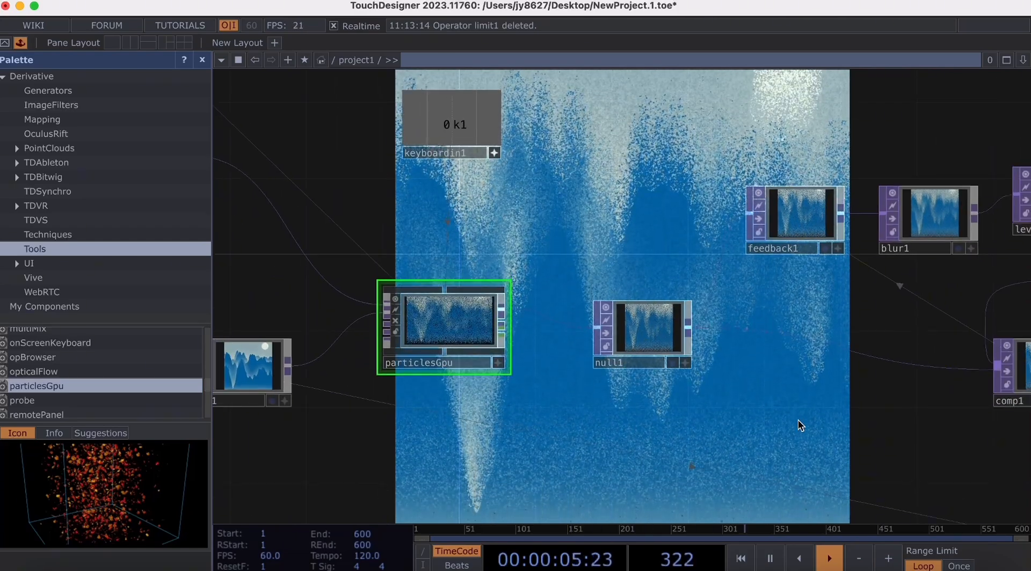
Step: Set particlesGpu's constant external force in Y to 0.01, hide its parameters, and show the whole network over the output
key("p")
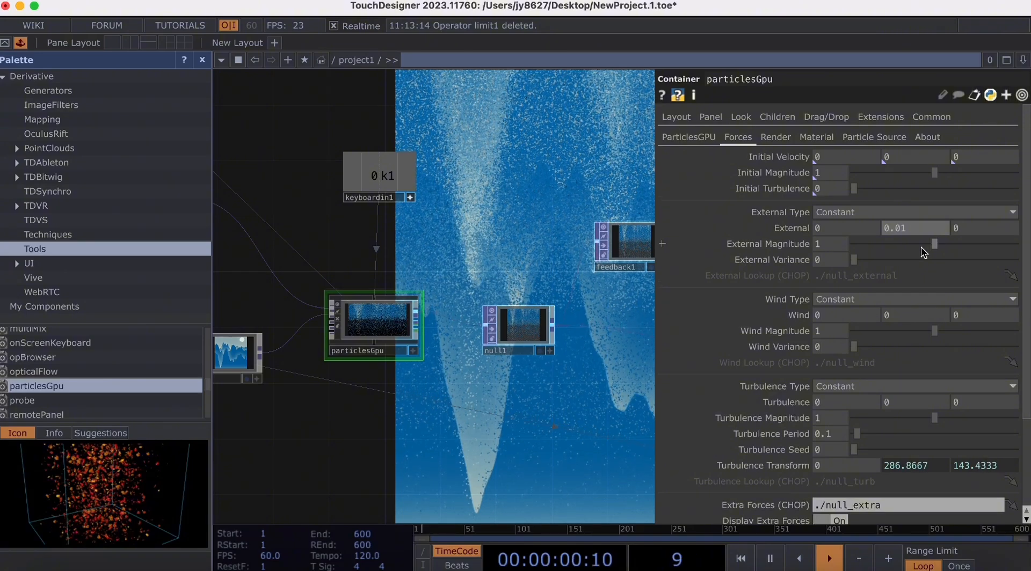
key("p")
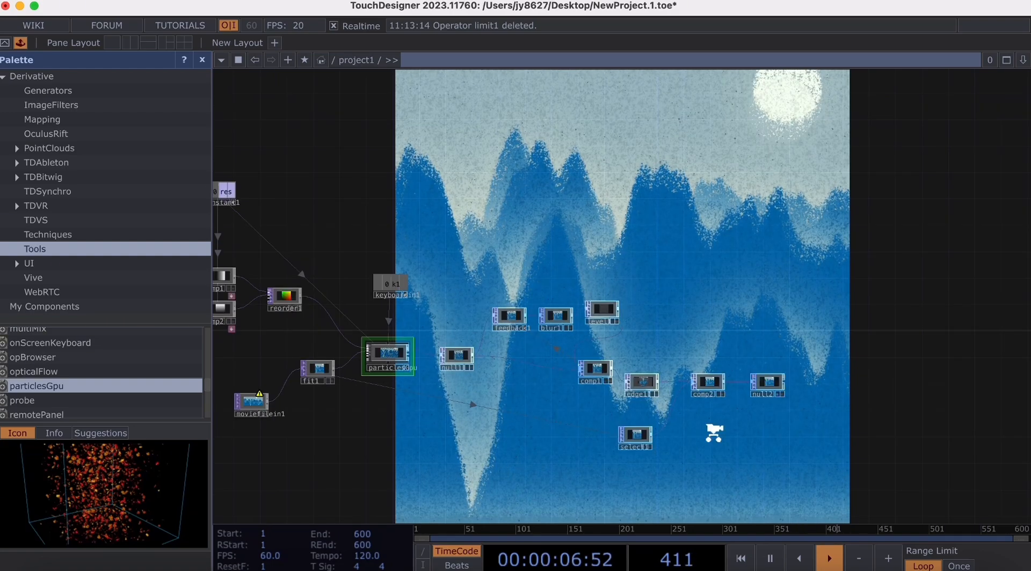
scroll(714, 433, "up", 3)
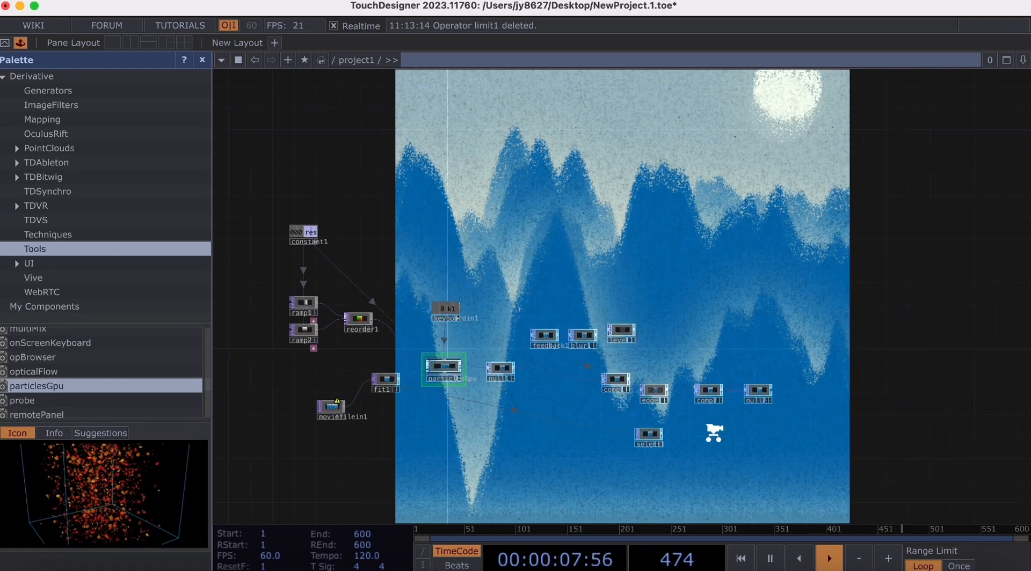
scroll(714, 432, "down", 2)
left_click_drag(409, 446, 482, 447)
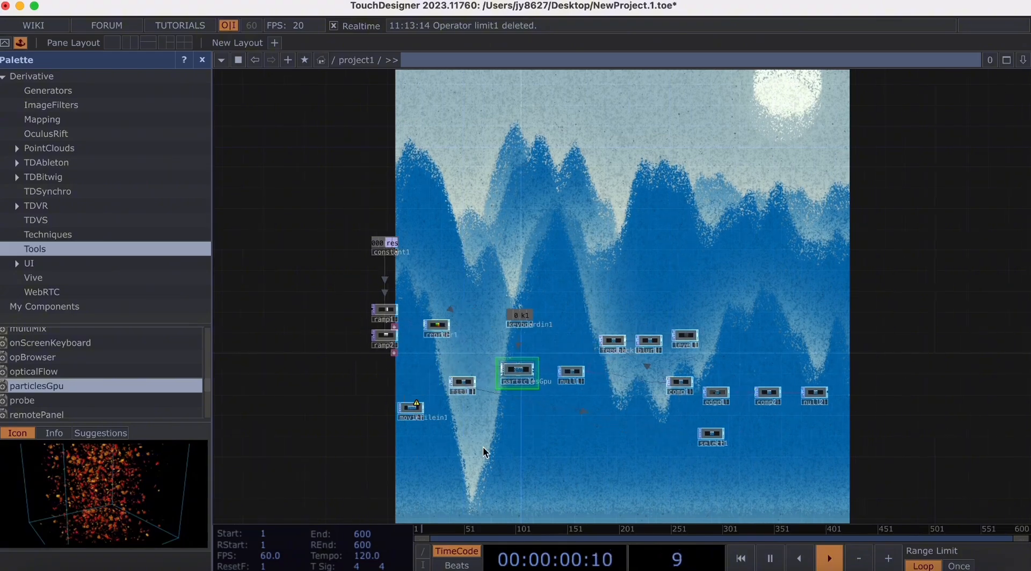